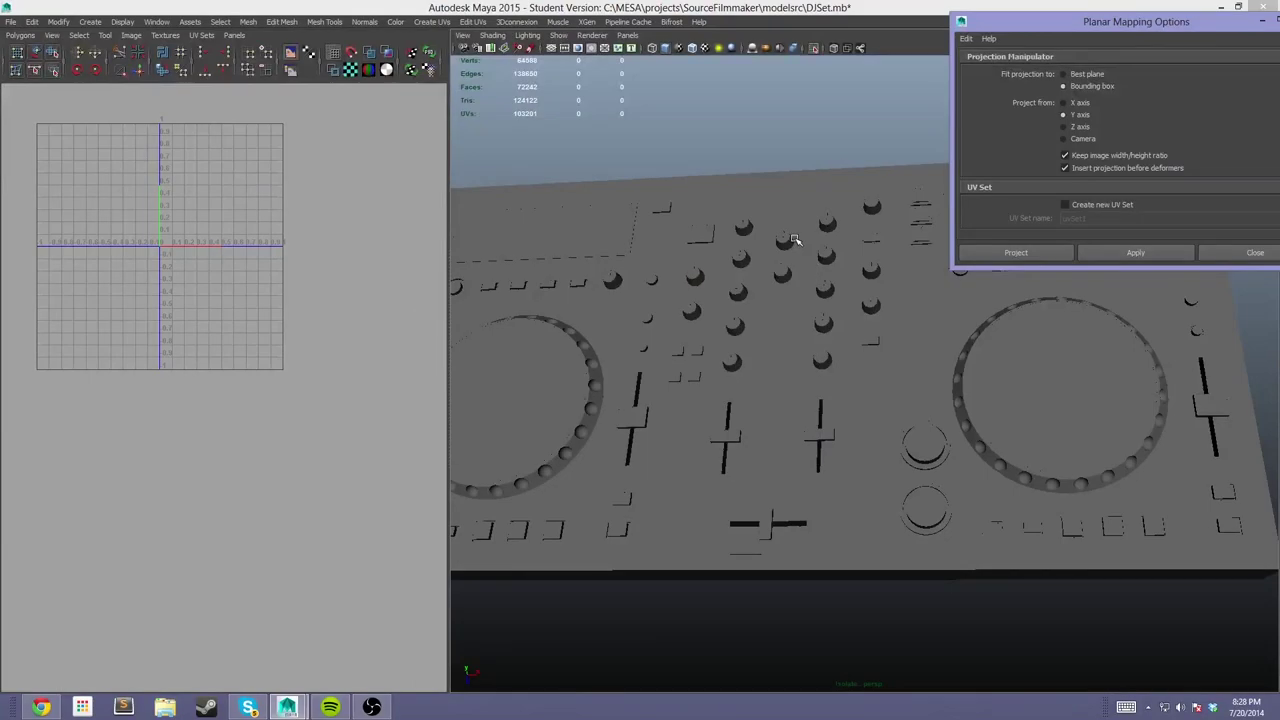
Preview the controller with the checker texture, then return to plain grey shading
key(6)
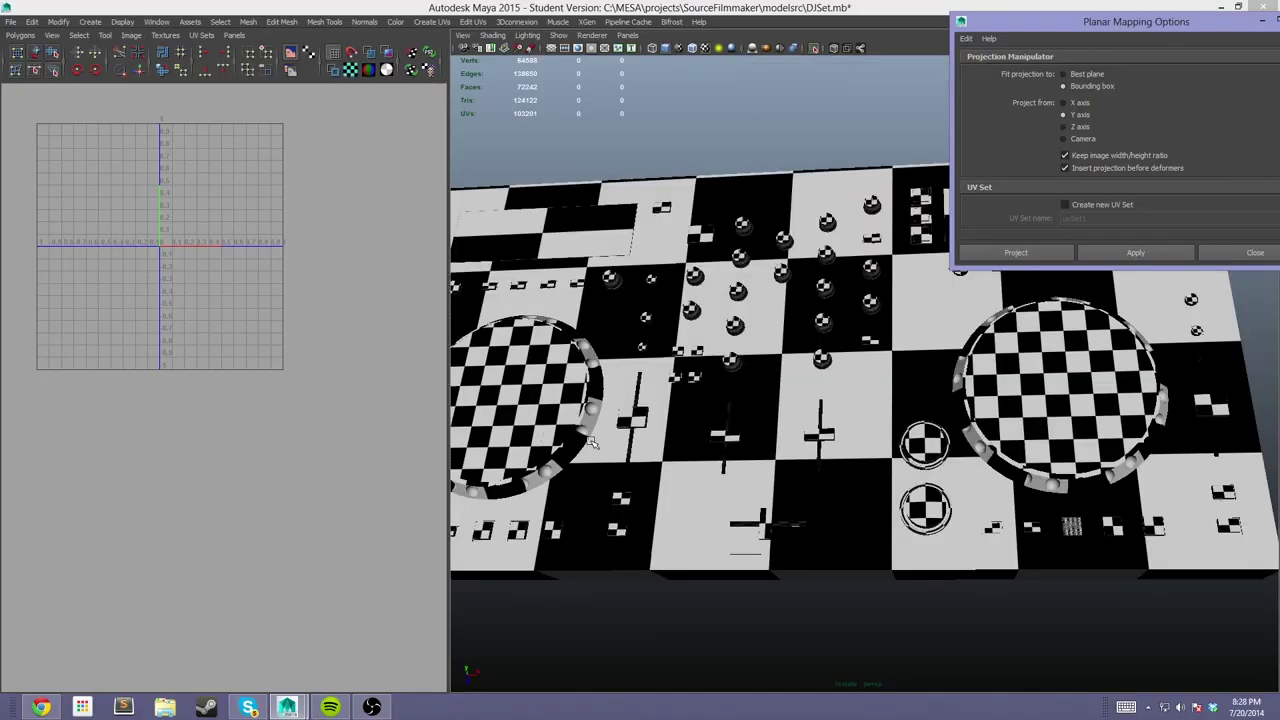
alt+drag(591, 443, 757, 291)
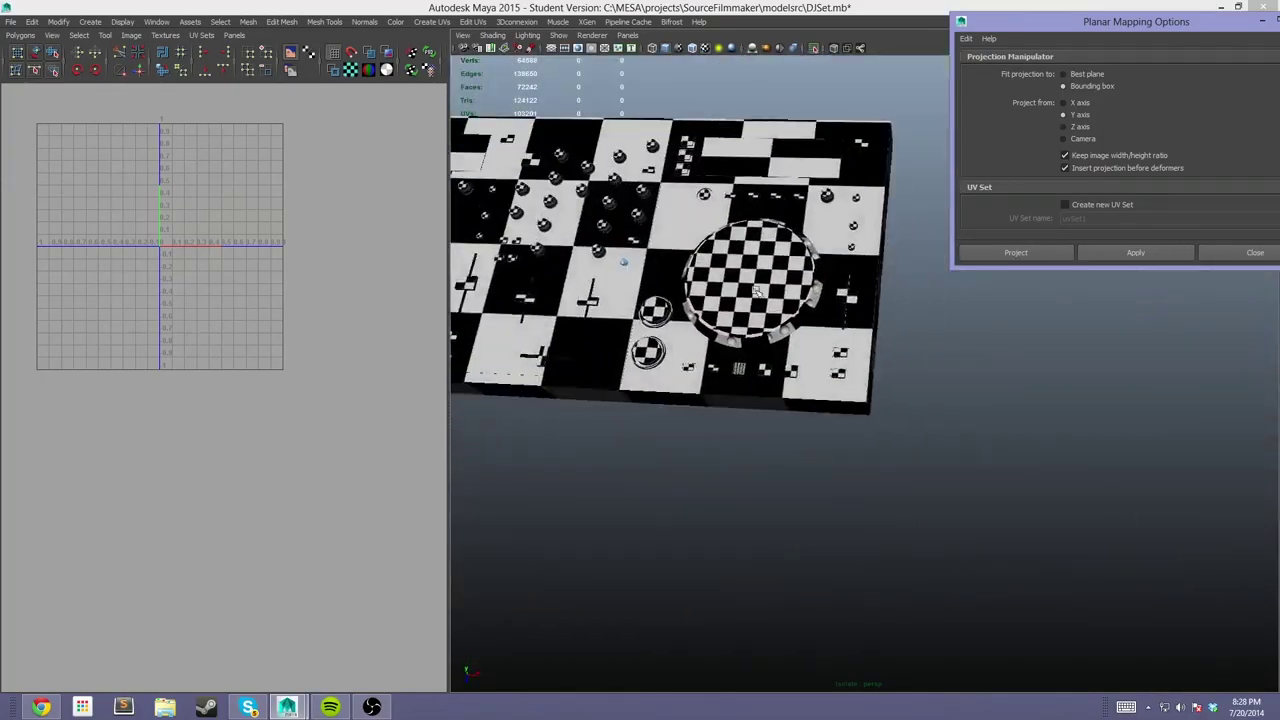
key(5)
alt+drag(860, 286, 928, 314)
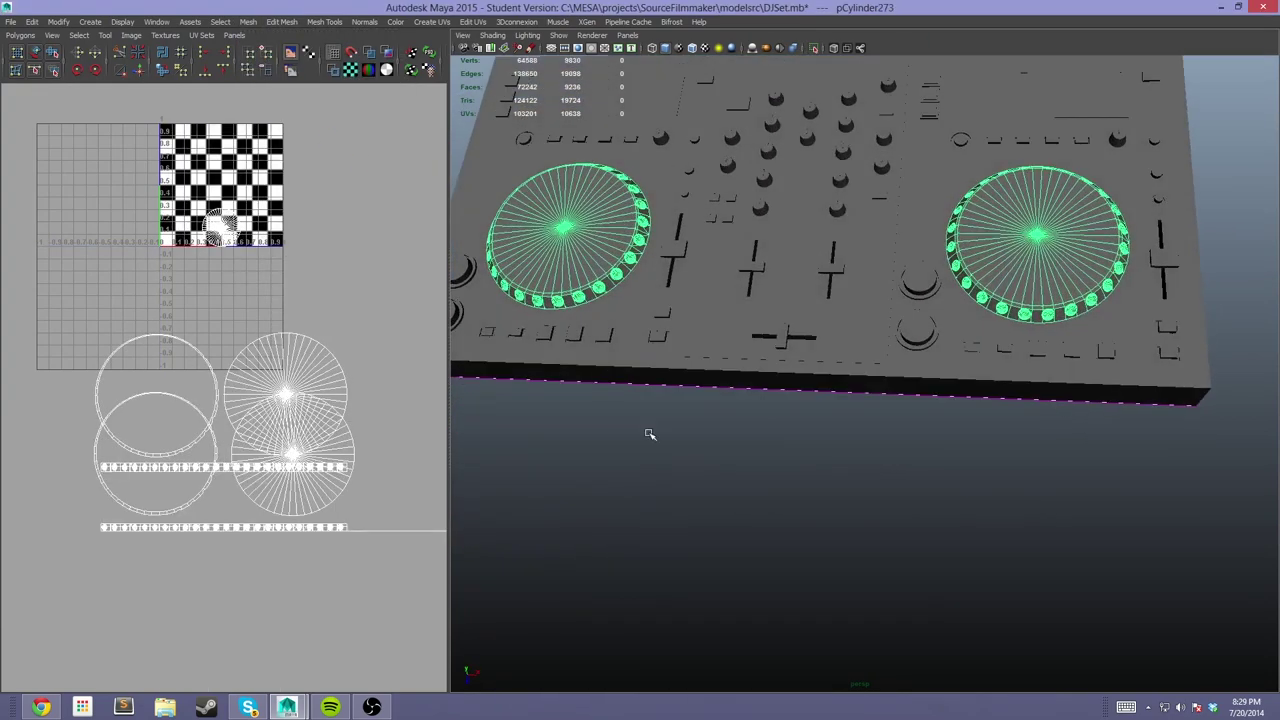
Select the jog wheel faces, maximize the perspective view and select a small knob
right_drag(290, 415, 297, 440)
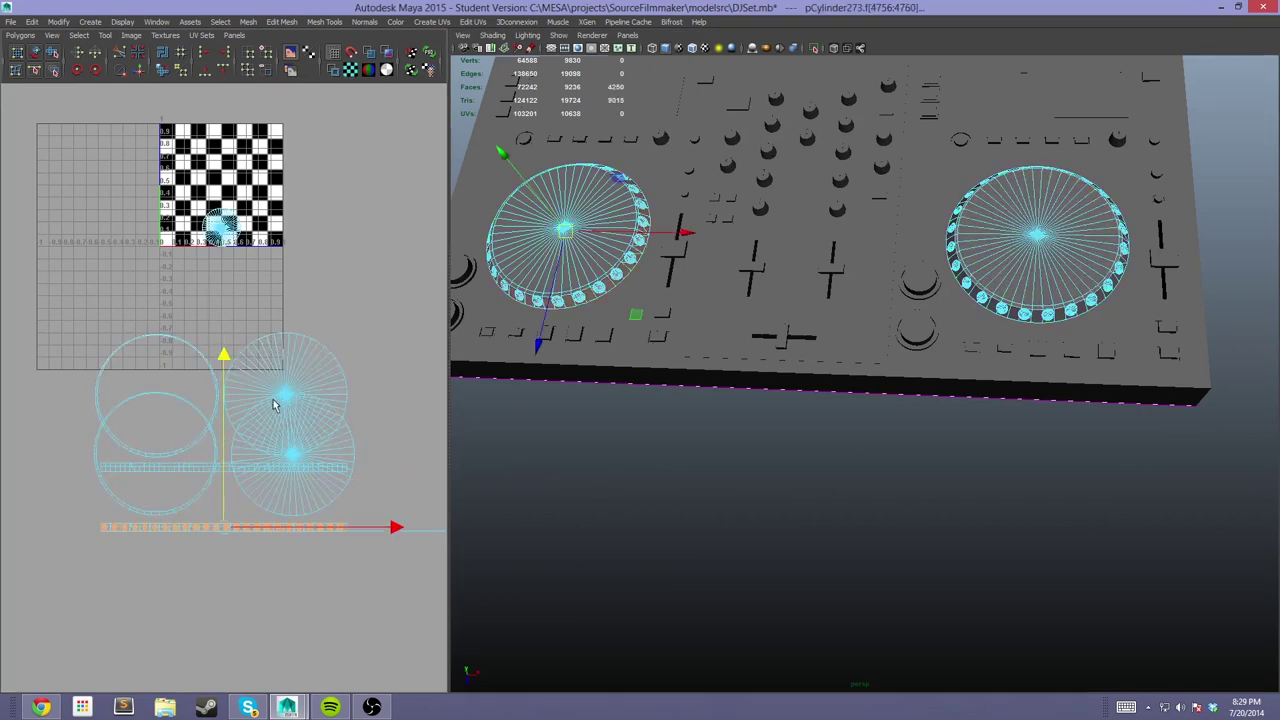
scroll(275, 404, up, 3)
key(space)
key(space)
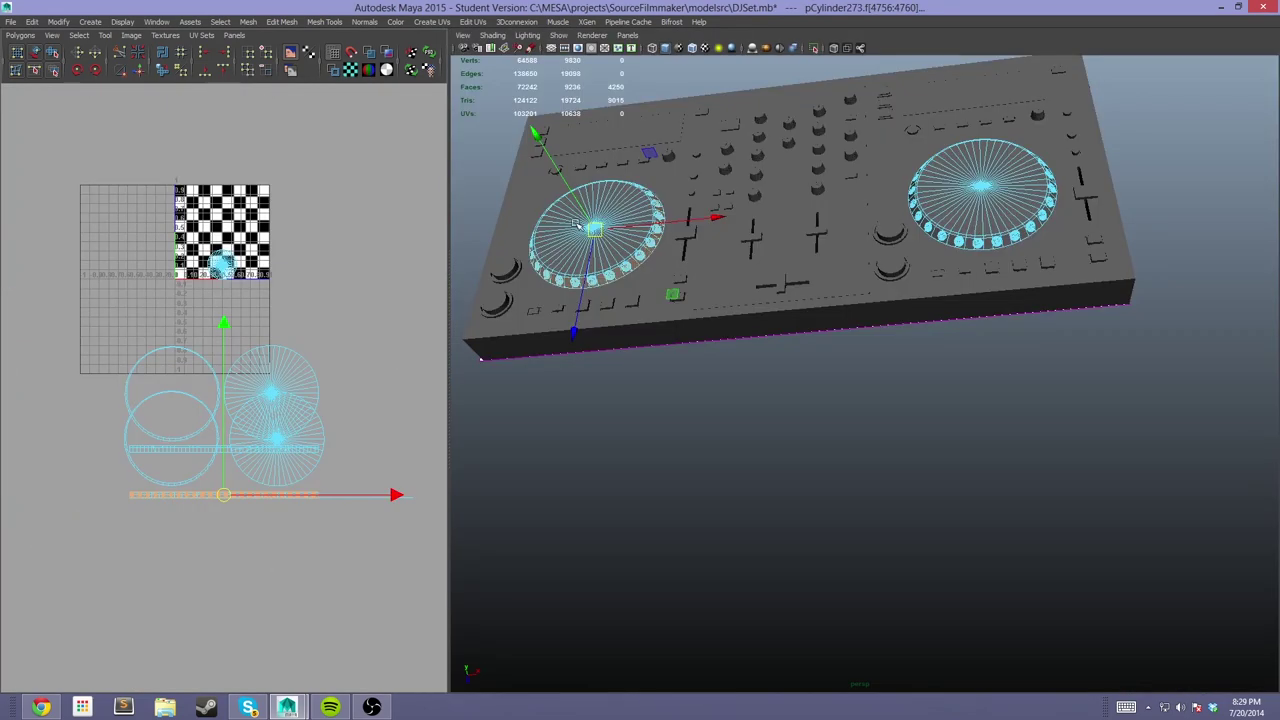
alt+drag(700, 420, 780, 390)
key(space)
click(655, 356)
alt+drag(655, 356, 444, 324)
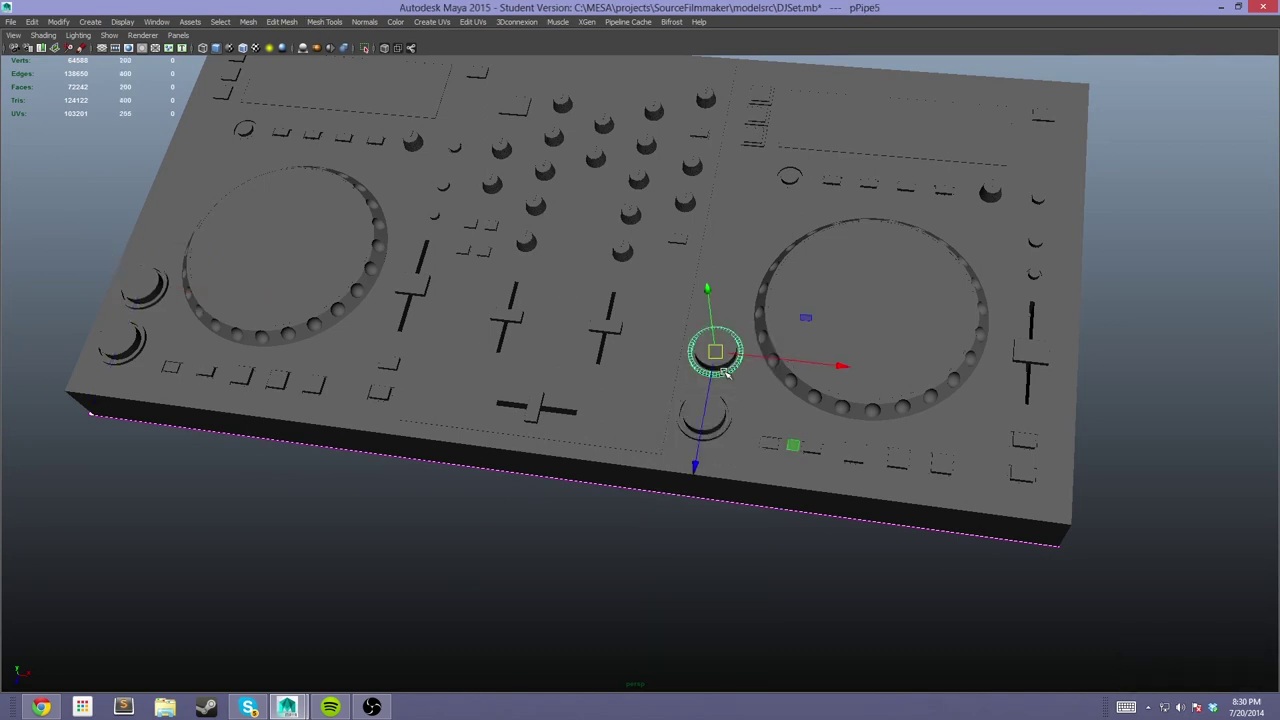
Add the left knob and combine the selected knobs into one mesh
shift+click(143, 287)
click(248, 21)
click(270, 45)
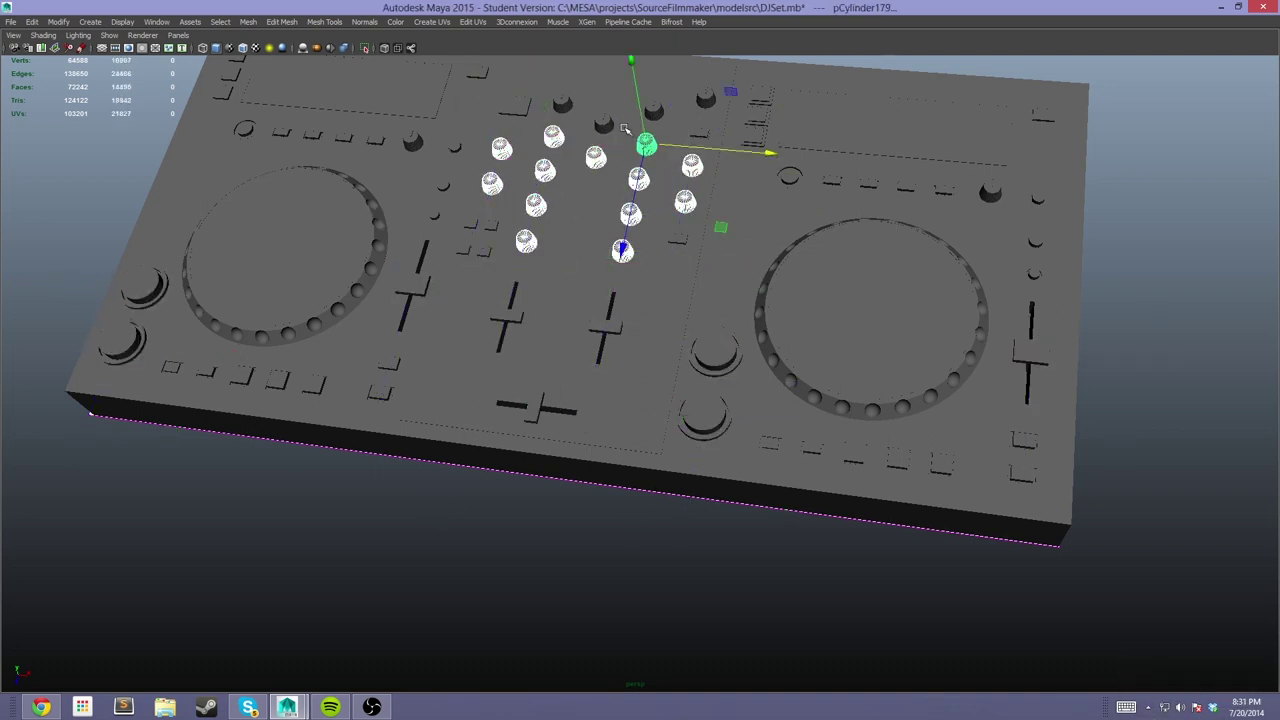
Select the small stacked part, the stacked pad cubes and a button part
alt+drag(341, 342, 471, 467)
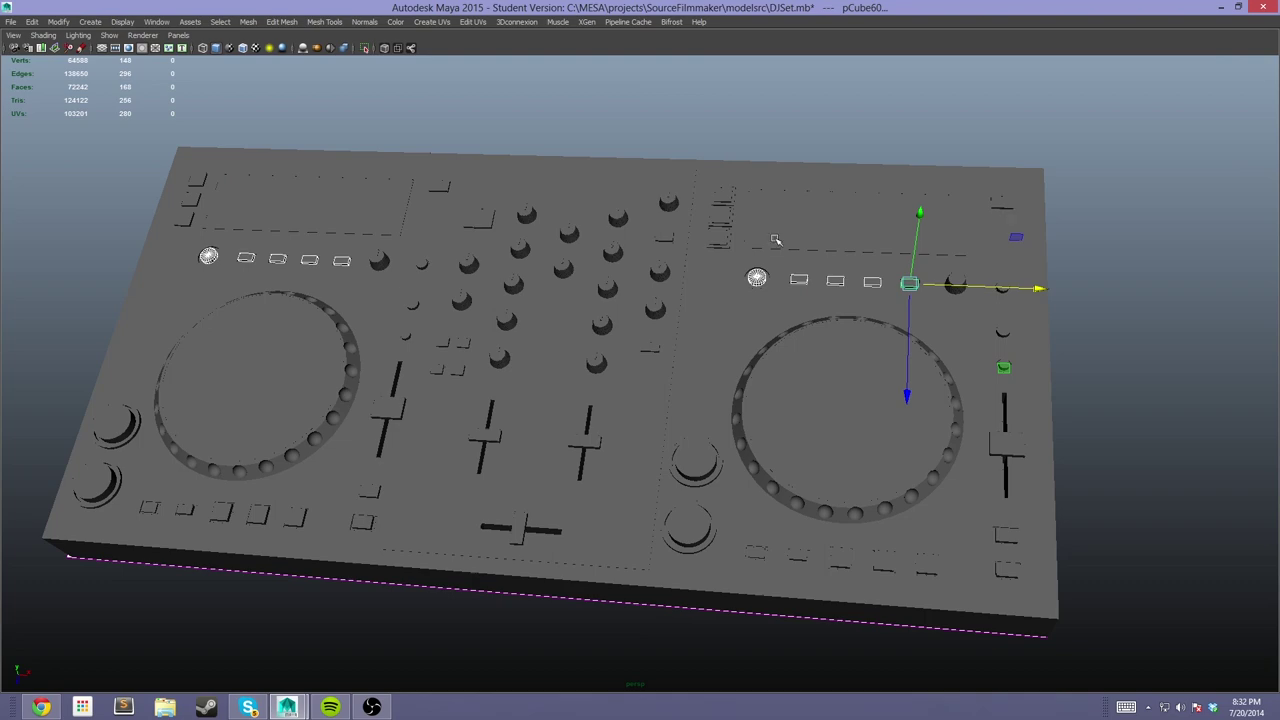
scroll(754, 249, up, 5)
click(727, 273)
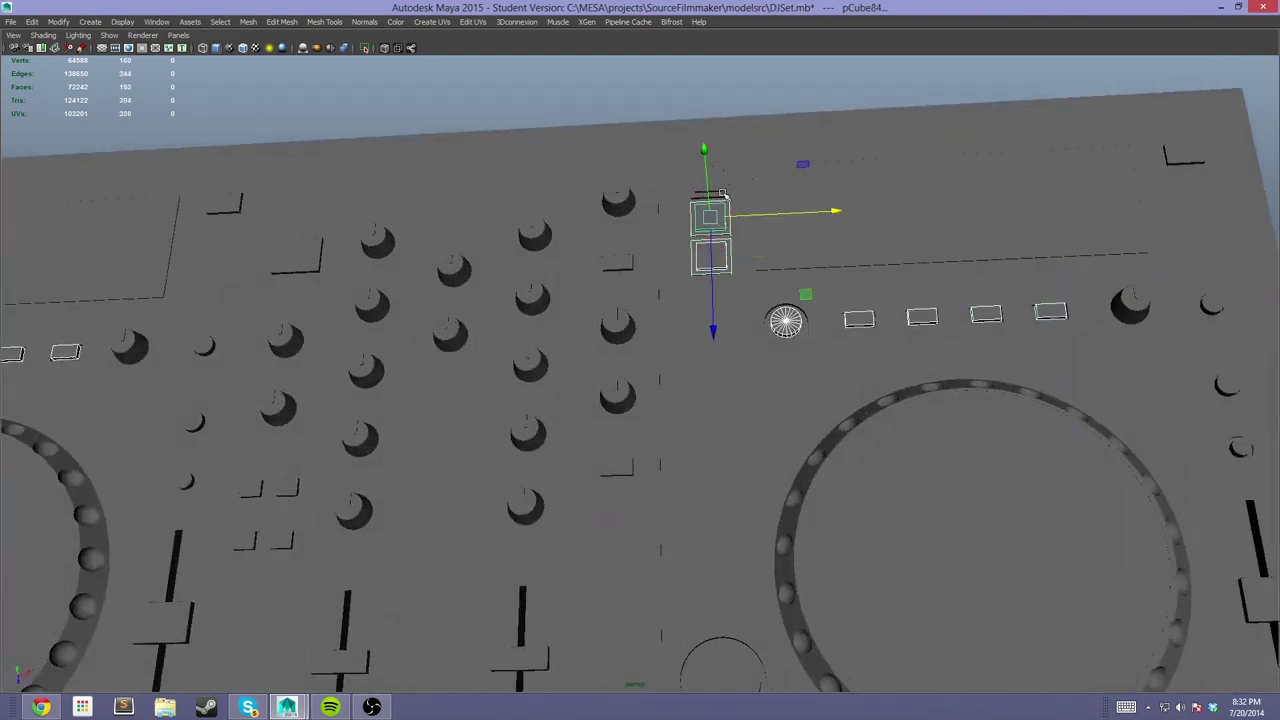
scroll(1240, 447, down, 5)
scroll(703, 330, up, 5)
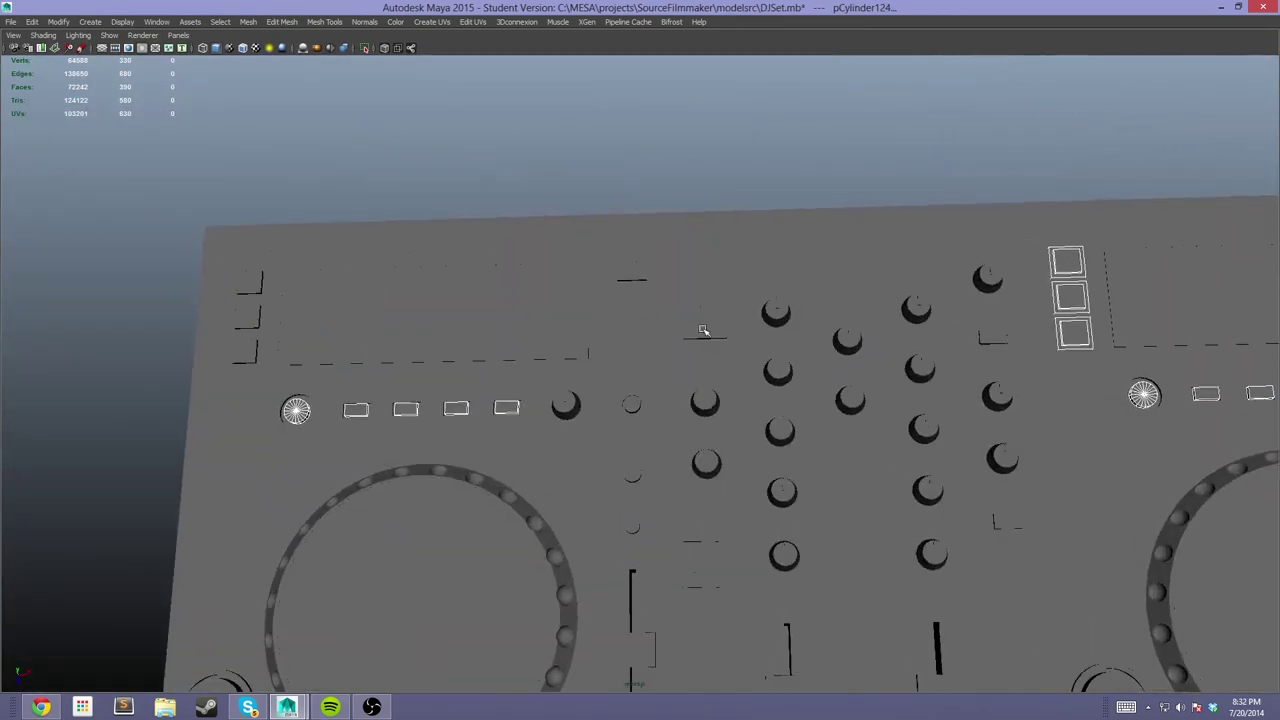
scroll(640, 450, down, 5)
click(346, 223)
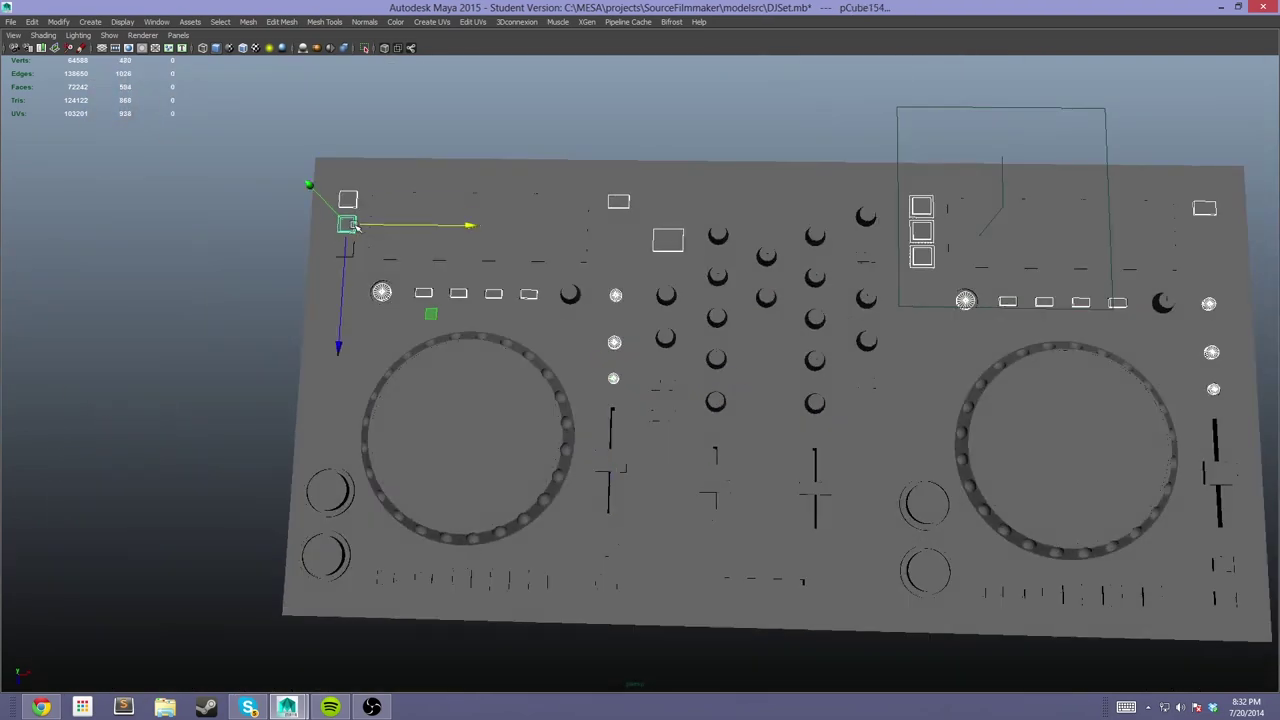
scroll(491, 374, up, 5)
mouse_move(491, 374)
alt+mouse_down()
mouse_move(514, 394)
mouse_move(829, 466)
alt+mouse_up()
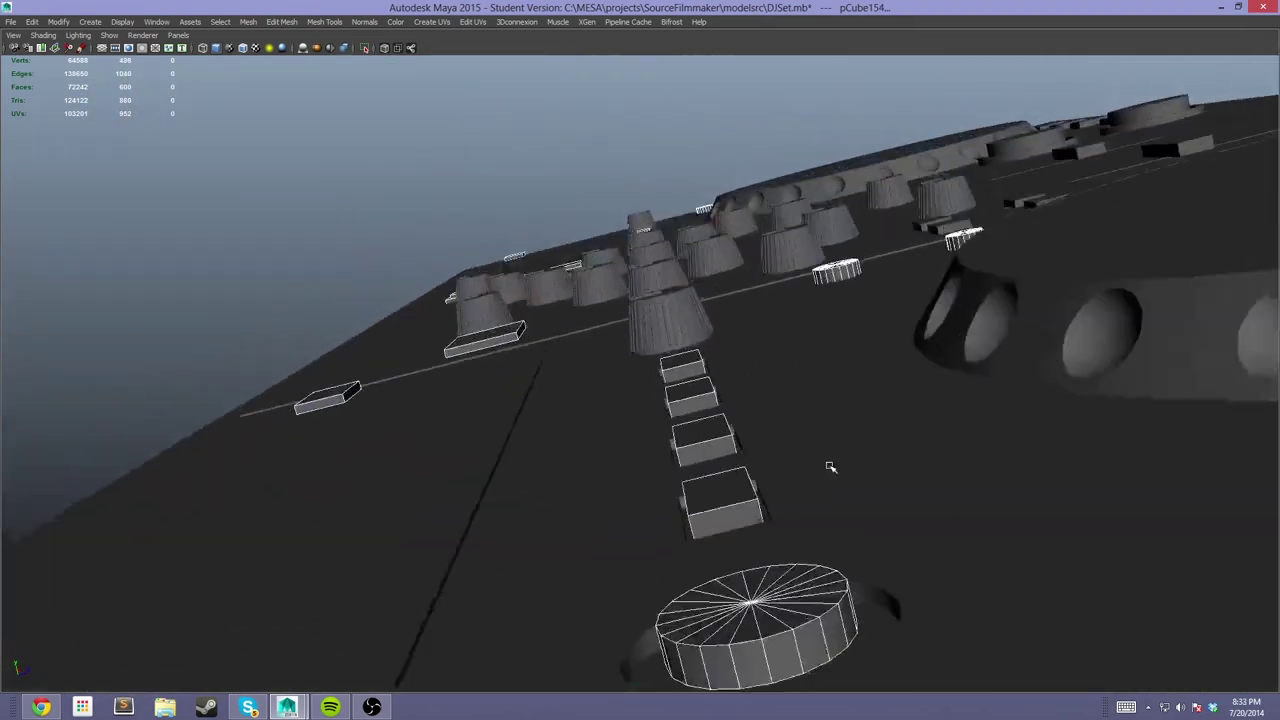
scroll(666, 400, up, 5)
click(570, 410)
alt+drag(570, 410, 600, 414)
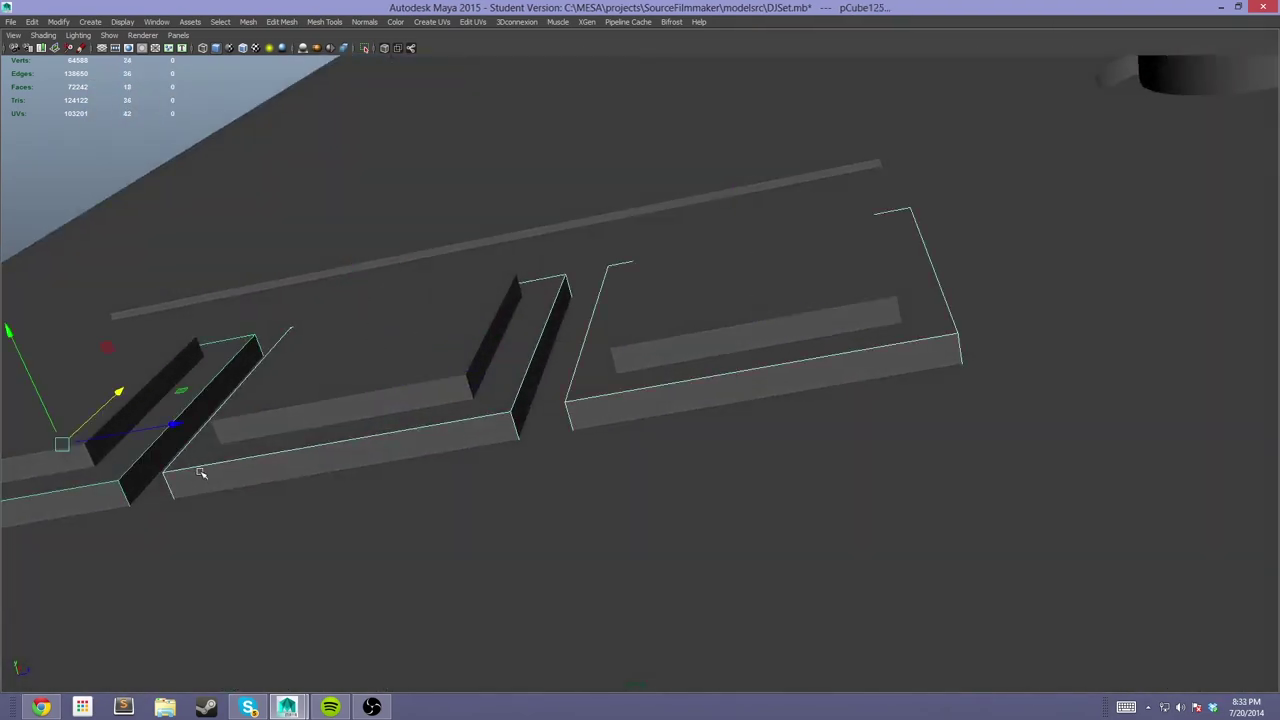
click(281, 21)
Save the scene, dismiss the student version notice and zoom out to the whole board
key(ctrl+s)
click(593, 357)
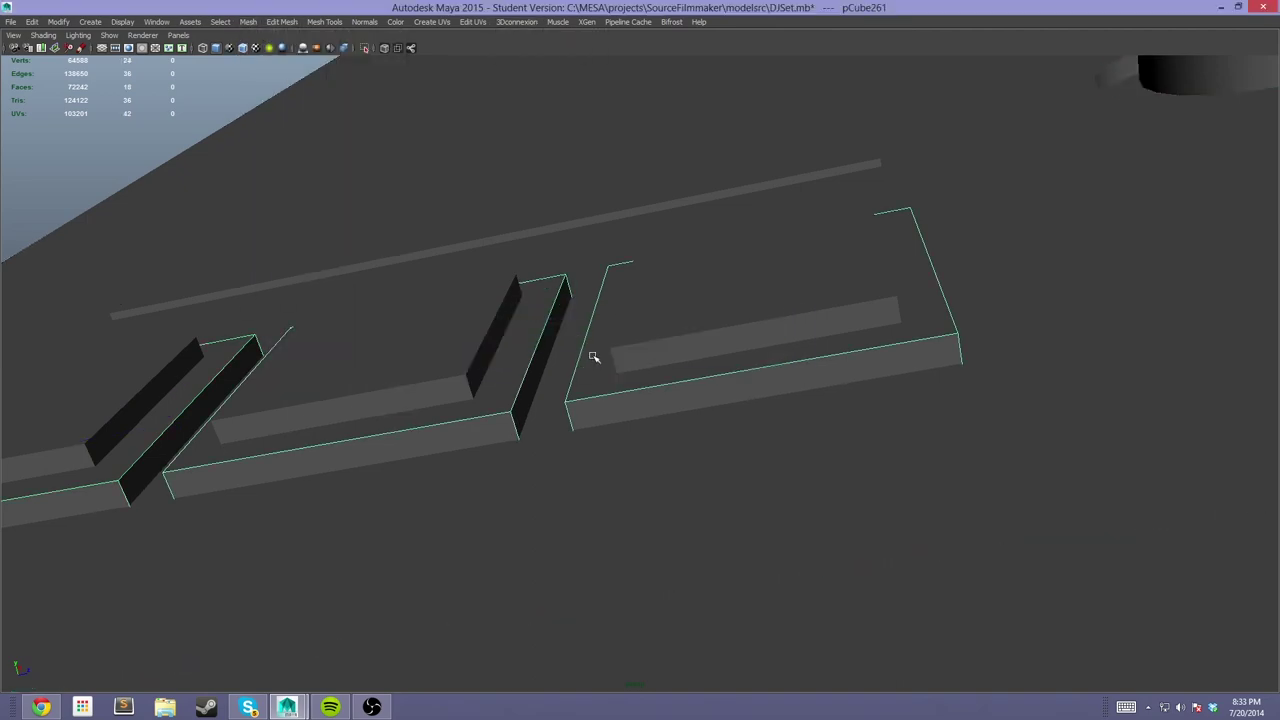
scroll(525, 270, down, 10)
mouse_move(525, 270)
alt+mouse_down()
mouse_move(371, 423)
mouse_move(211, 540)
alt+mouse_up()
key(space)
key(space)
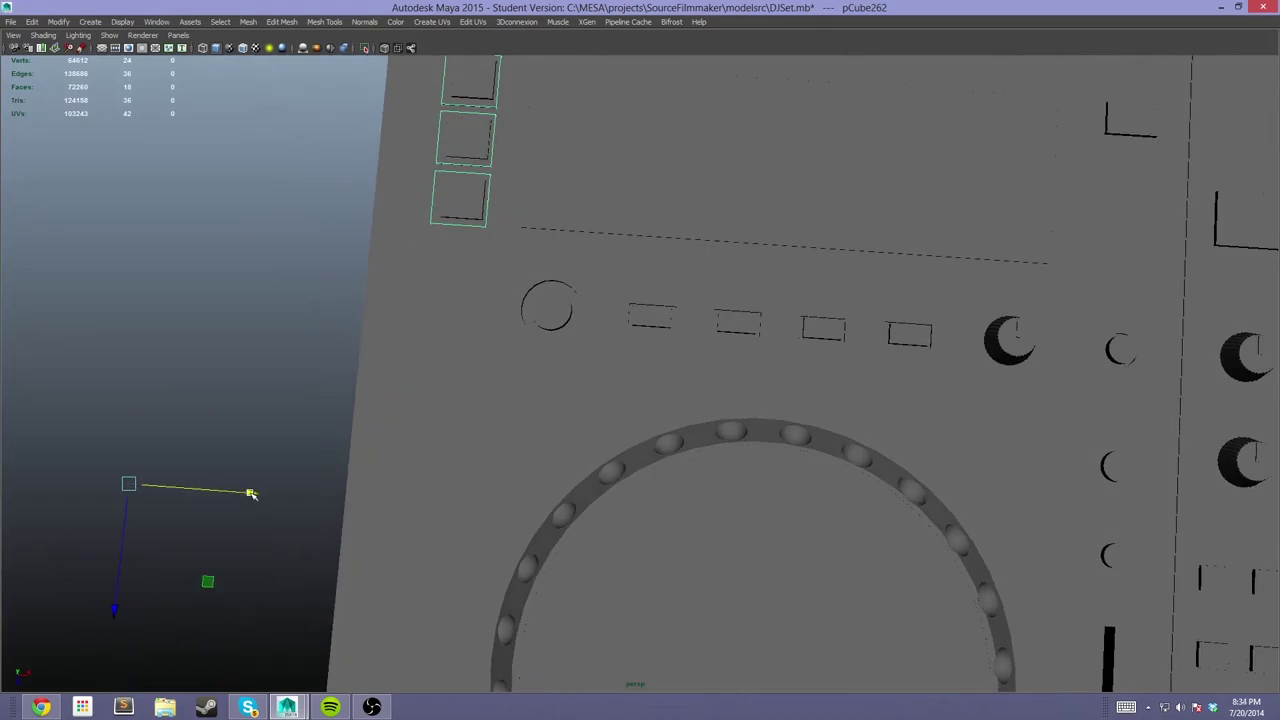
Inspect the pads, knobs and jog wheel under the checker texture
scroll(249, 487, up, 5)
scroll(249, 487, up, 3)
alt+drag(251, 486, 171, 394)
alt+right_drag(114, 443, 229, 443)
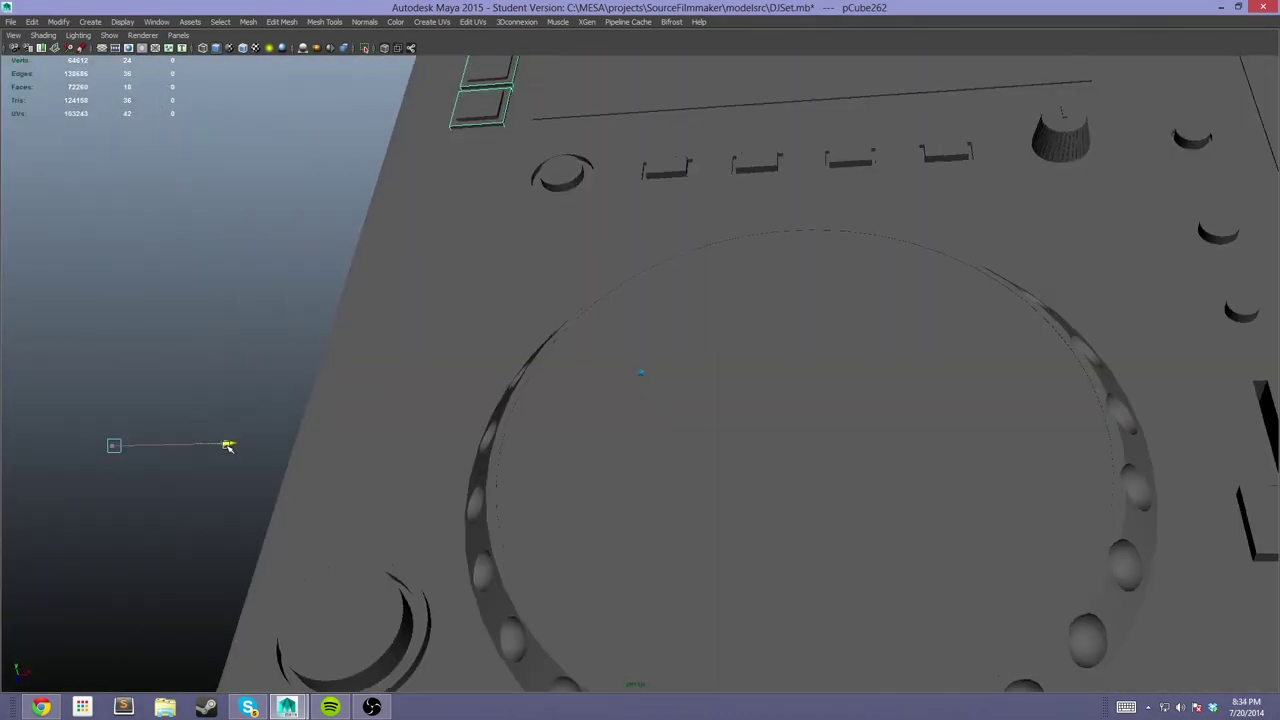
alt+drag(229, 443, 310, 437)
key(6)
alt+right_drag(148, 629, 269, 612)
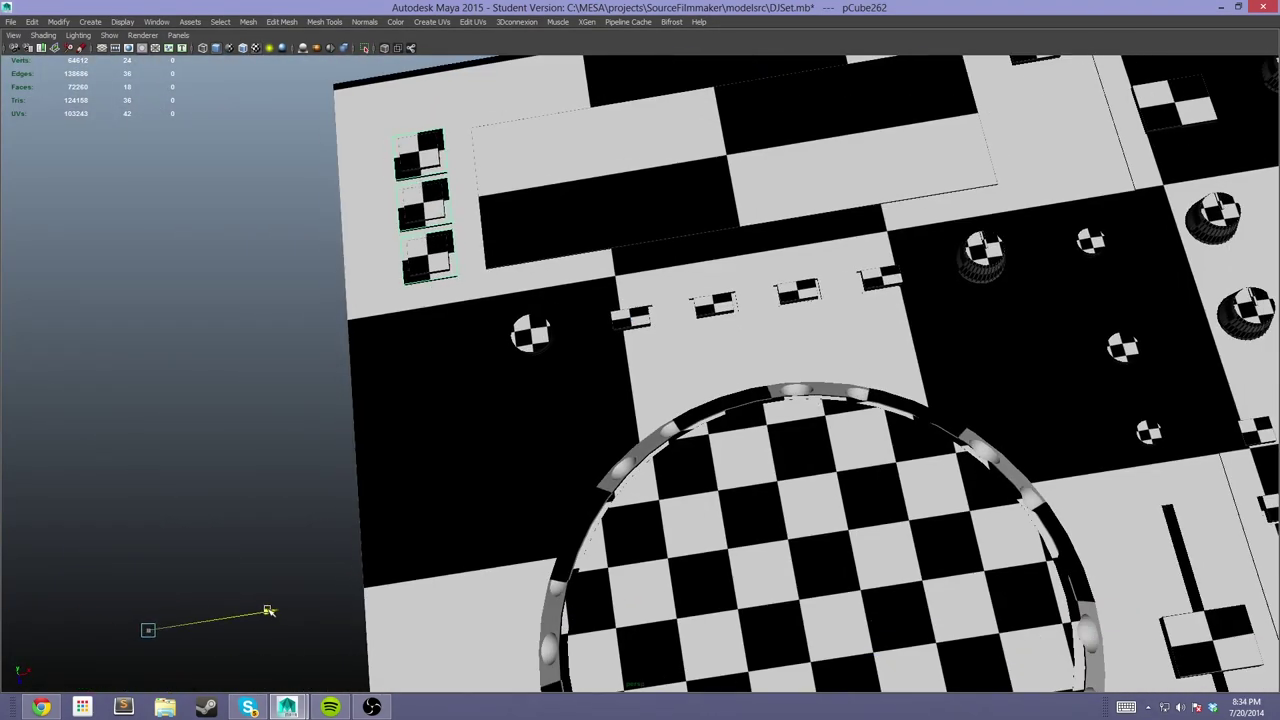
scroll(263, 600, up, 6)
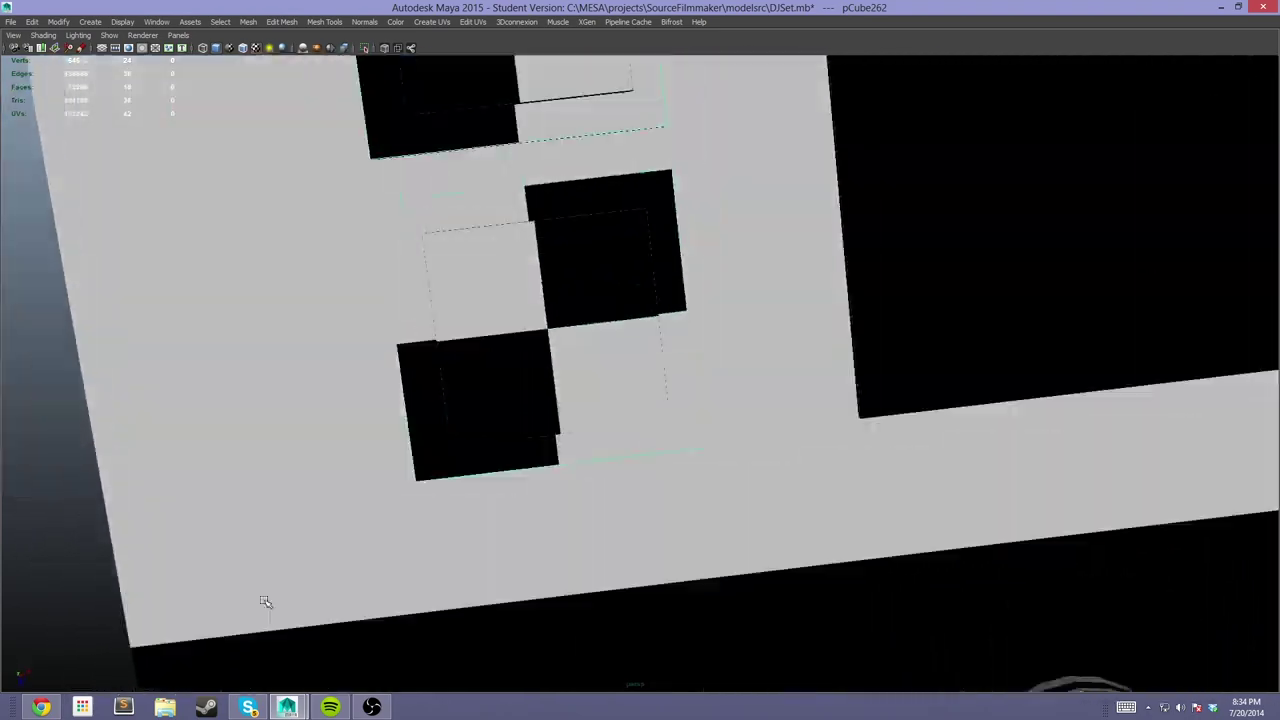
mouse_move(96, 612)
alt+mouse_down()
mouse_move(214, 578)
mouse_move(488, 365)
mouse_move(468, 541)
alt+mouse_up()
scroll(214, 578, down, 3)
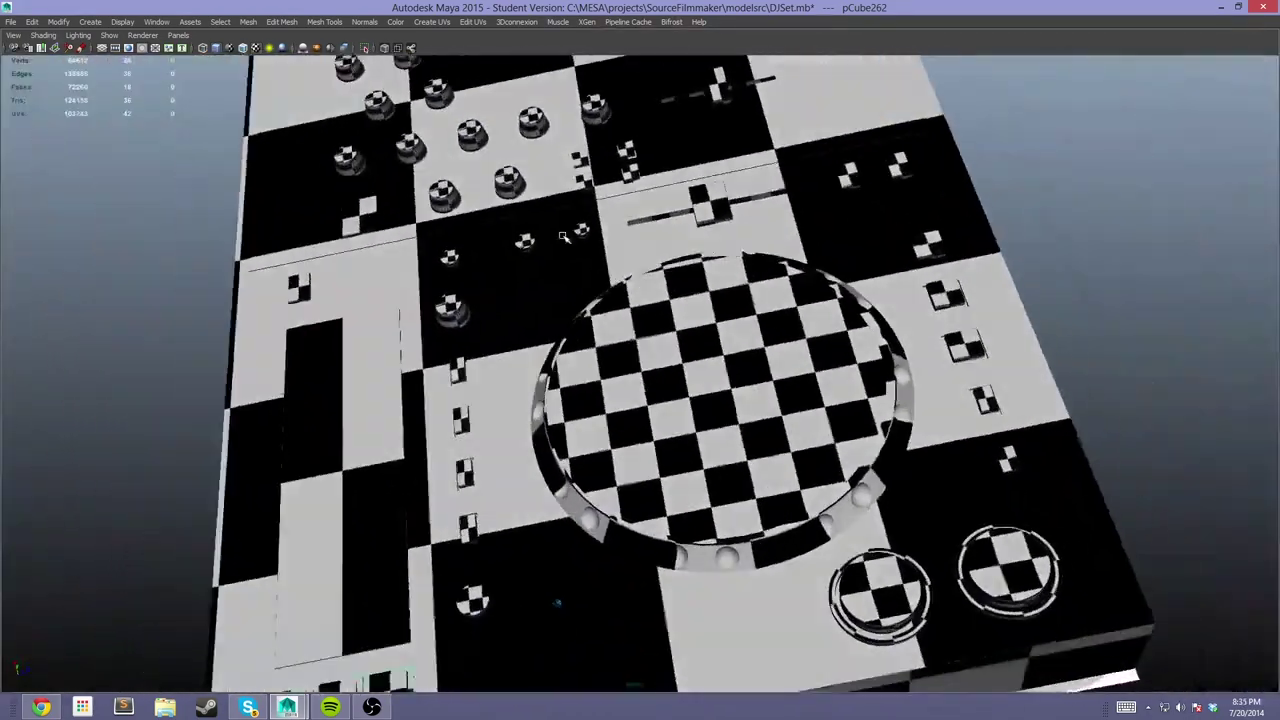
scroll(468, 541, up, 4)
Turn the checker preview off and select a single pad in close-up
key(5)
key(6)
key(5)
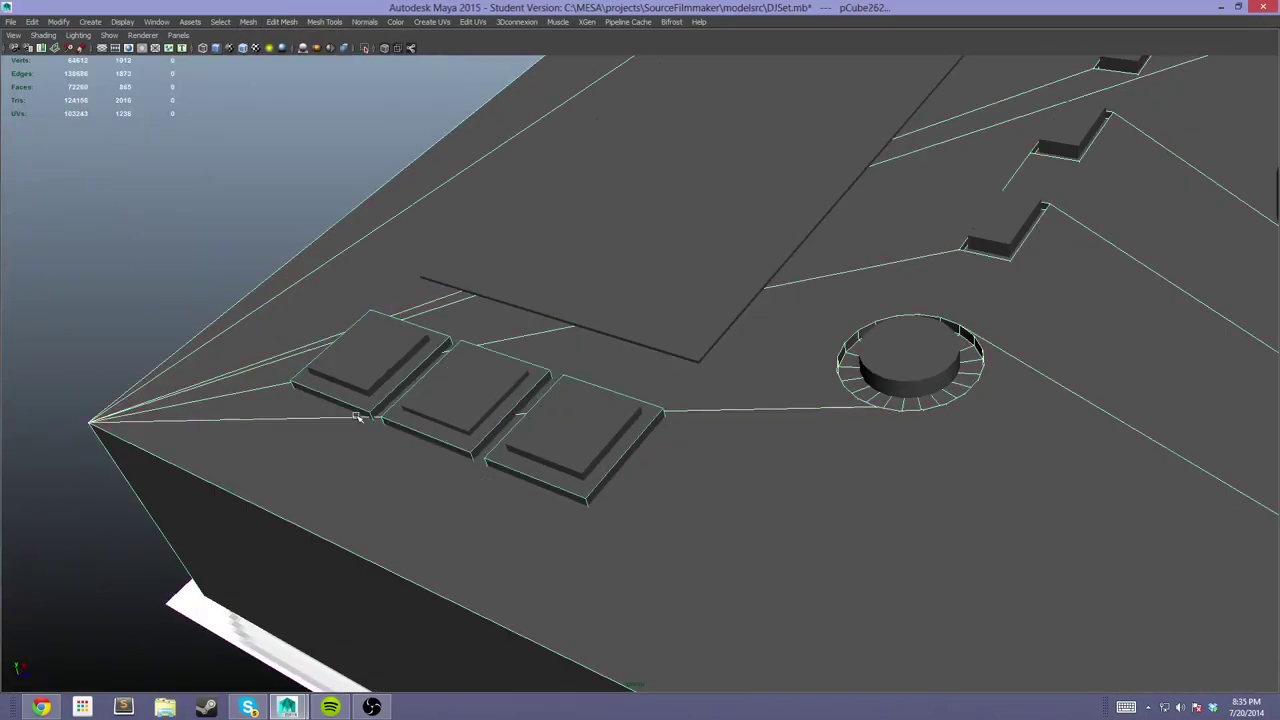
mouse_move(368, 67)
alt+mouse_down()
mouse_move(783, 197)
mouse_move(886, 163)
mouse_move(586, 400)
mouse_move(315, 22)
alt+mouse_up()
click(357, 386)
mouse_move(357, 386)
alt+mouse_down()
mouse_move(543, 329)
mouse_move(514, 277)
mouse_move(848, 260)
mouse_move(916, 183)
mouse_move(754, 166)
mouse_move(763, 271)
mouse_move(729, 394)
mouse_move(600, 237)
mouse_move(714, 320)
mouse_move(743, 303)
mouse_move(685, 243)
mouse_move(455, 360)
alt+mouse_up()
Select buttons and knobs on both sides of the board and combine them into one mesh
click(763, 271)
click(685, 243)
click(455, 360)
mouse_move(672, 372)
alt+mouse_down()
mouse_move(607, 326)
mouse_move(350, 540)
alt+mouse_up()
click(630, 340)
click(350, 540)
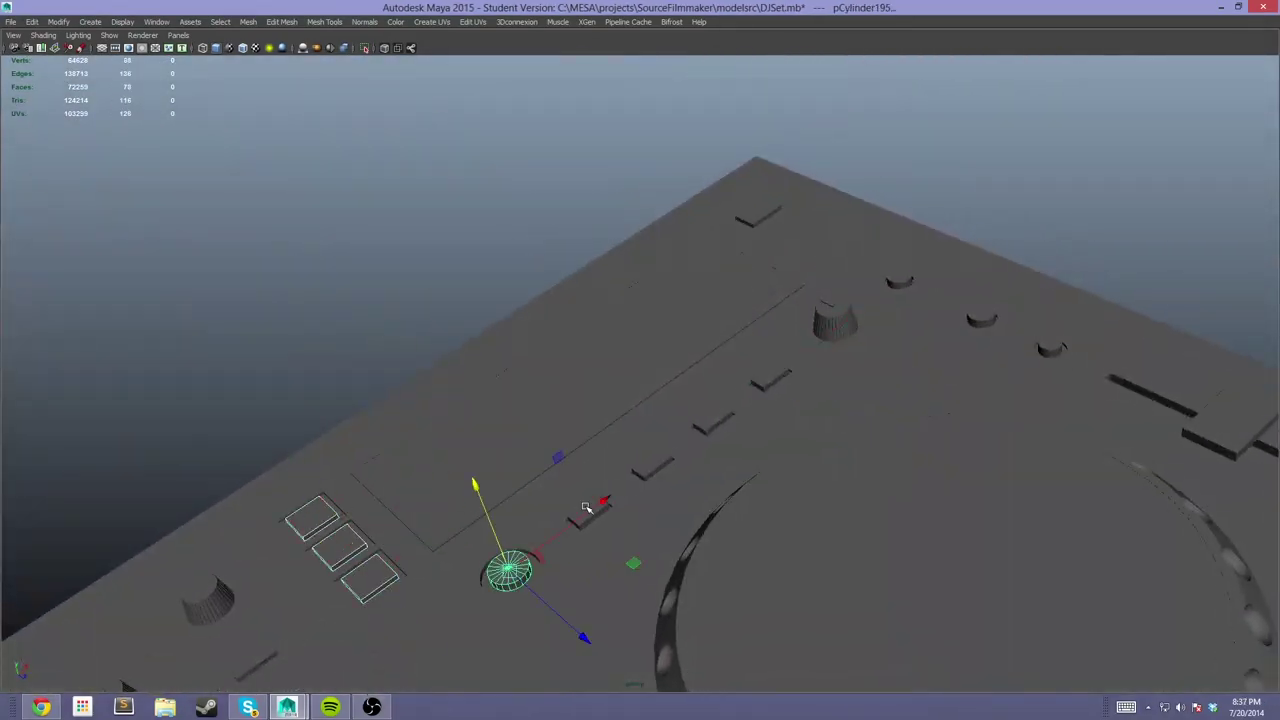
alt+drag(743, 412, 815, 293)
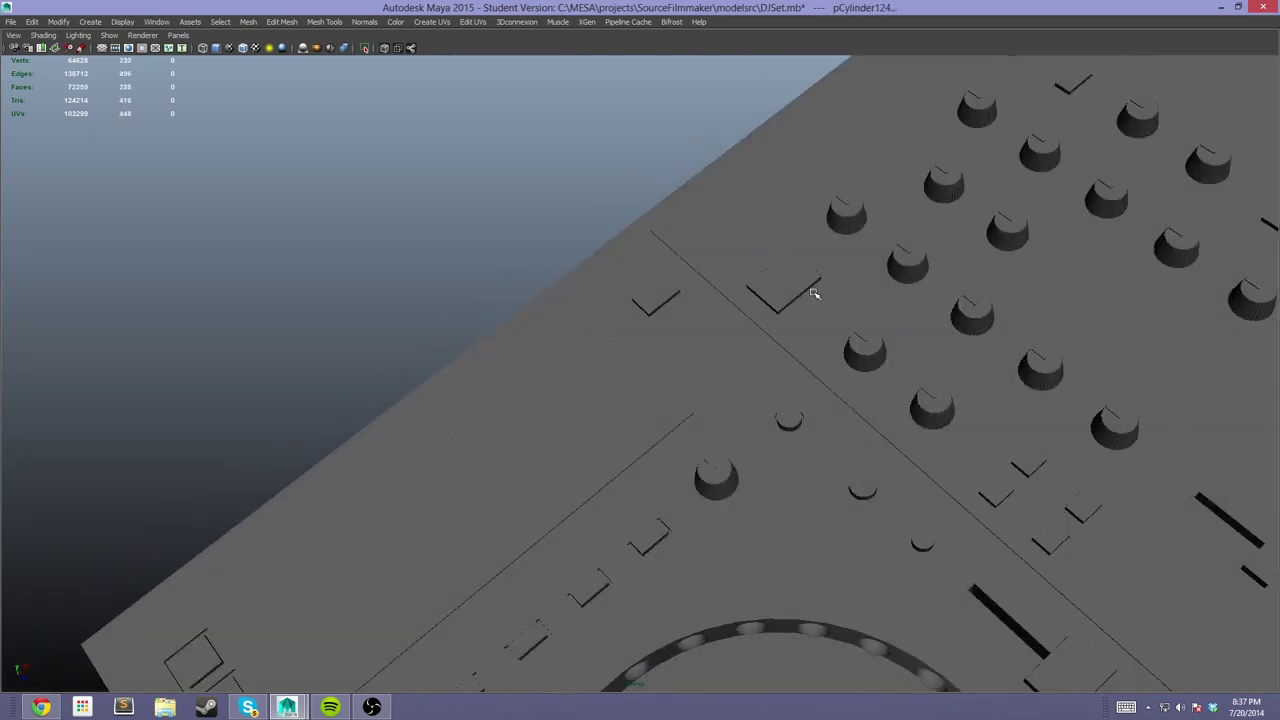
alt+drag(675, 289, 866, 286)
click(713, 458)
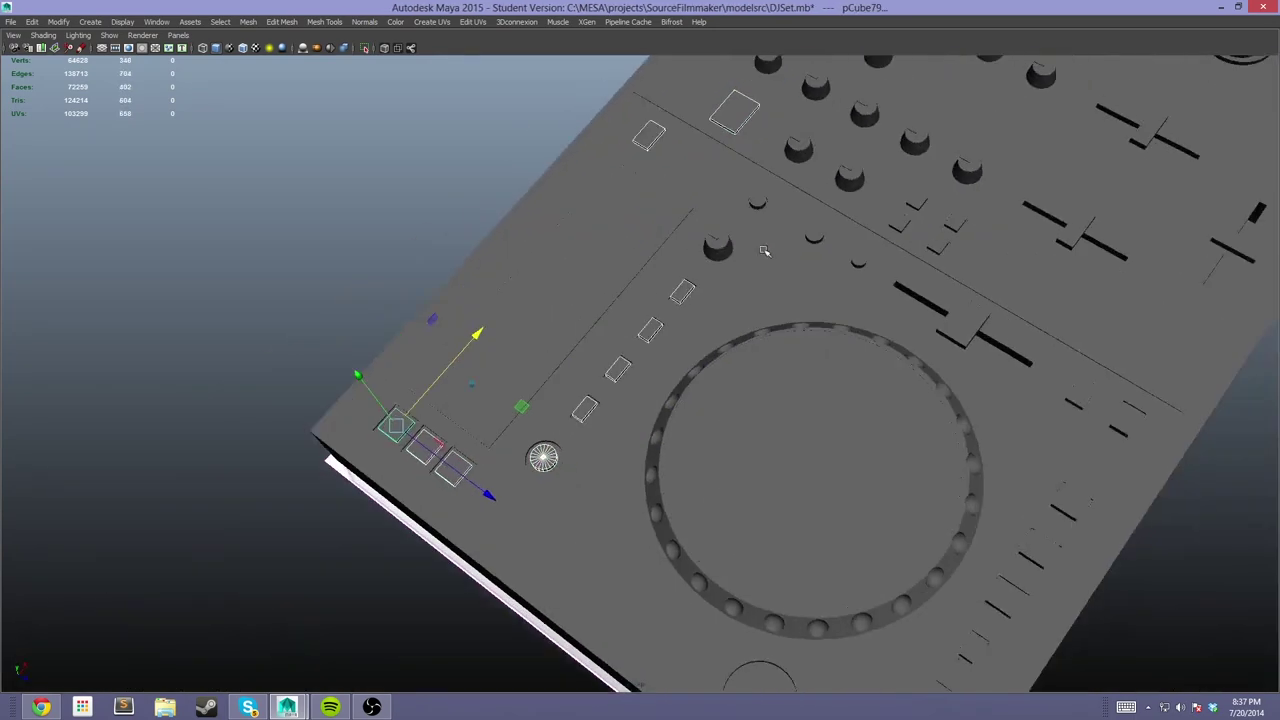
mouse_move(713, 458)
alt+mouse_down()
mouse_move(923, 234)
mouse_move(923, 277)
mouse_move(762, 231)
mouse_move(823, 294)
mouse_move(700, 250)
alt+mouse_up()
click(248, 21)
click(270, 50)
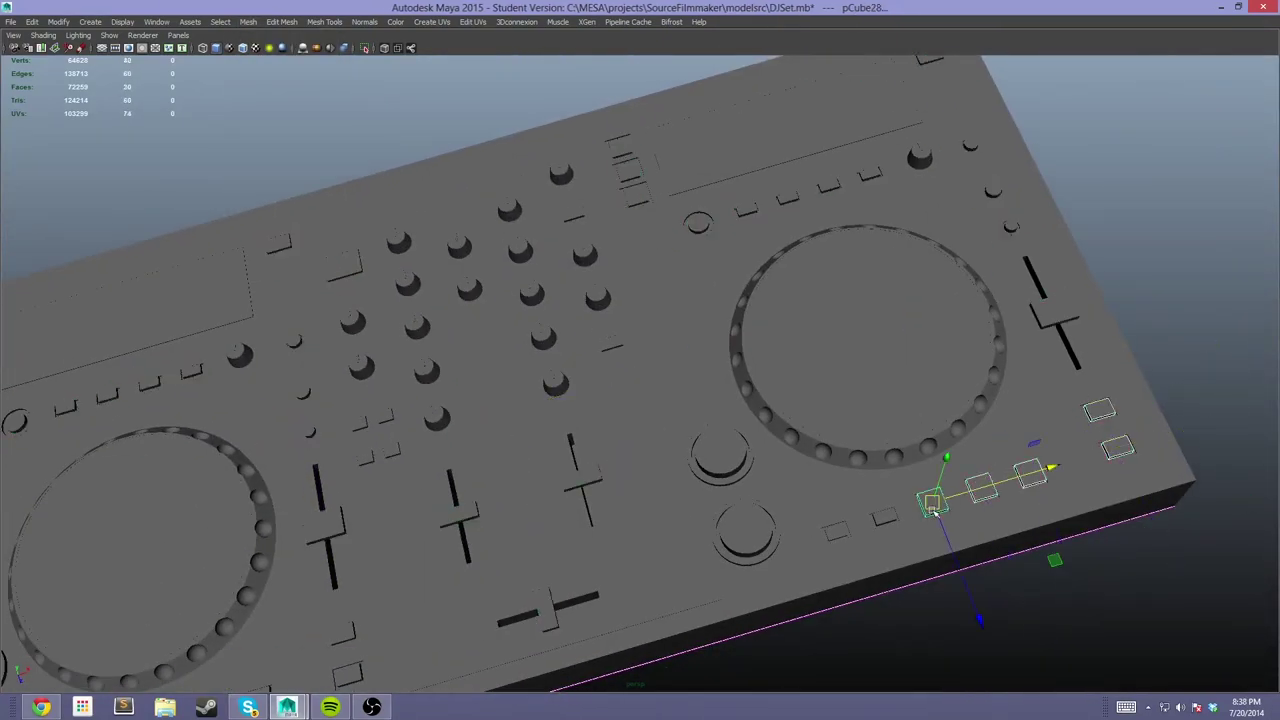
Select further buttons and the fader caps for the next combine
shift+click(931, 508)
alt+drag(931, 508, 817, 304)
shift+click(591, 405)
alt+drag(591, 405, 584, 174)
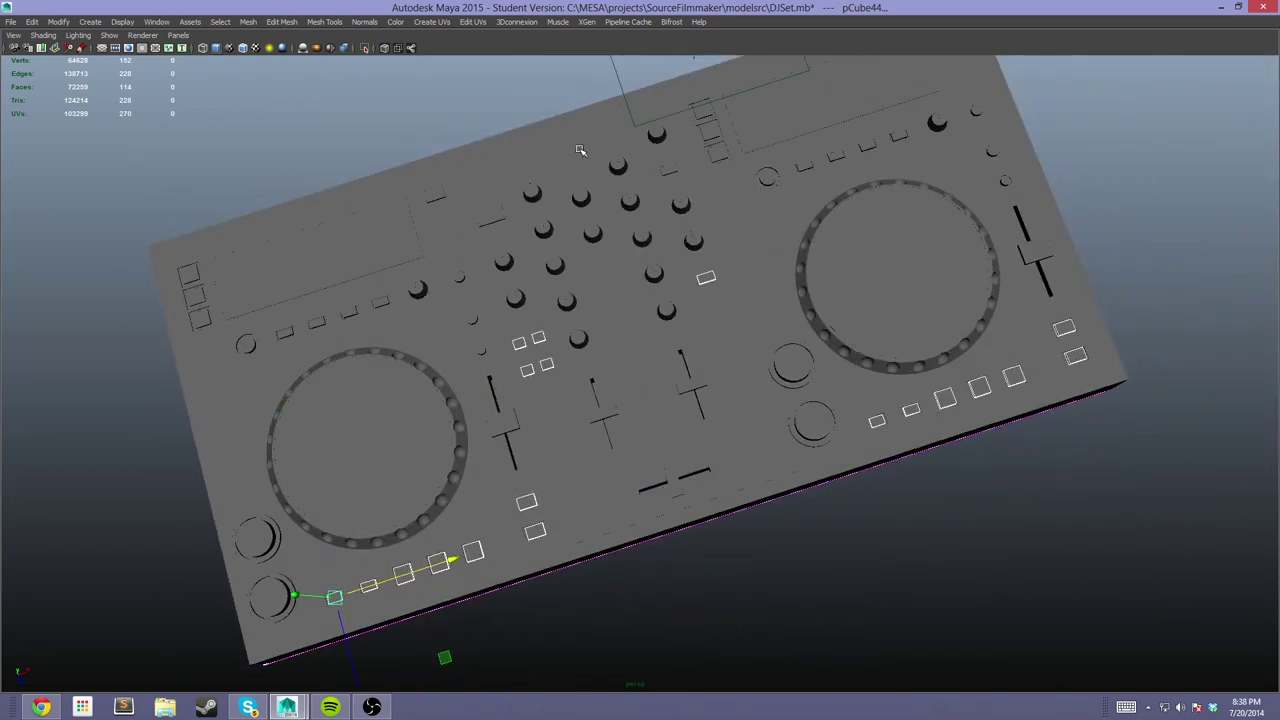
alt+drag(600, 141, 696, 267)
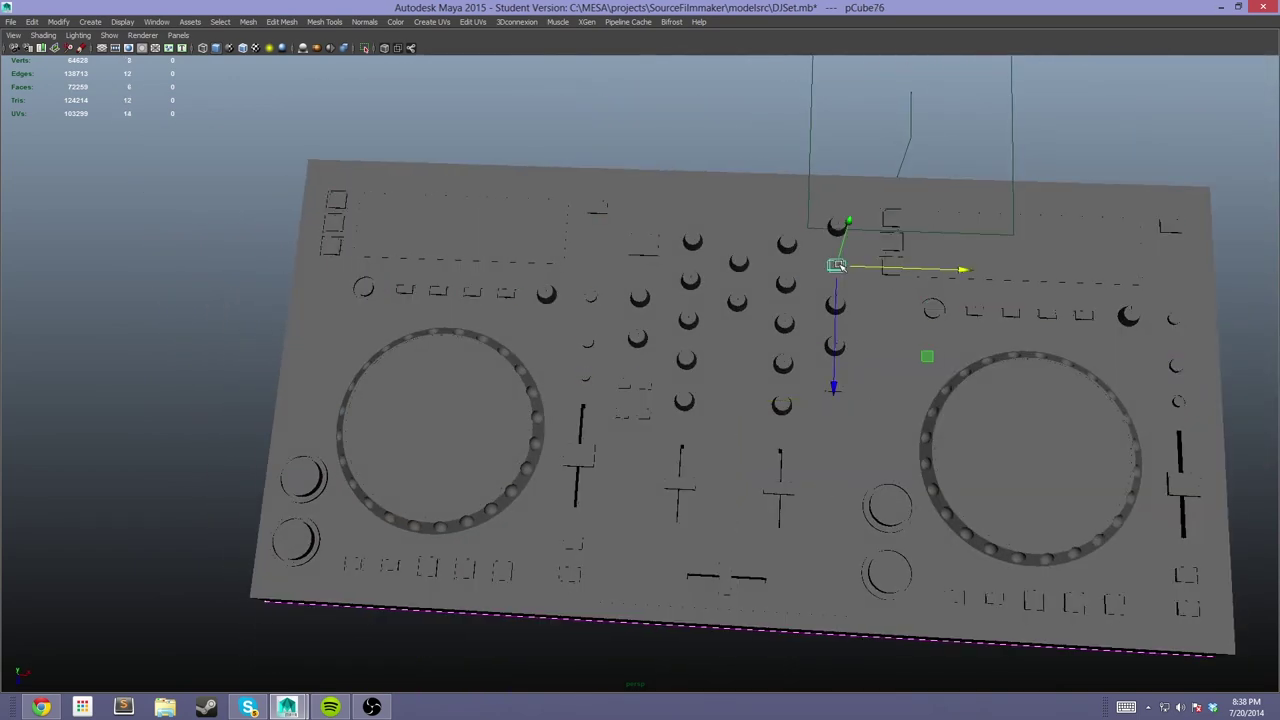
alt+drag(893, 244, 600, 370)
click(565, 390)
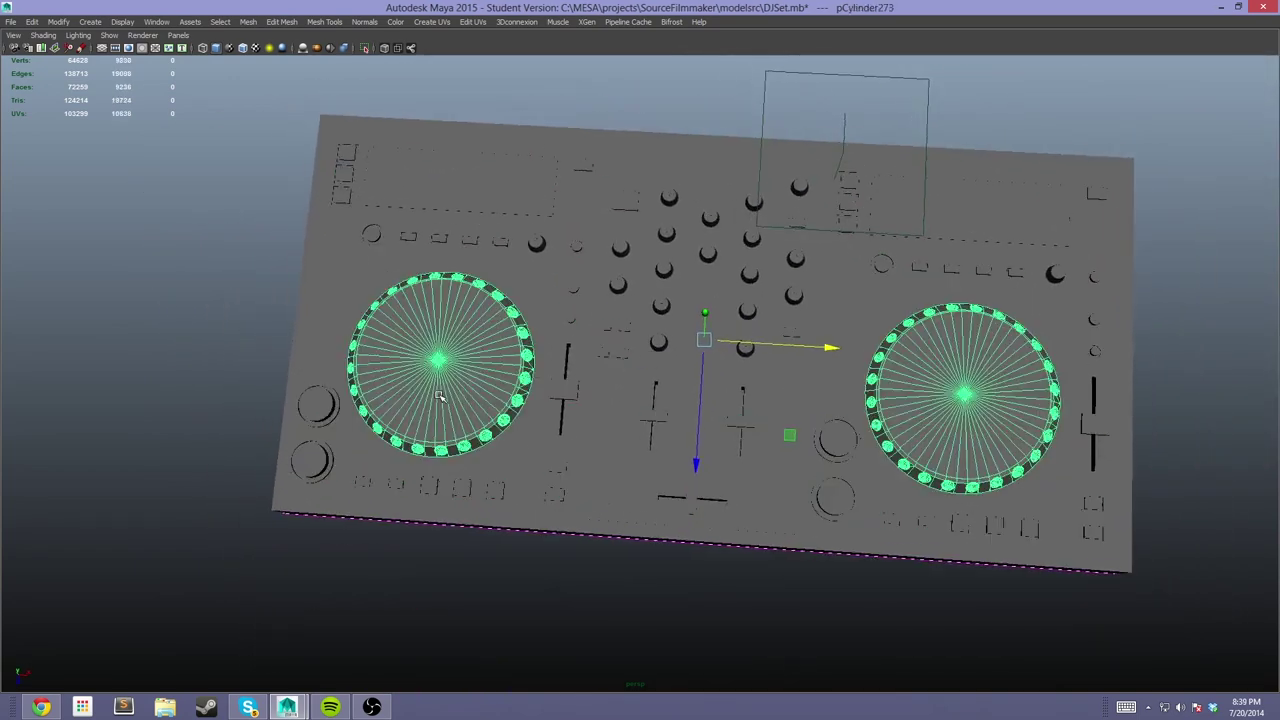
Select the jog wheels and a mixer part, then pick one of its faces in face mode
mouse_move(465, 488)
alt+mouse_down()
mouse_move(491, 277)
mouse_move(674, 280)
mouse_move(550, 480)
mouse_move(809, 594)
mouse_move(711, 434)
alt+mouse_up()
click(674, 280)
click(711, 434)
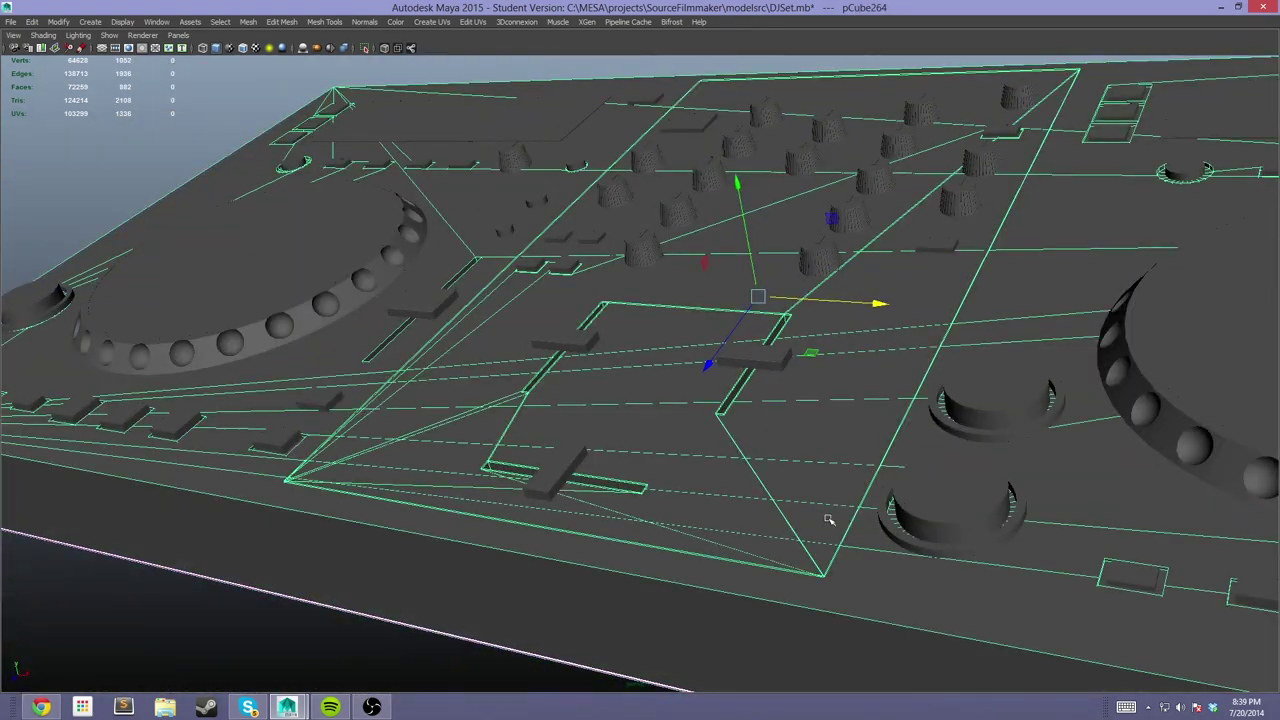
right_click(640, 452)
click(640, 436)
click(572, 347)
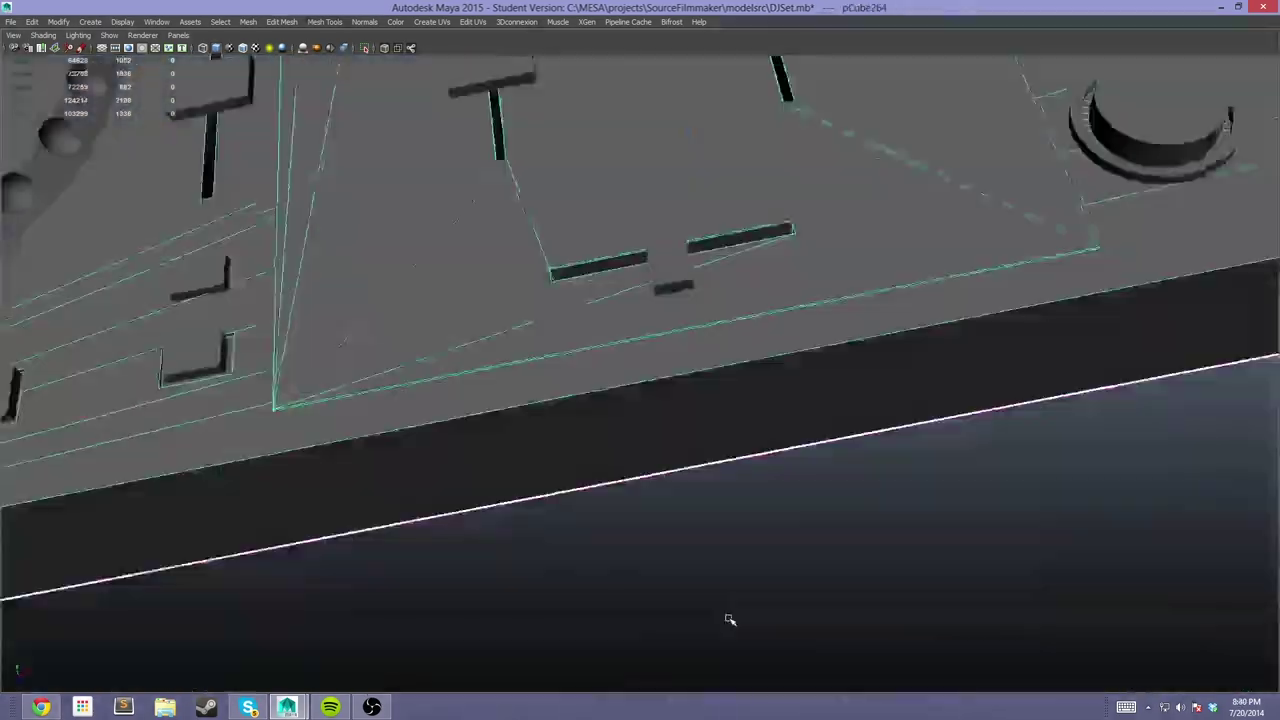
mouse_move(729, 614)
alt+mouse_down()
mouse_move(590, 342)
mouse_move(440, 416)
mouse_move(670, 177)
alt+mouse_up()
Check the checker preview, return to plain shading and marquee-select all the knobs
key(6)
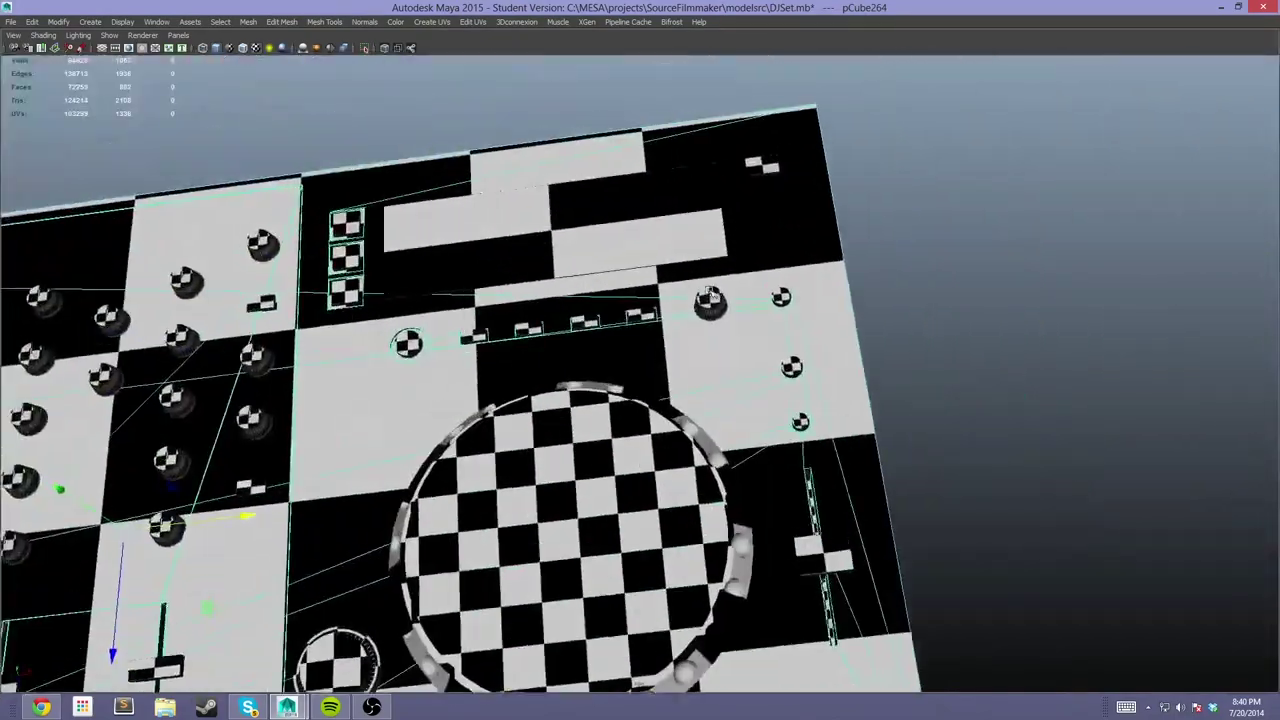
key(5)
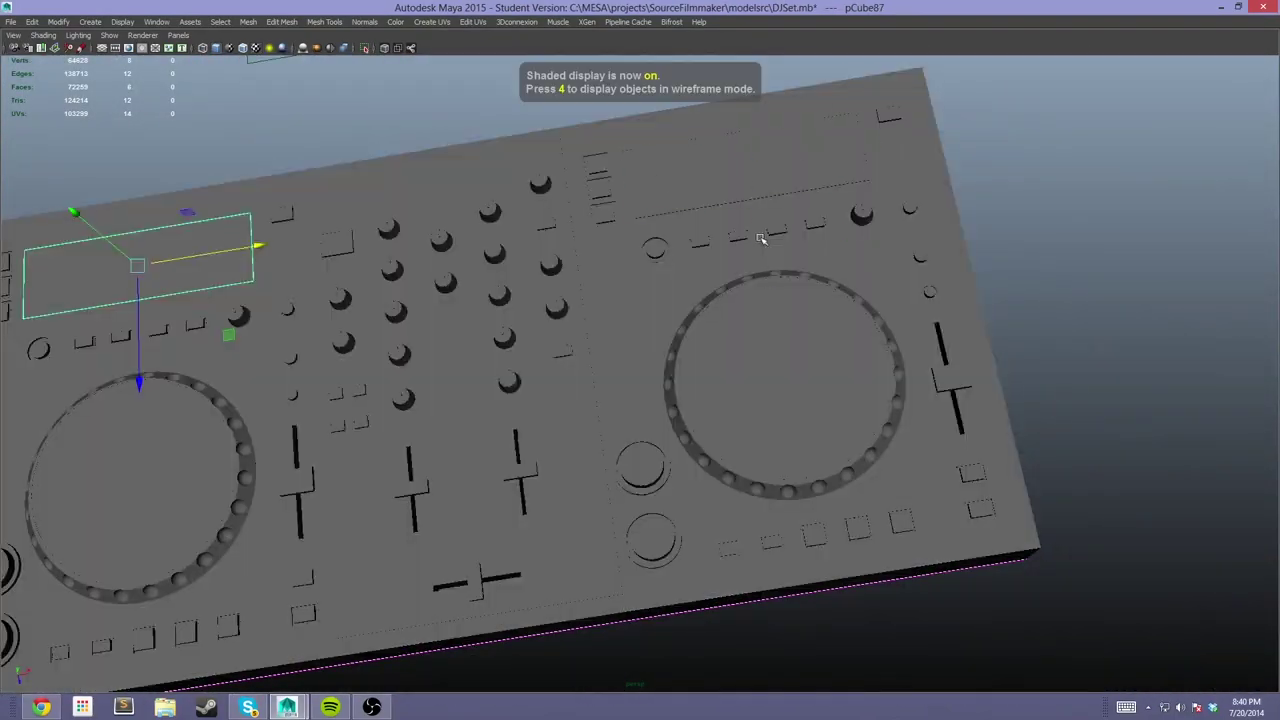
alt+drag(1110, 315, 386, 463)
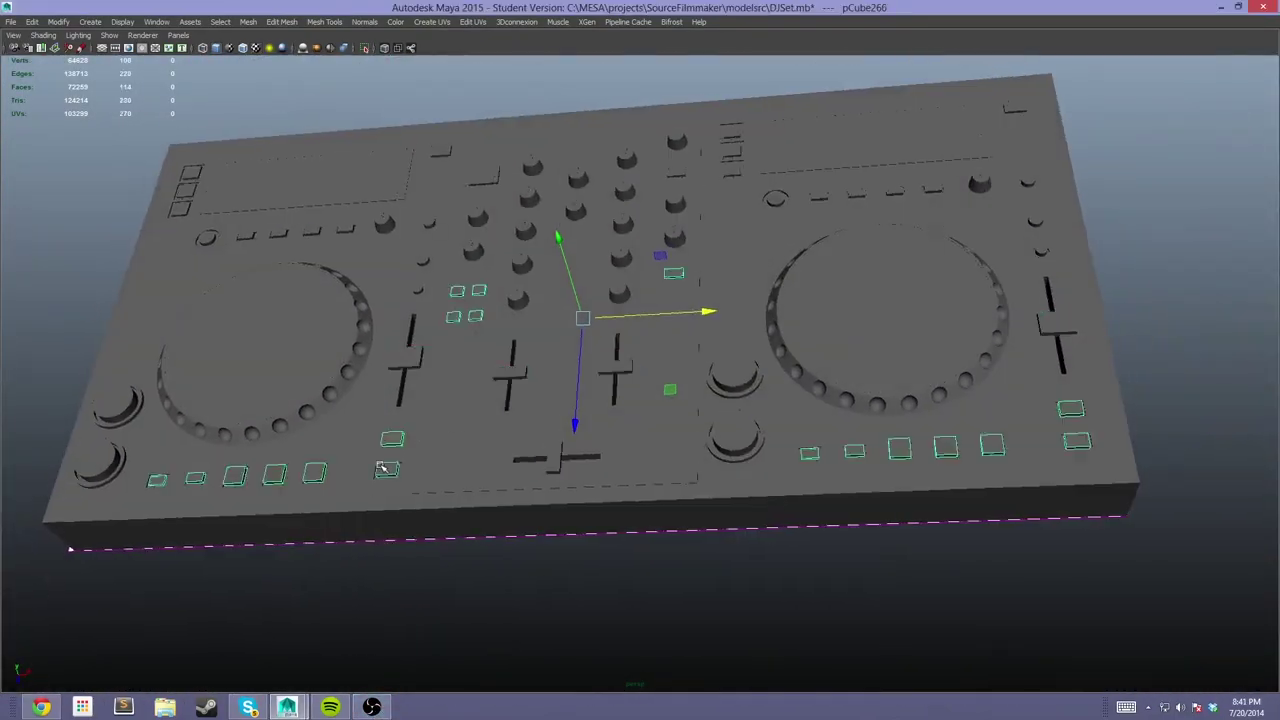
click(860, 260)
alt+drag(880, 243, 600, 300)
drag(560, 190, 820, 310)
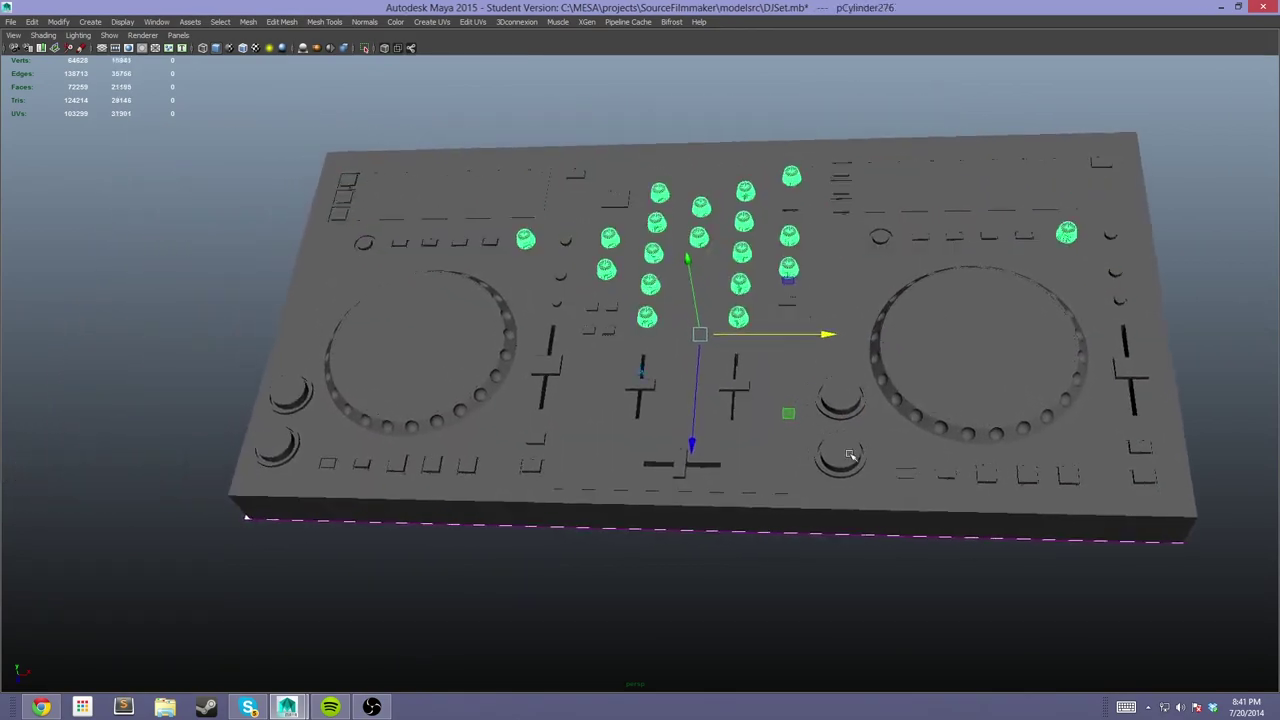
Show the UV editor beside the 3D view and switch the knobs to face selection
key(space)
key(space)
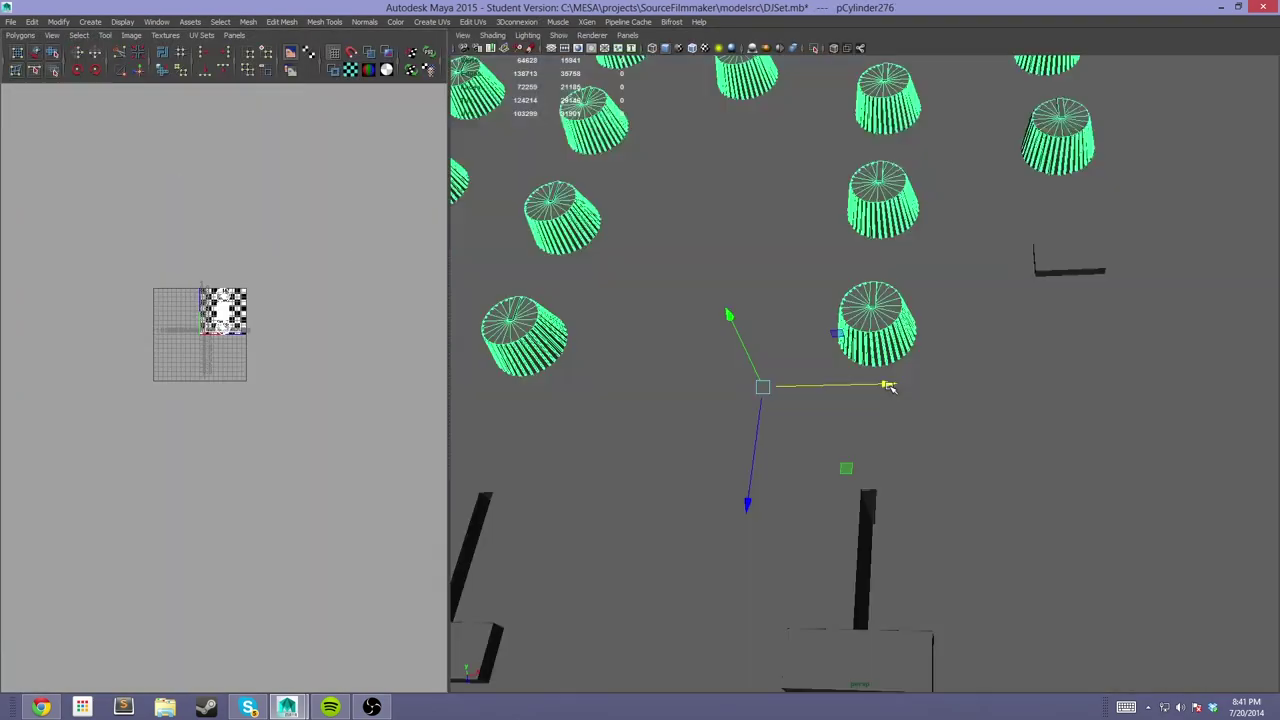
mouse_move(800, 350)
alt+mouse_down()
mouse_move(700, 400)
mouse_move(850, 420)
alt+mouse_up()
right_drag(858, 404, 845, 440)
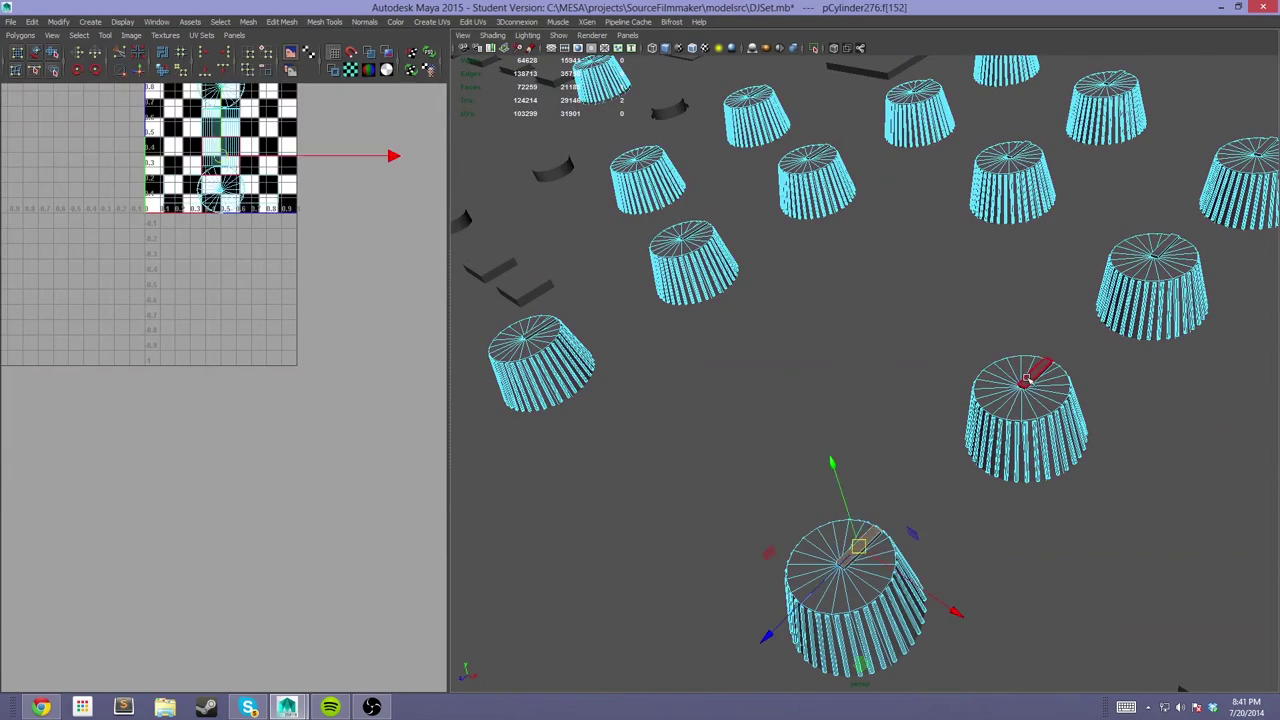
mouse_move(845, 440)
alt+mouse_down()
mouse_move(891, 314)
mouse_move(714, 403)
alt+mouse_up()
right_drag(714, 403, 714, 430)
alt+drag(714, 430, 1000, 300)
Select the top faces of the knob caps for mapping
click(1072, 257)
mouse_move(1072, 257)
alt+mouse_down()
mouse_move(729, 277)
mouse_move(757, 329)
mouse_move(600, 360)
alt+mouse_up()
click(487, 379)
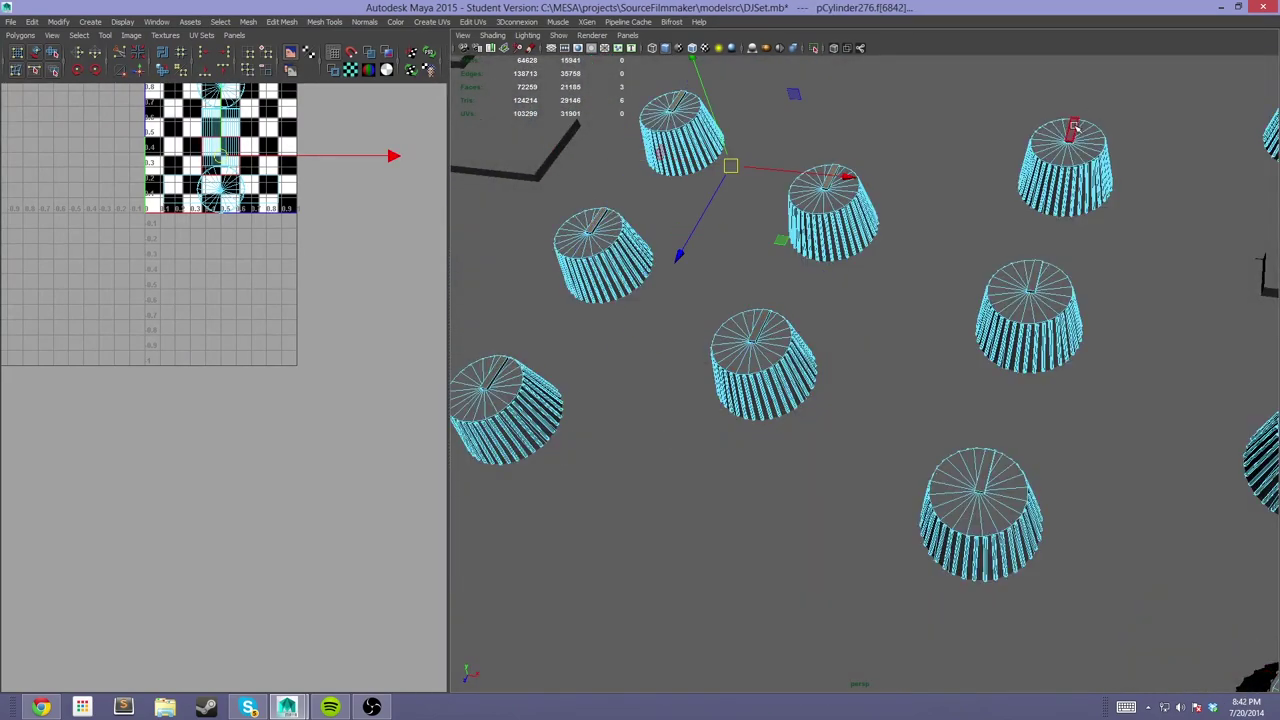
alt+drag(1075, 127, 673, 388)
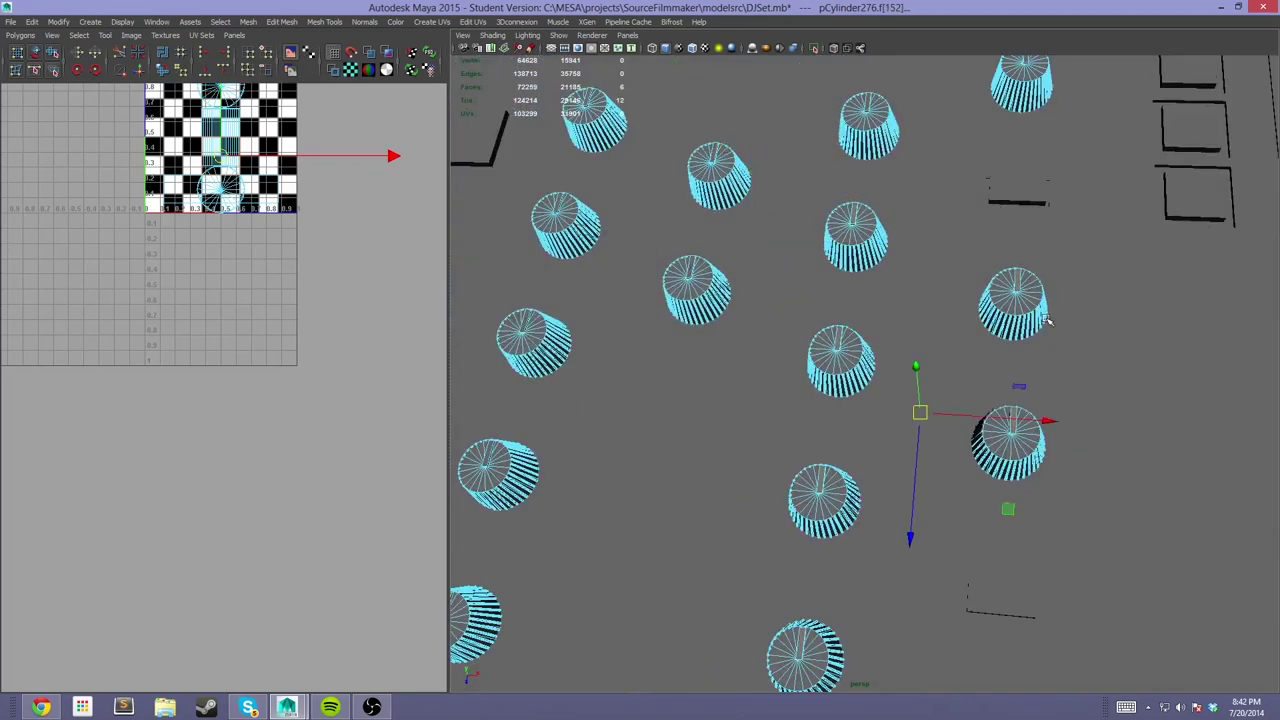
alt+drag(524, 322, 540, 390)
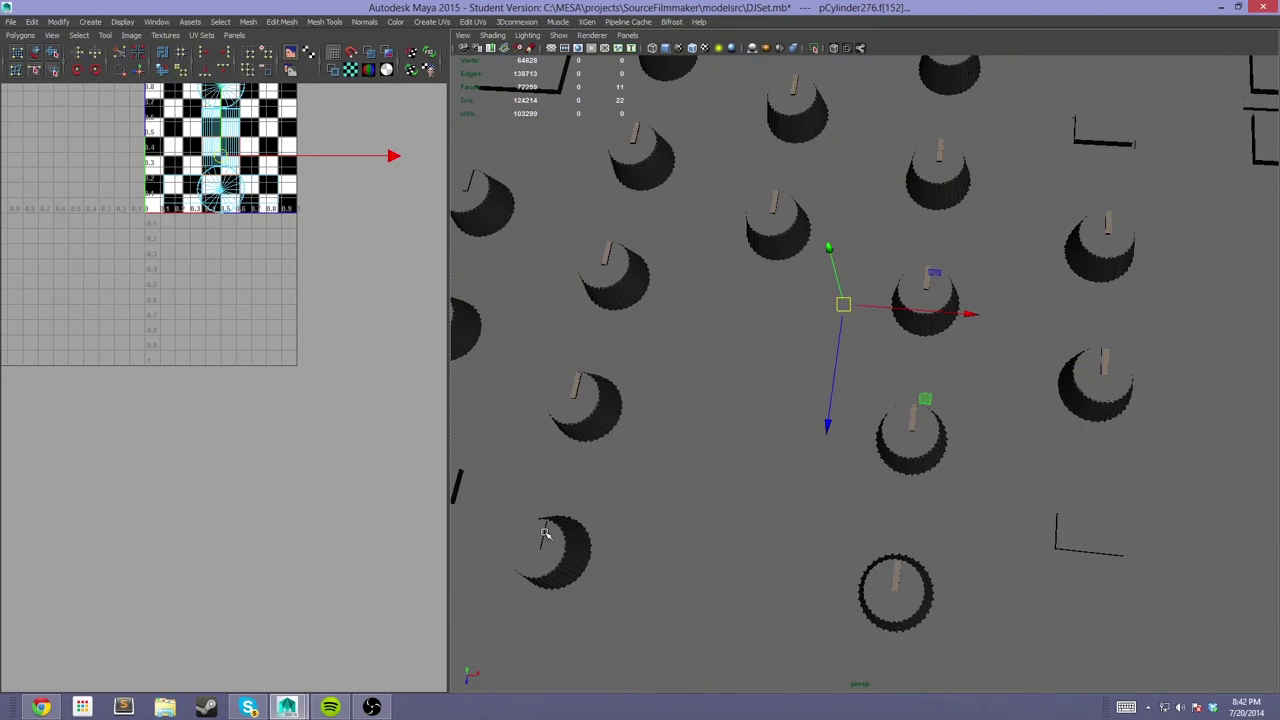
right_drag(540, 390, 545, 395)
alt+drag(545, 395, 895, 290)
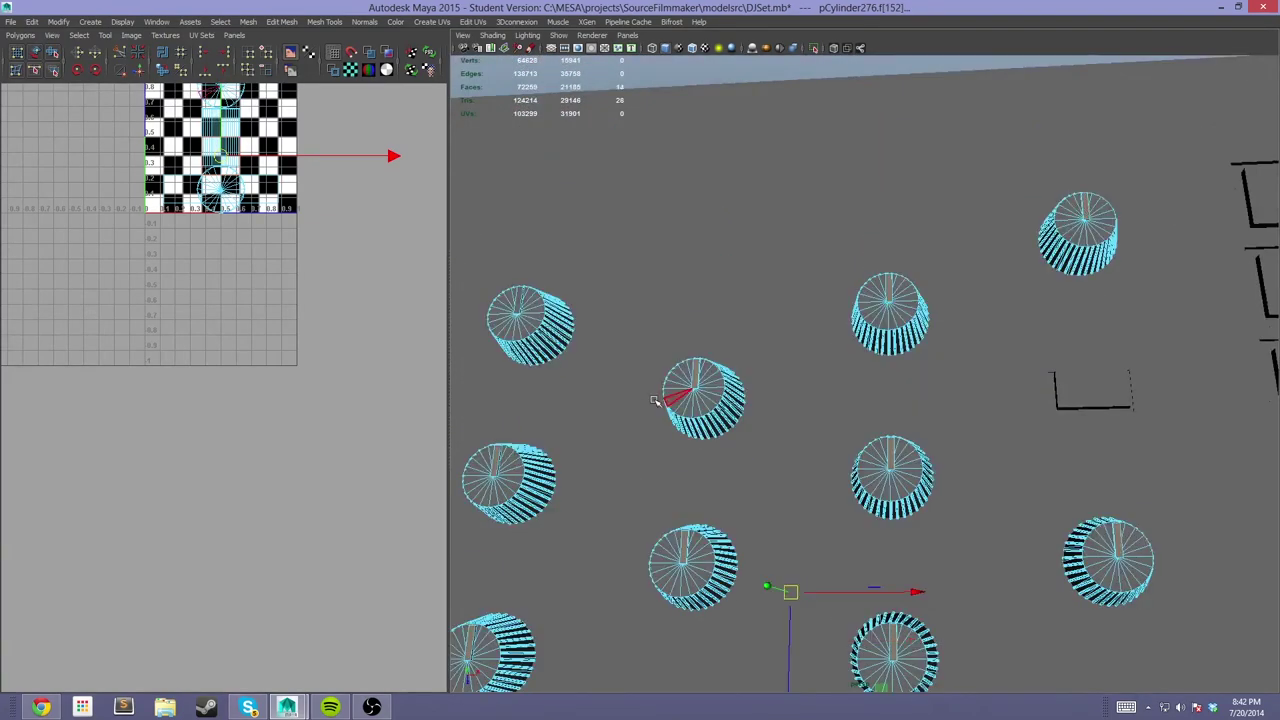
mouse_move(655, 400)
alt+mouse_down()
mouse_move(736, 368)
mouse_move(843, 491)
mouse_move(577, 371)
mouse_move(640, 300)
alt+mouse_up()
right_click(736, 368)
click(472, 21)
Apply a bounding-box Y-axis planar projection to the knob faces and frame the new UVs
click(550, 110)
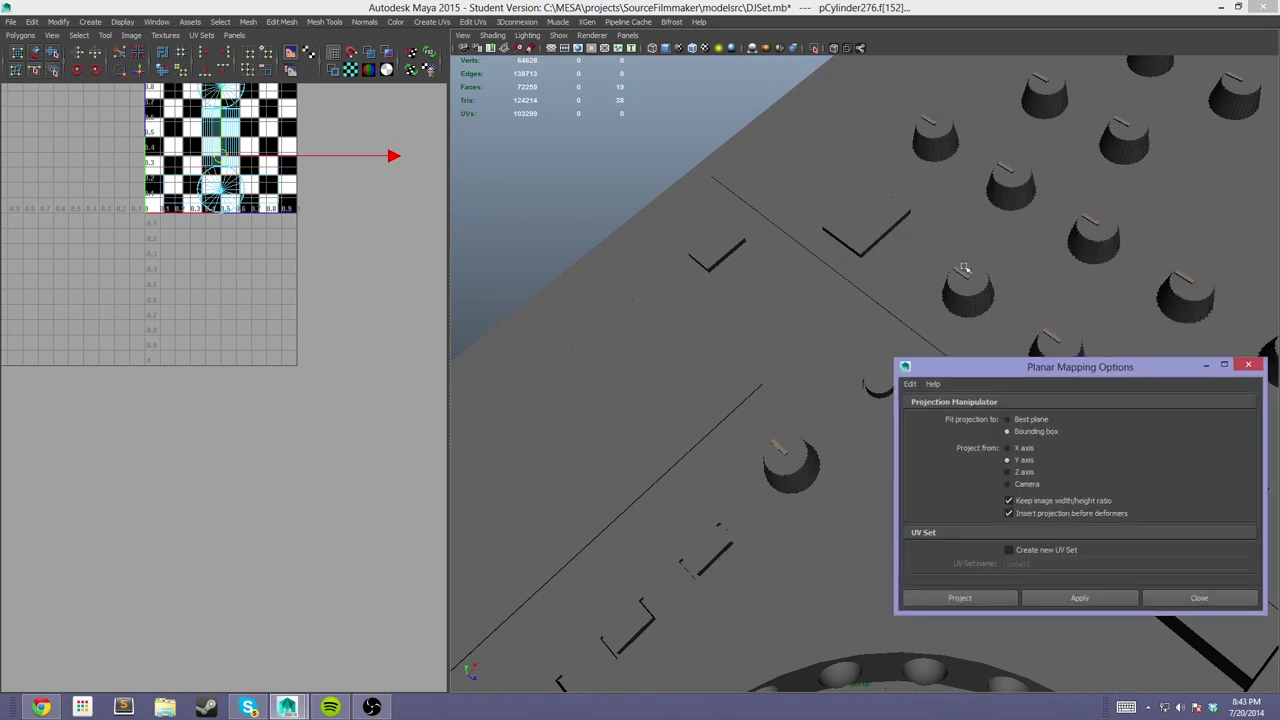
click(1079, 598)
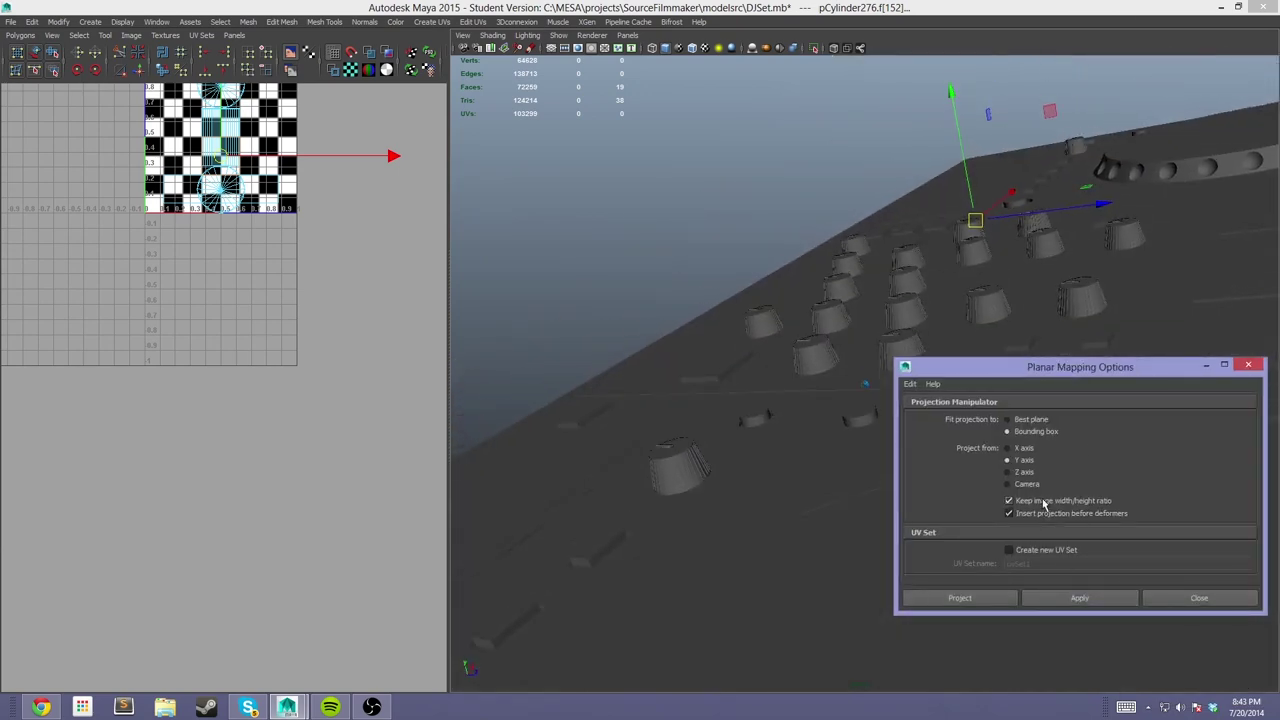
alt+drag(714, 485, 220, 225)
alt+middle_drag(220, 225, 246, 527)
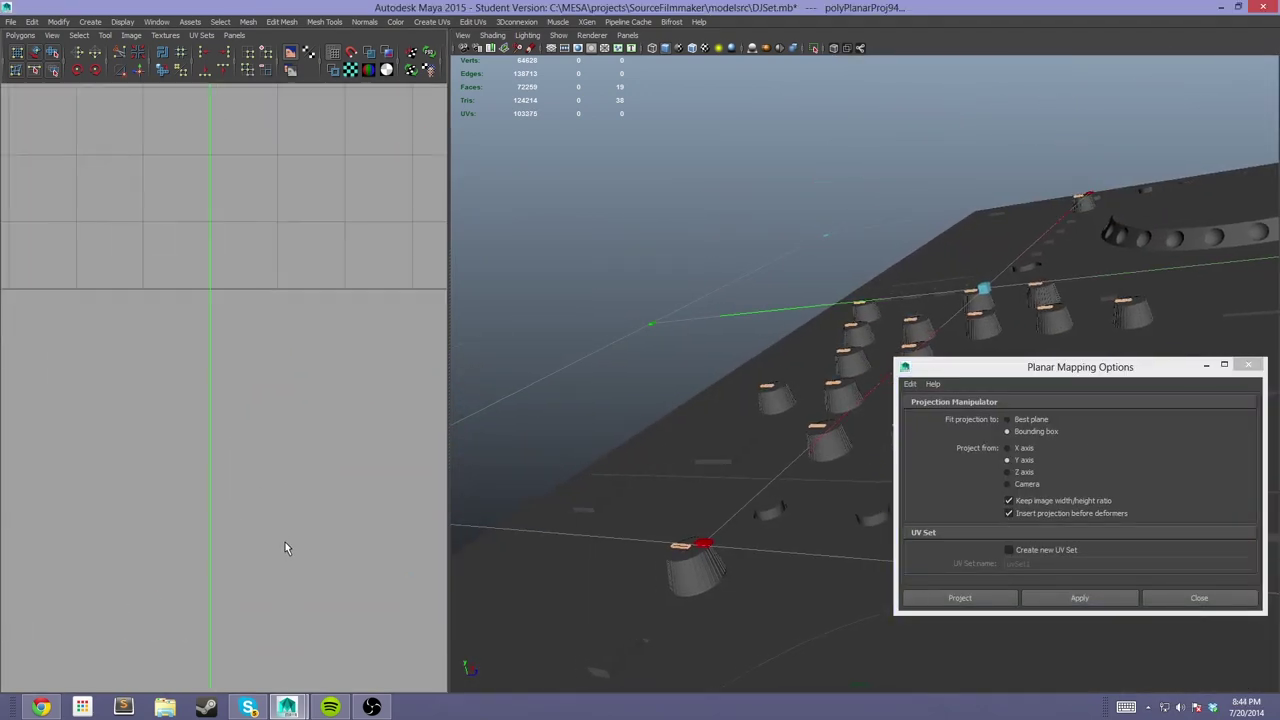
alt+right_drag(254, 531, 200, 423)
alt+middle_drag(200, 423, 197, 350)
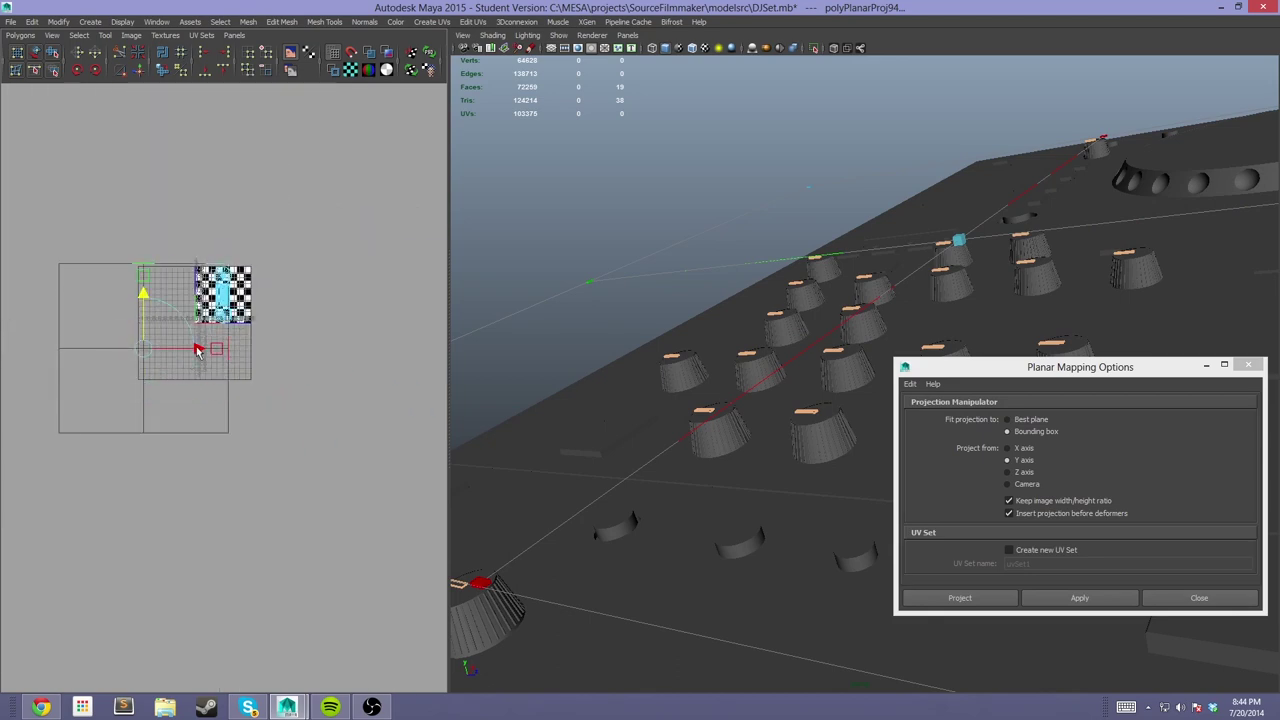
click(1199, 598)
Select the wedge faces on top of the first knob caps
click(762, 395)
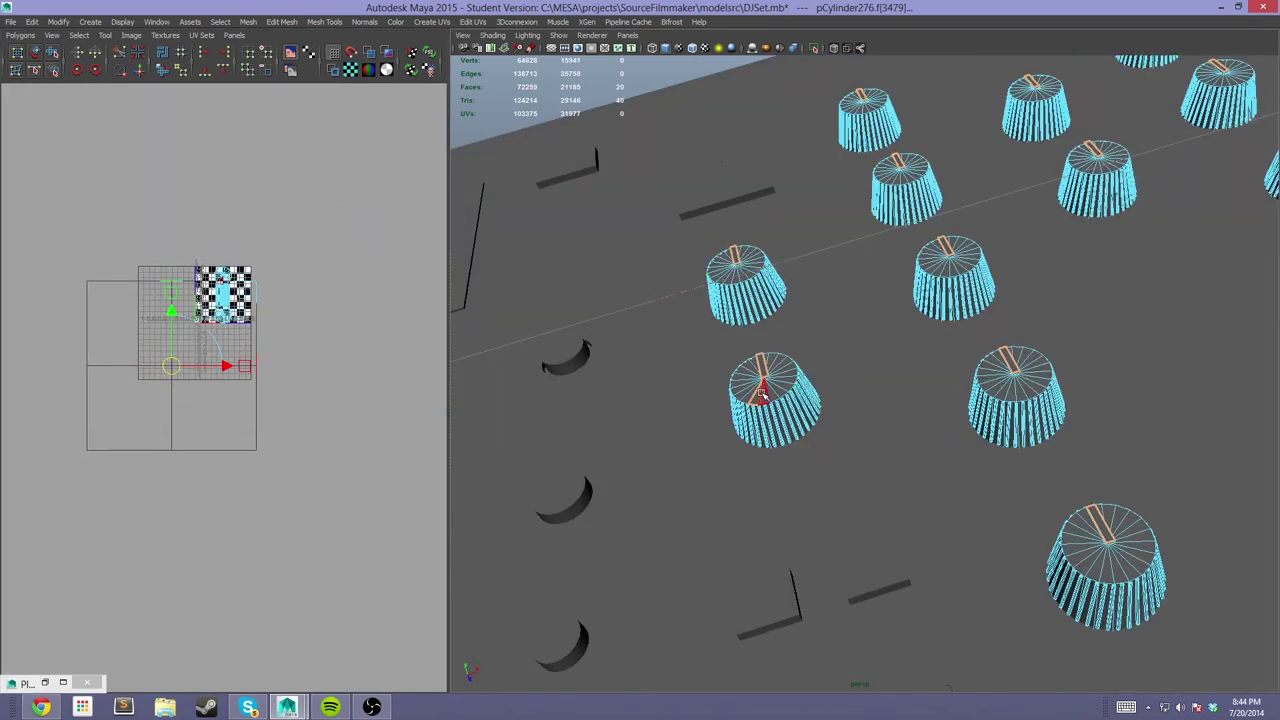
right_drag(775, 388, 772, 392)
alt+drag(772, 392, 617, 620)
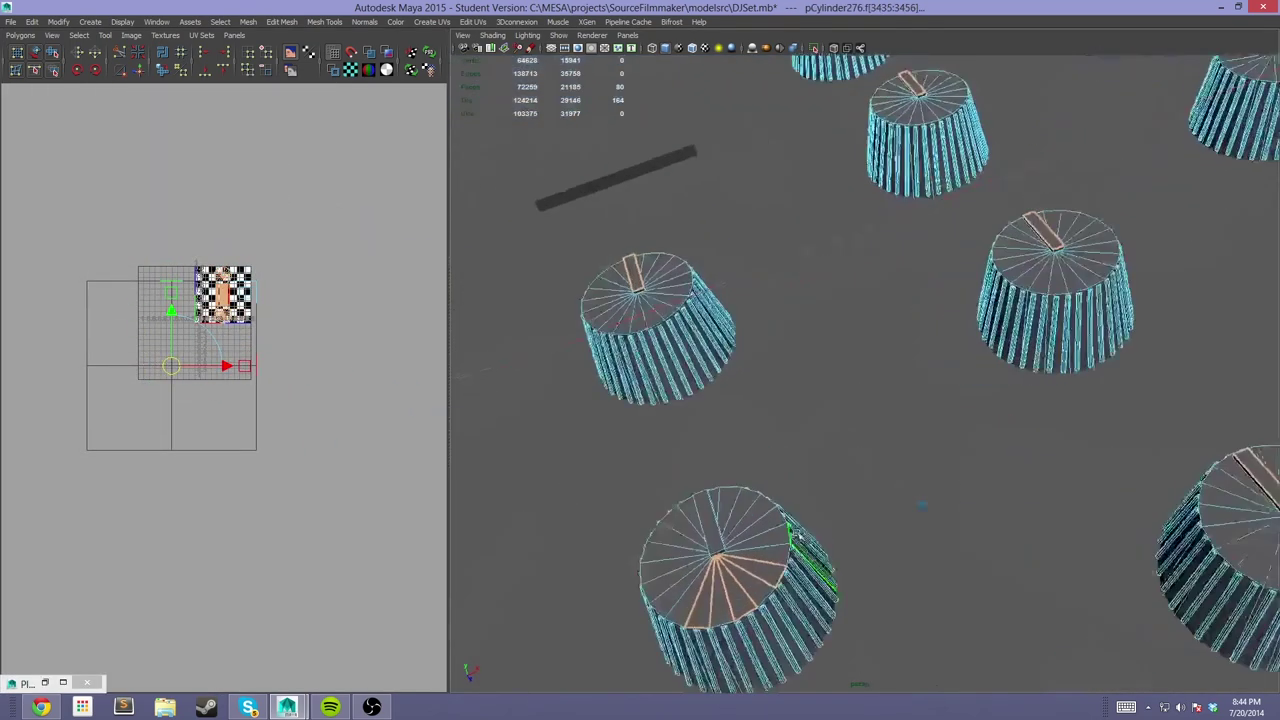
click(617, 620)
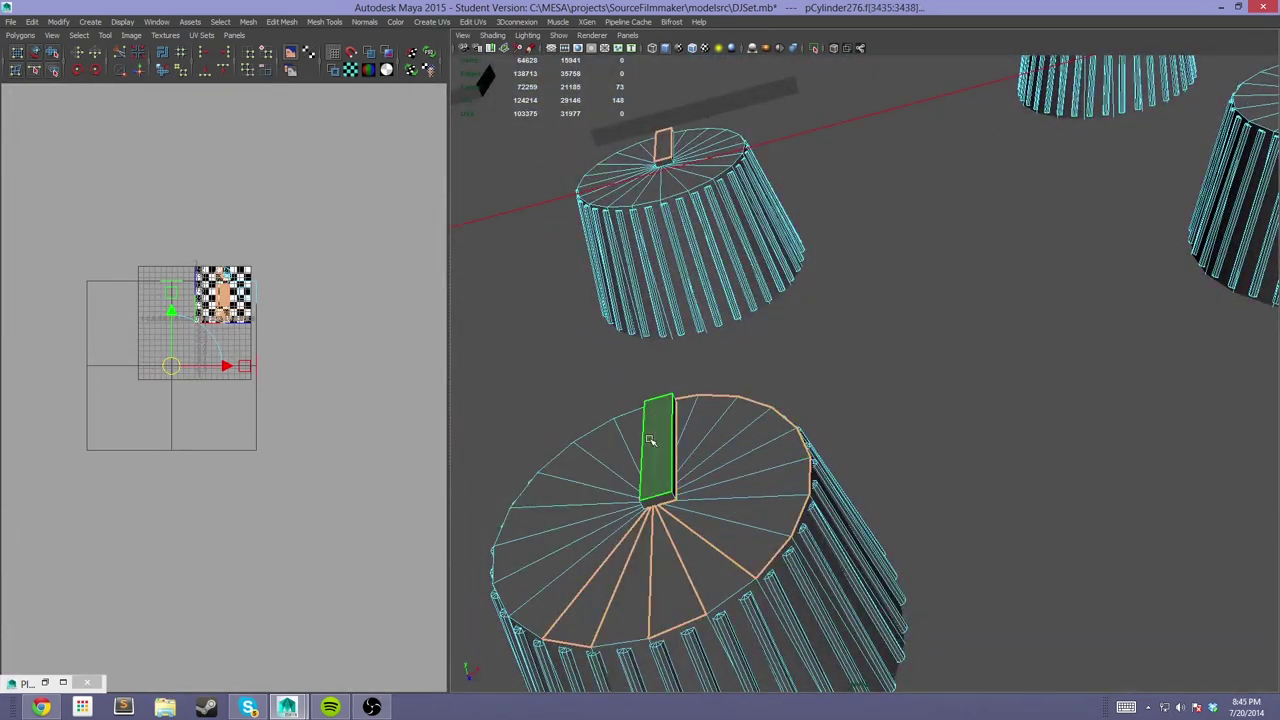
click(738, 435)
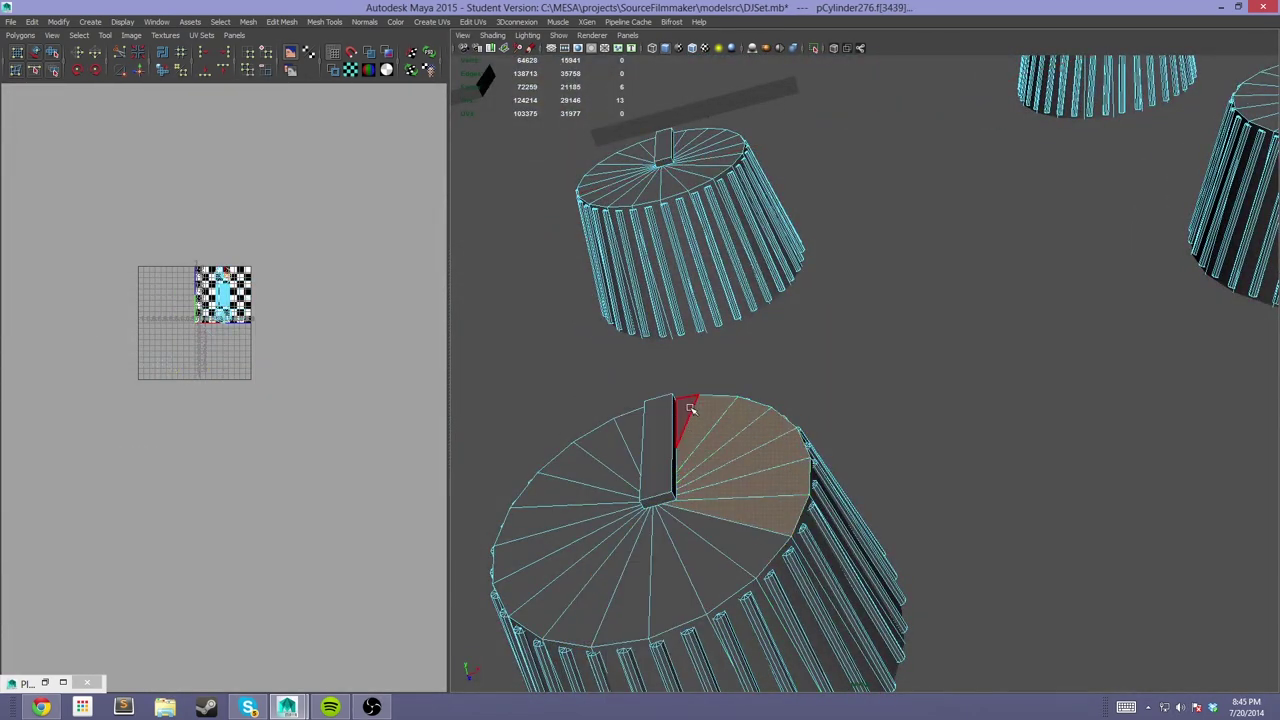
mouse_move(690, 408)
mouse_down()
mouse_move(606, 543)
mouse_move(600, 471)
mouse_move(878, 428)
mouse_move(817, 389)
mouse_move(835, 470)
mouse_up()
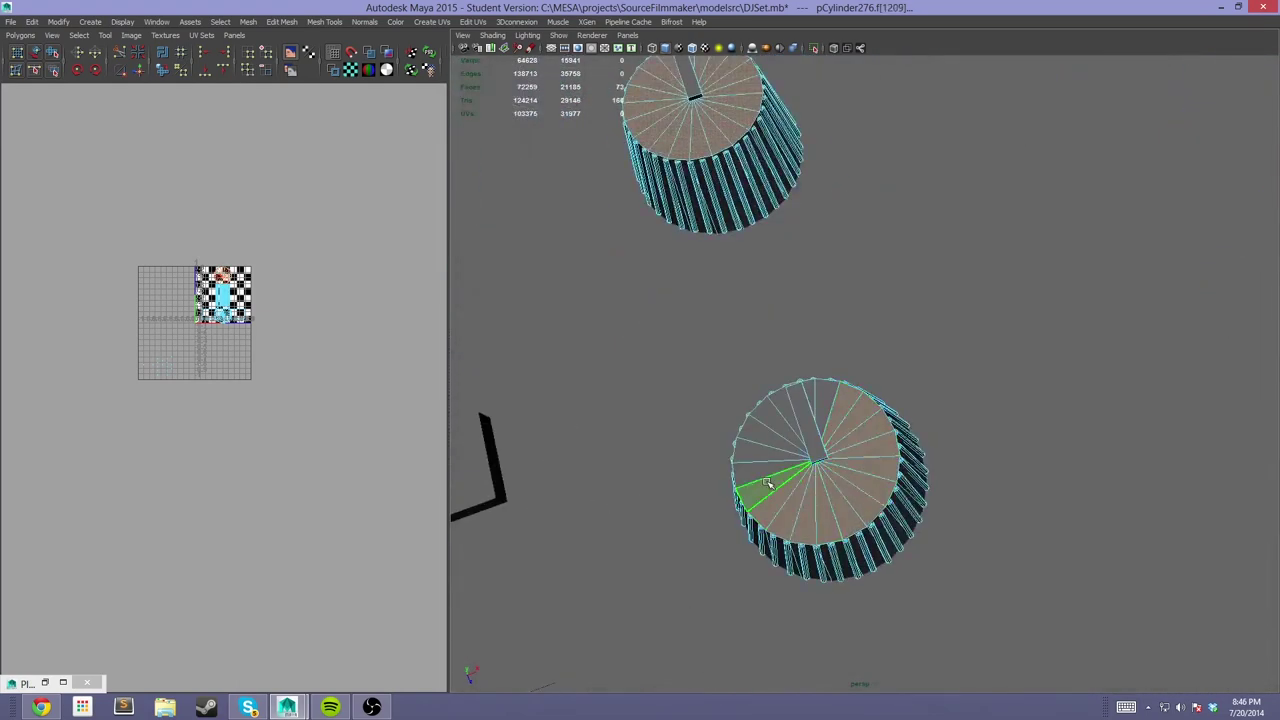
scroll(810, 350, down, 5)
key(f)
drag(780, 305, 782, 400)
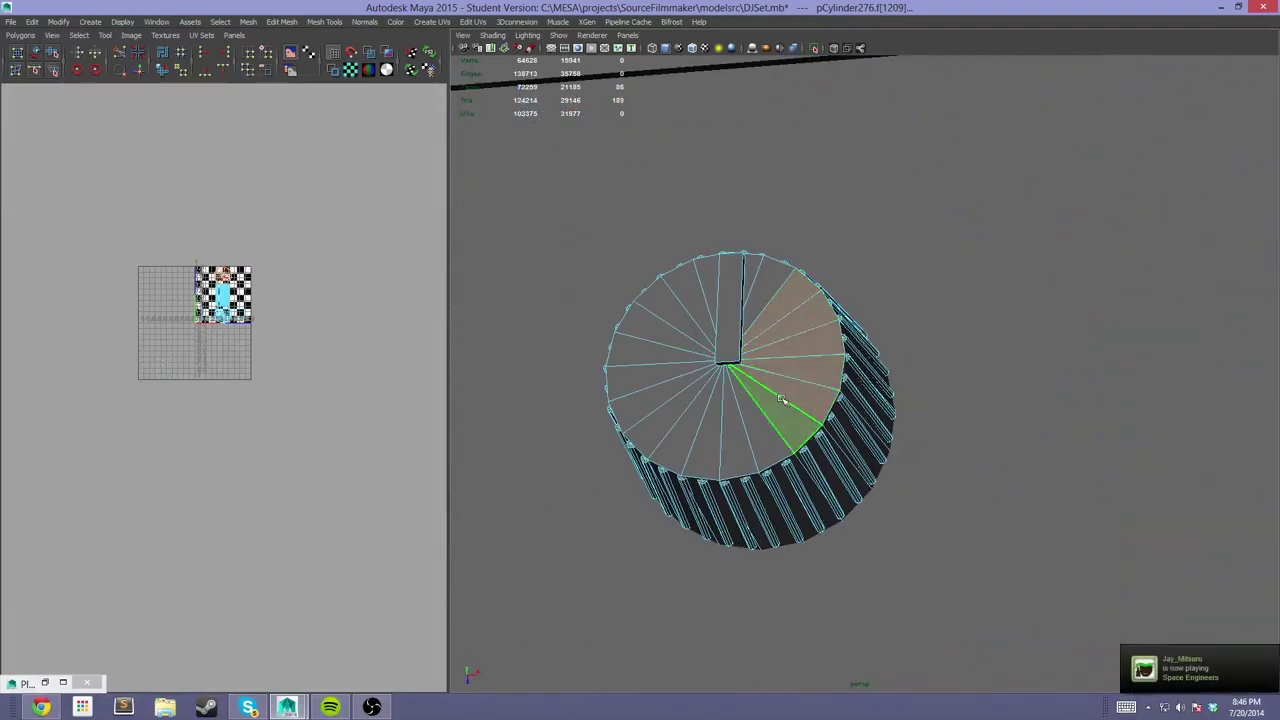
mouse_move(660, 398)
mouse_down()
mouse_move(757, 290)
mouse_move(814, 323)
mouse_move(740, 380)
mouse_up()
key(f)
scroll(826, 306, down, 5)
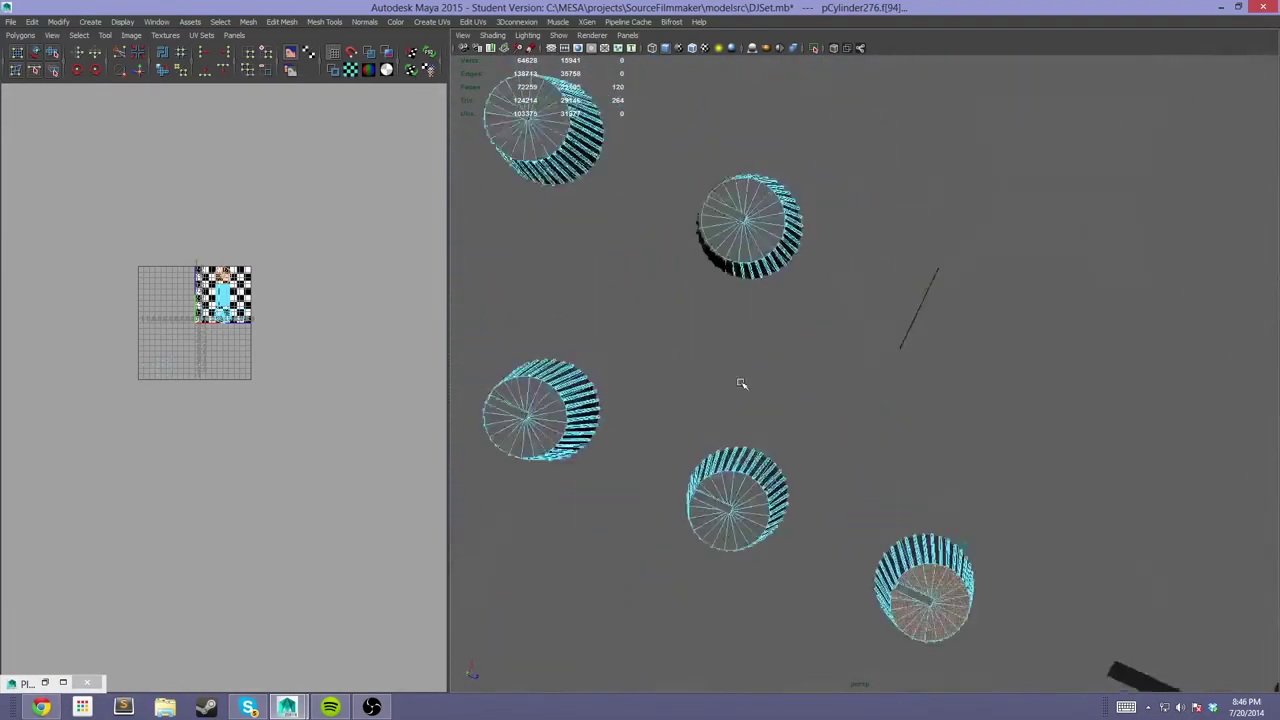
scroll(760, 531, up, 5)
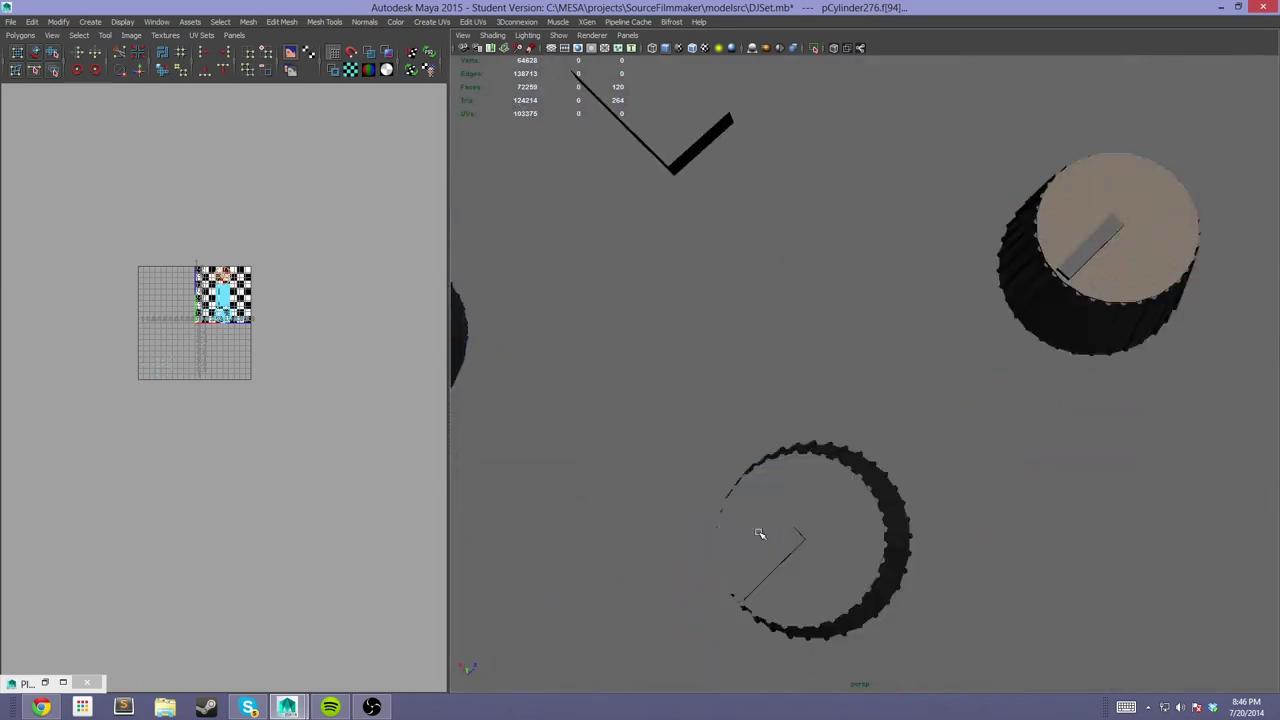
Add the top cap faces of the next knobs to the selection, knob by knob
shift+click(737, 585)
alt+drag(737, 585, 784, 502)
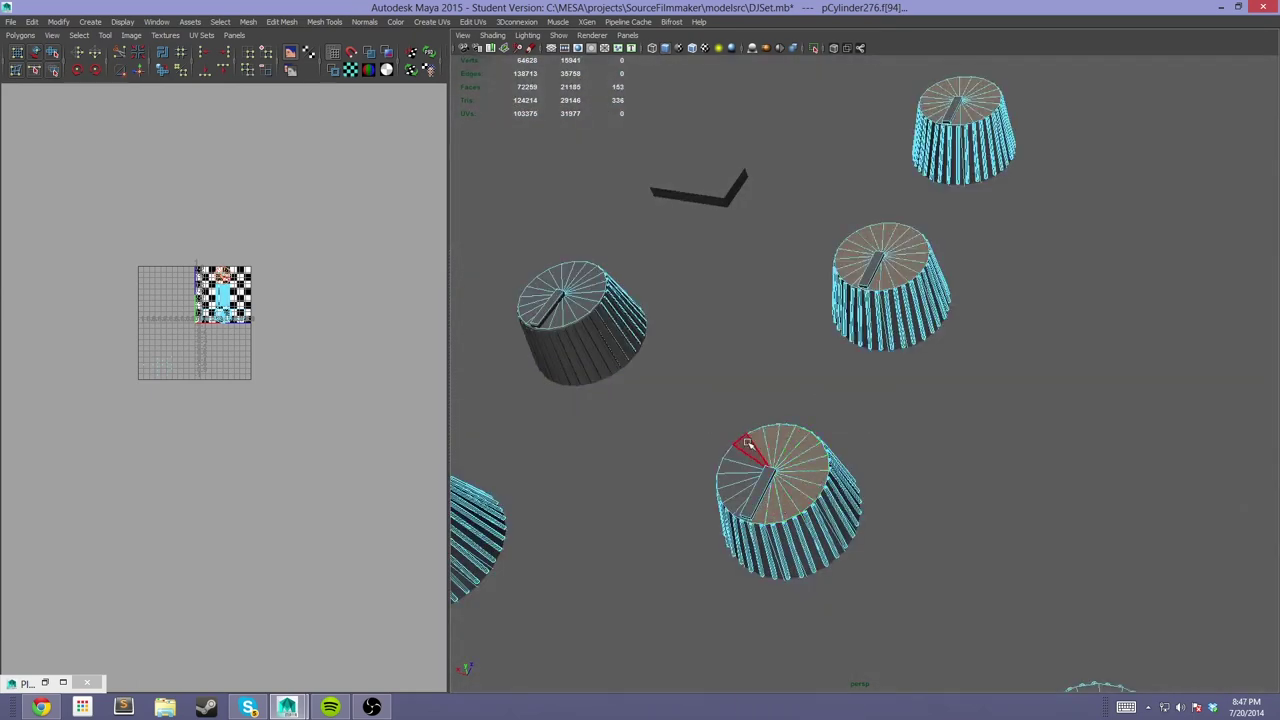
alt+drag(690, 449, 900, 420)
right_drag(900, 420, 944, 625)
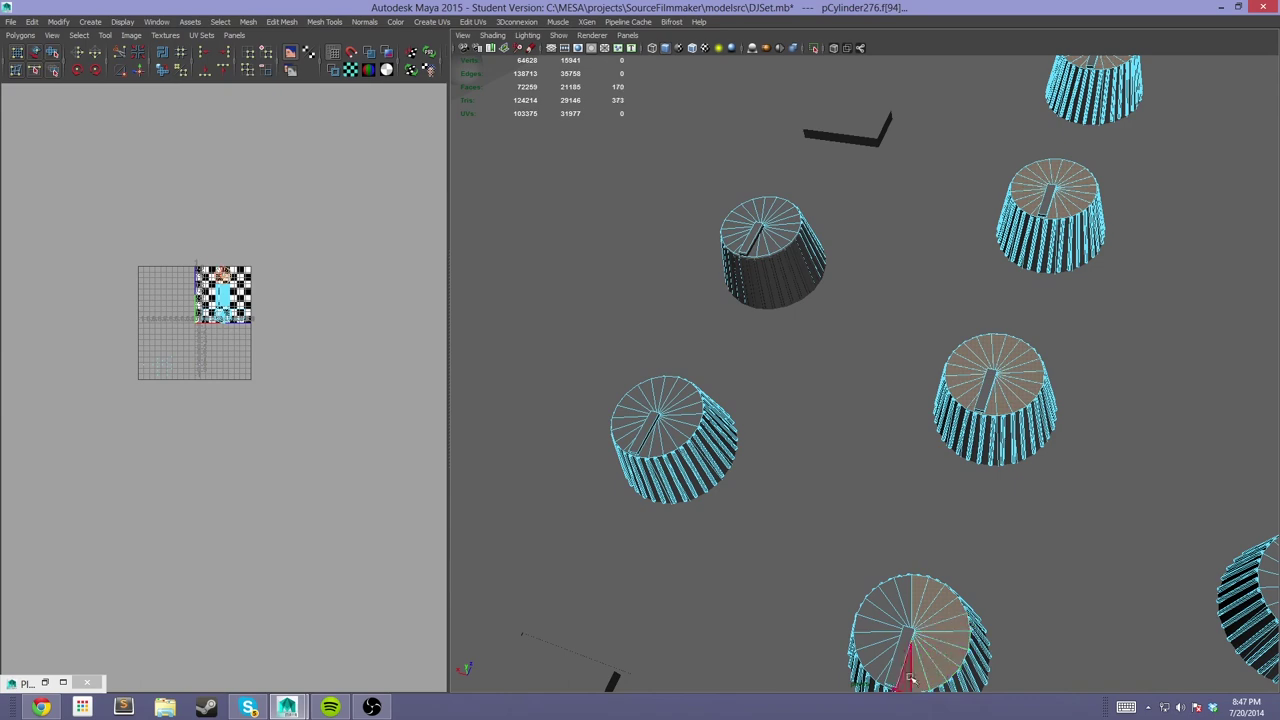
shift+click(895, 598)
alt+drag(895, 598, 857, 591)
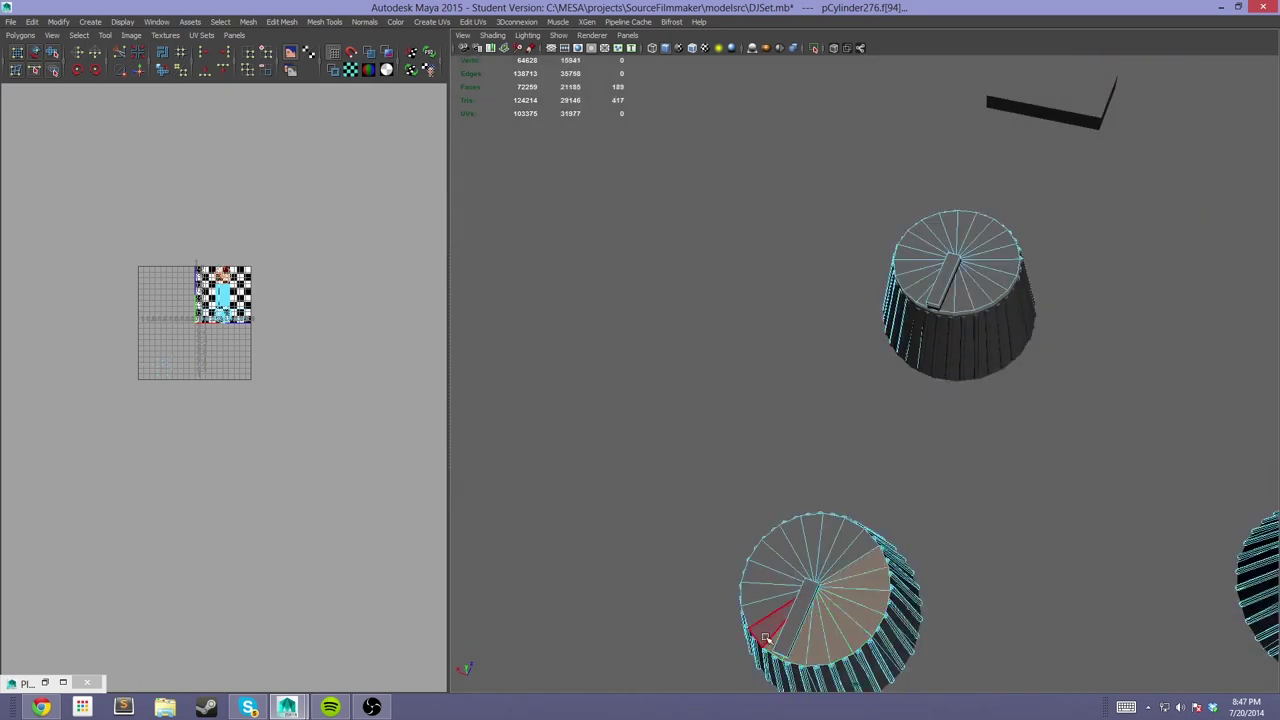
shift+click(837, 541)
alt+drag(837, 541, 859, 488)
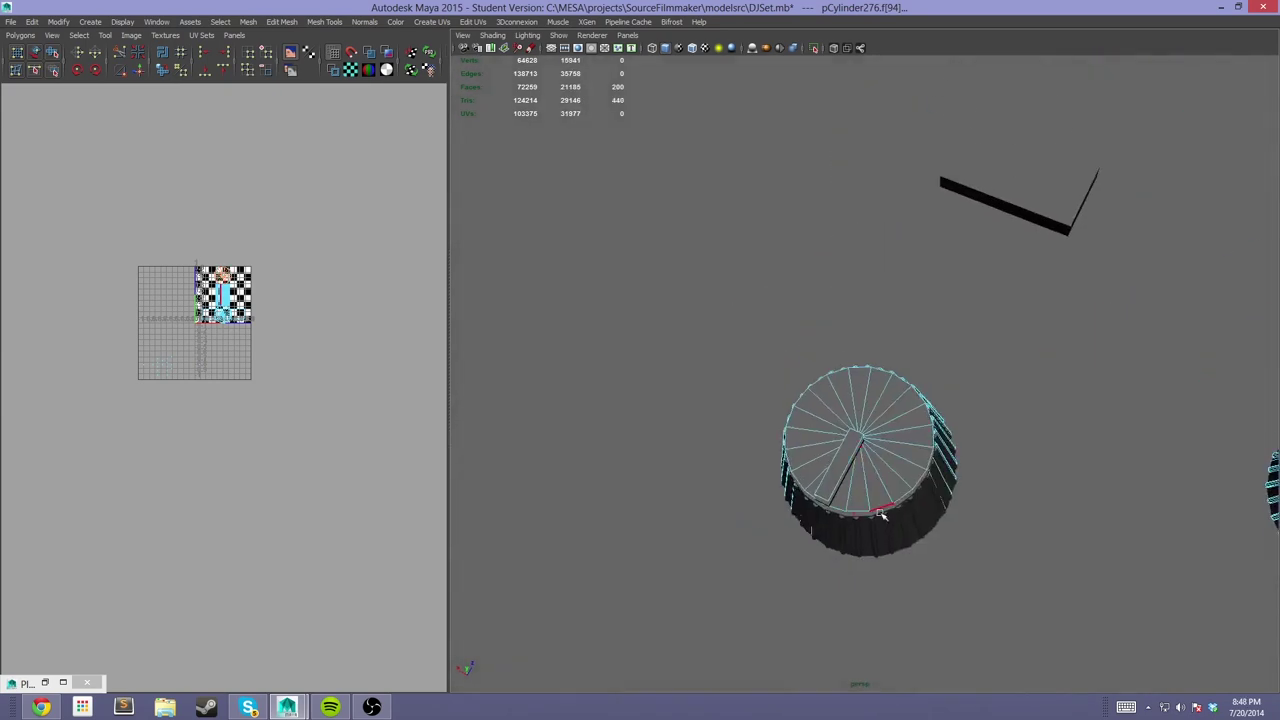
shift+click(801, 486)
mouse_move(801, 486)
alt+mouse_down()
mouse_move(846, 443)
mouse_move(889, 323)
mouse_move(826, 432)
alt+mouse_up()
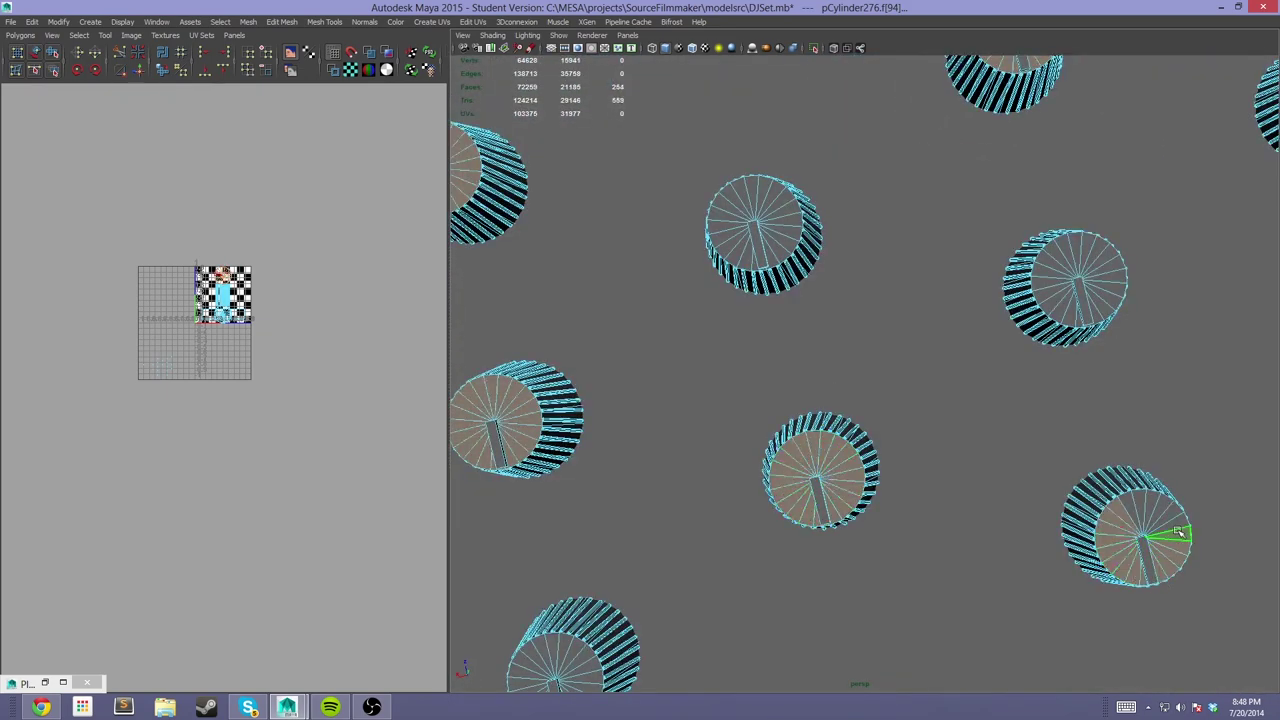
shift+click(1140, 503)
mouse_move(1140, 503)
alt+mouse_down()
mouse_move(731, 586)
mouse_move(940, 527)
mouse_move(852, 445)
alt+mouse_up()
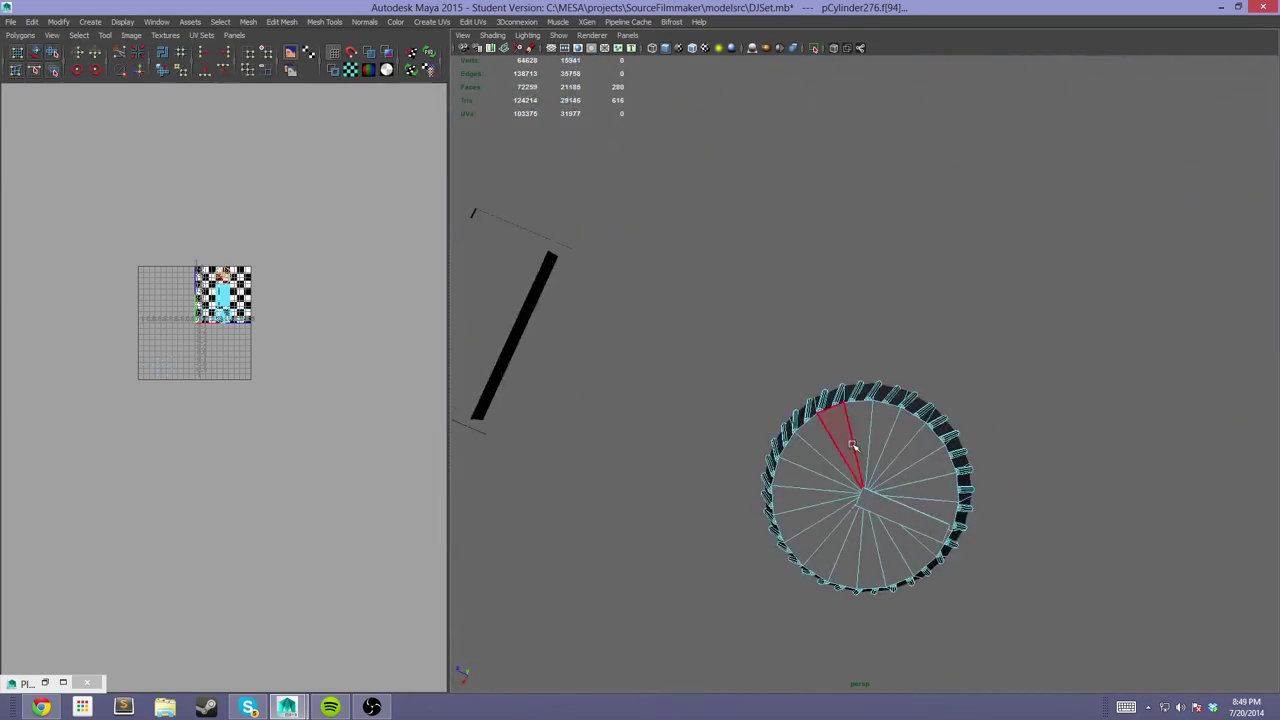
shift+click(849, 549)
mouse_move(849, 549)
alt+mouse_down()
mouse_move(709, 309)
mouse_move(674, 309)
mouse_move(674, 437)
mouse_move(790, 483)
mouse_move(807, 362)
alt+mouse_up()
Add the remaining wedge faces on the knob tops and open the Planar Mapping options
shift+click(752, 467)
shift+click(816, 507)
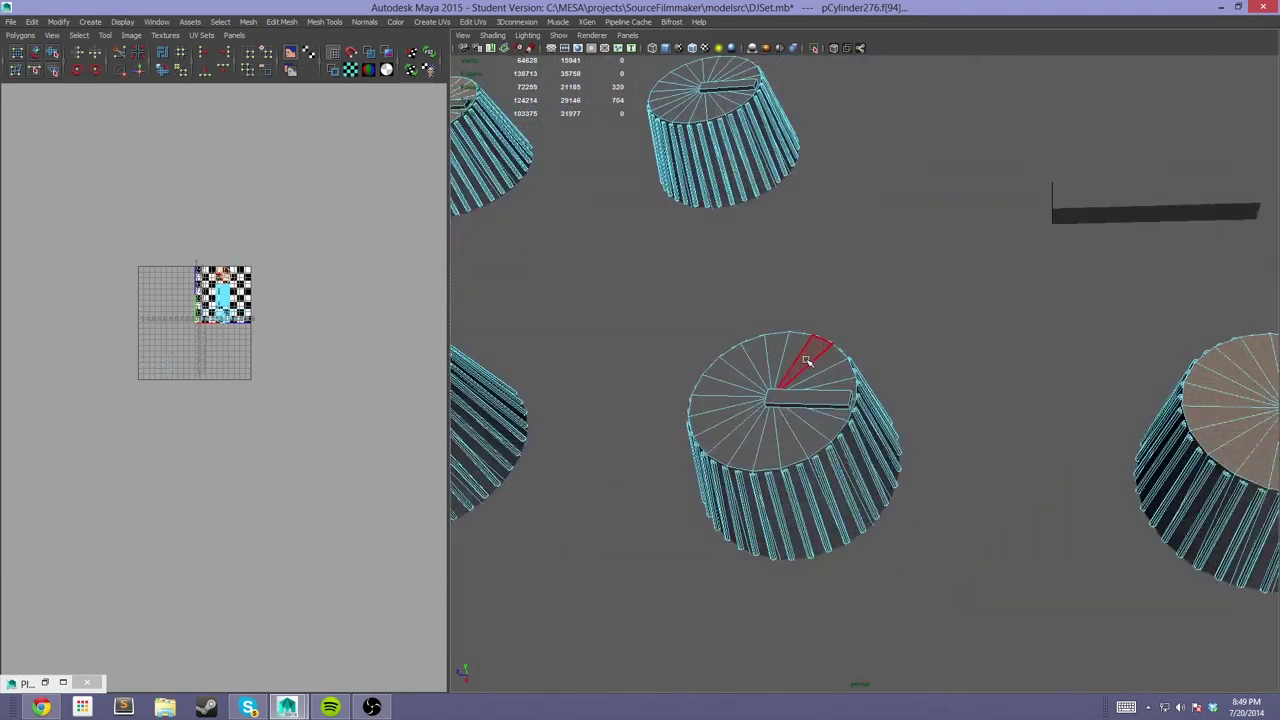
shift+click(739, 434)
scroll(743, 380, down, 5)
scroll(835, 445, up, 5)
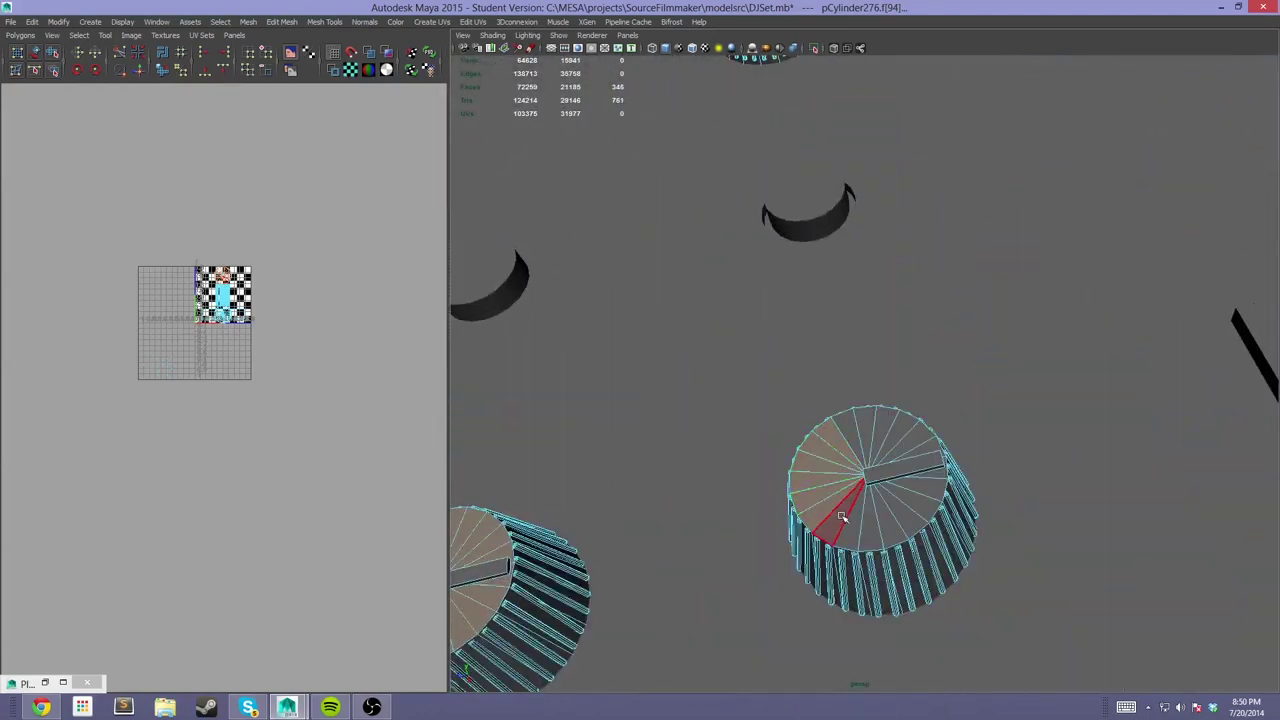
shift+click(858, 416)
scroll(855, 400, down, 5)
scroll(790, 355, up, 5)
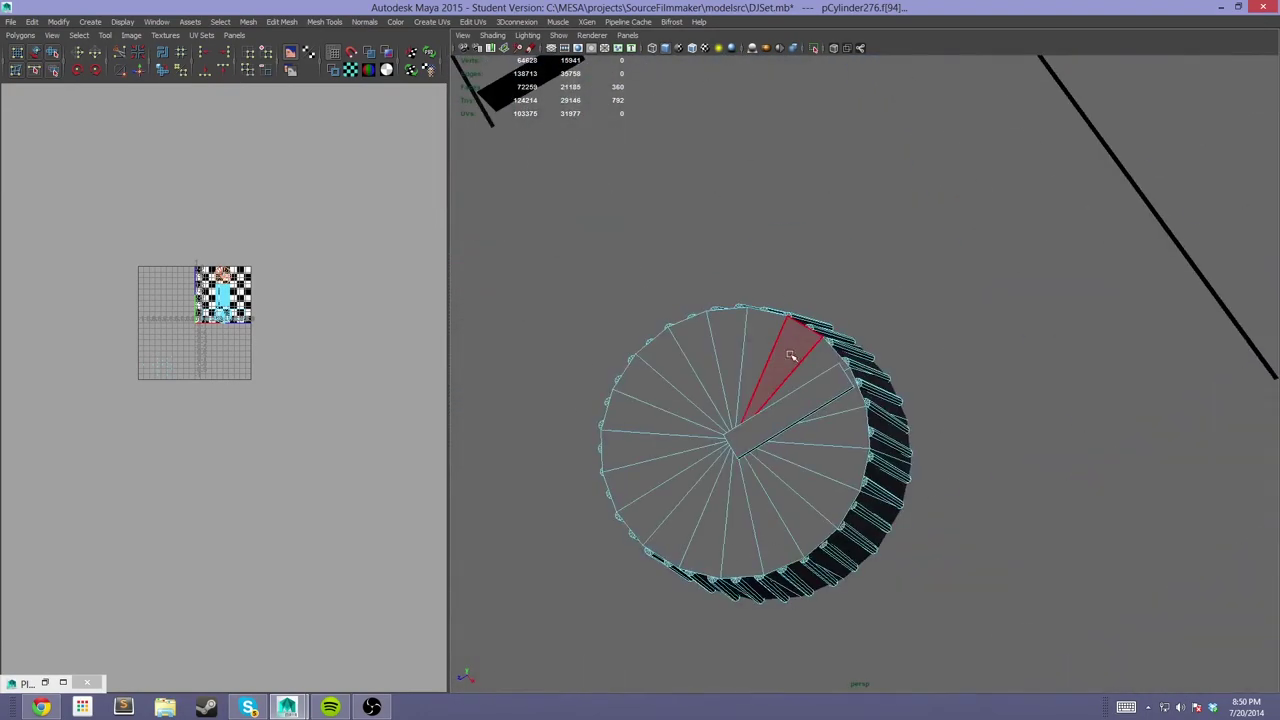
shift+drag(677, 355, 750, 509)
scroll(843, 404, down, 5)
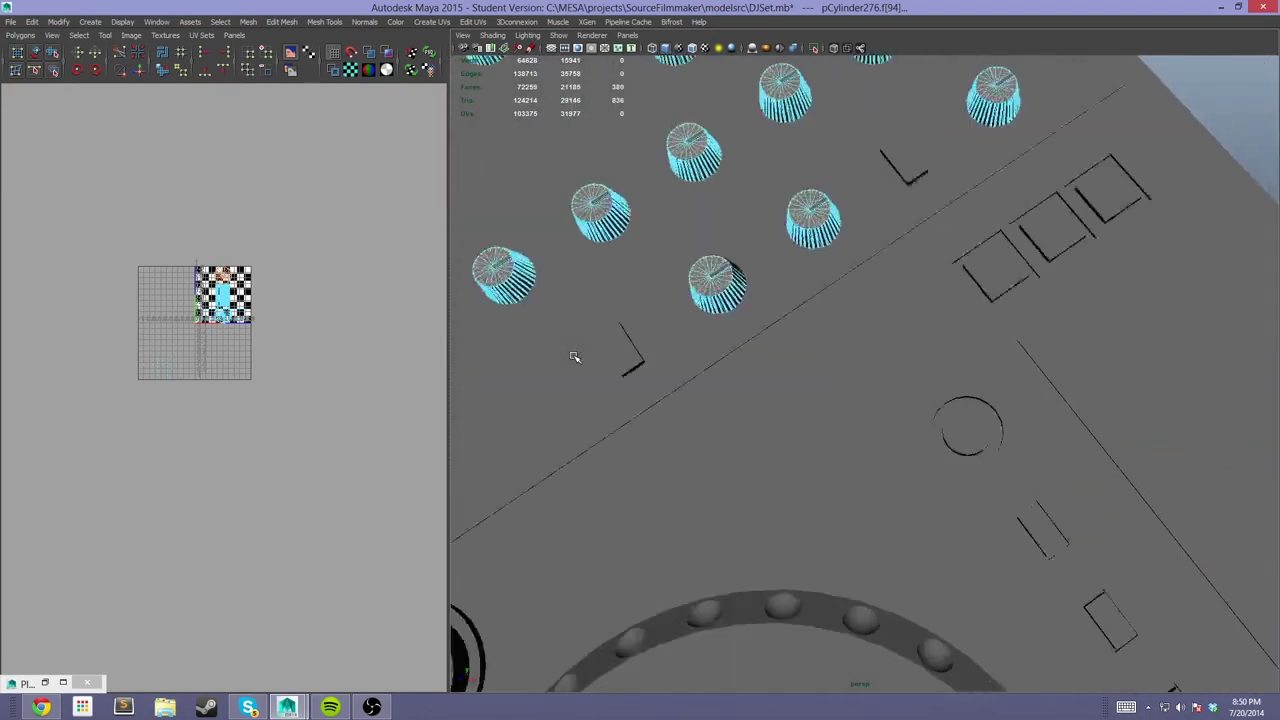
alt+drag(571, 357, 700, 400)
Apply the Y-axis planar projection to the knob tops and orbit around to check it
click(1079, 597)
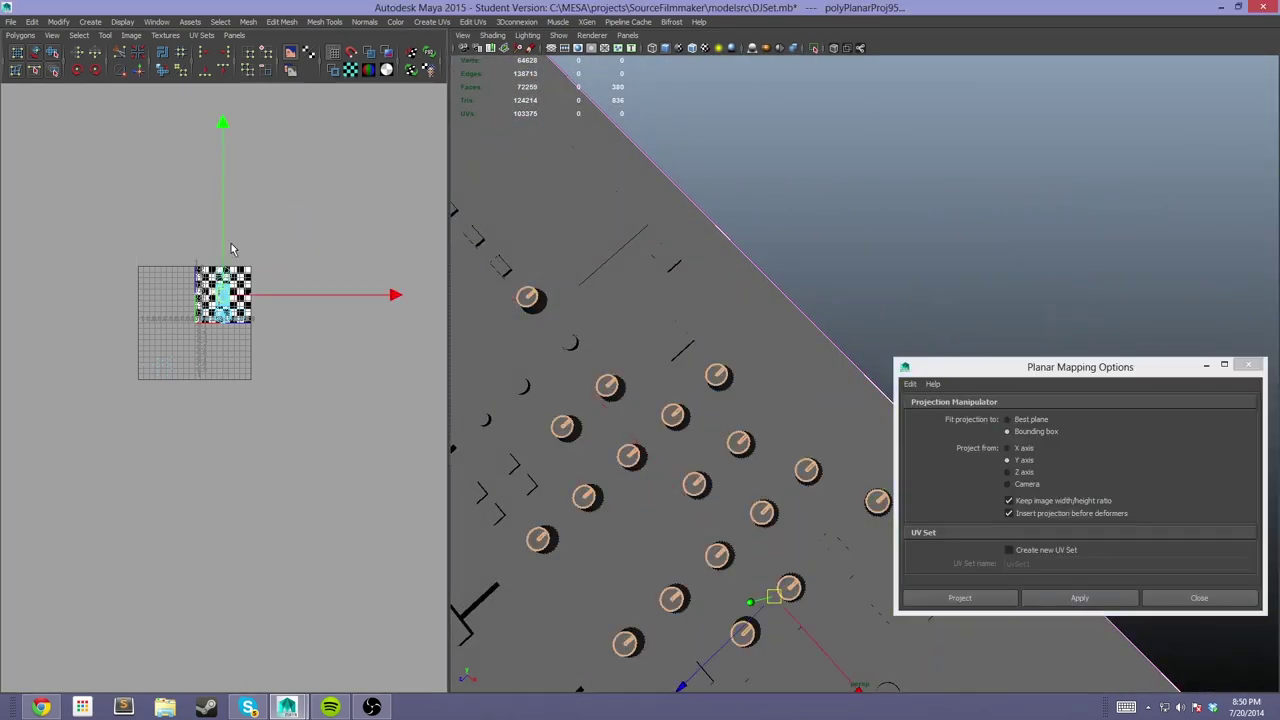
alt+drag(748, 318, 714, 386)
right_drag(714, 386, 700, 400)
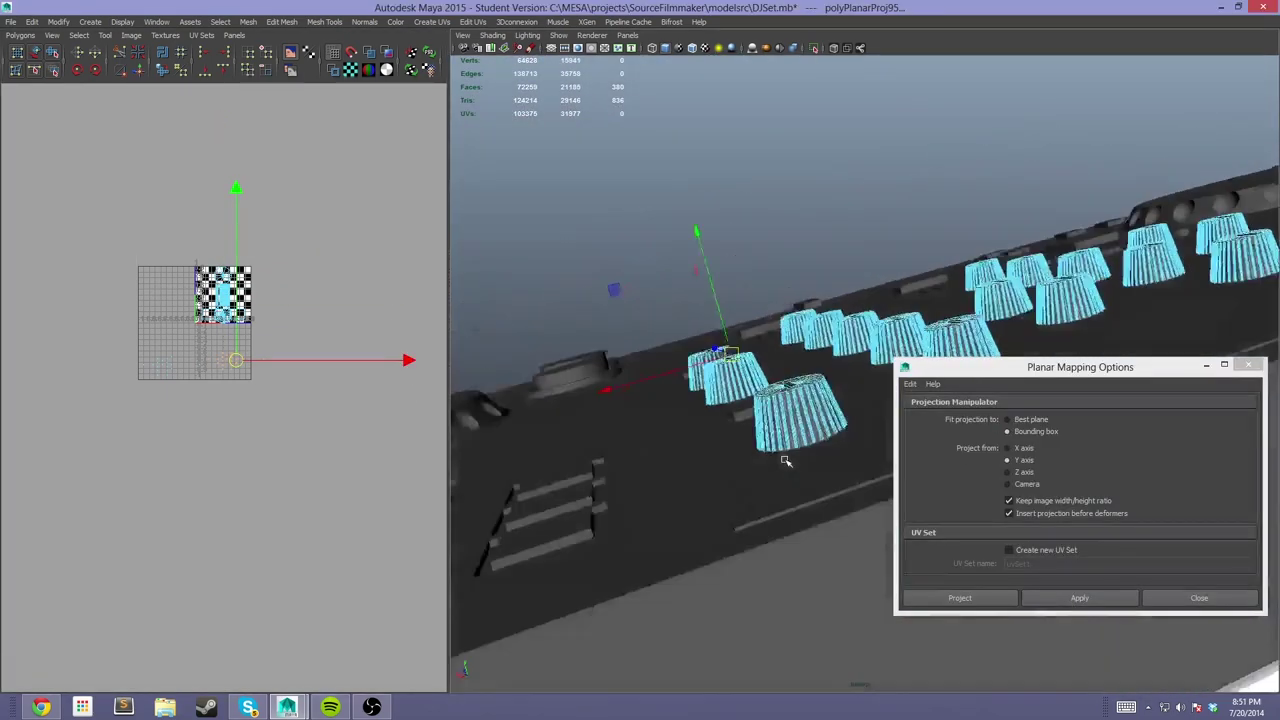
alt+drag(700, 400, 706, 489)
right_drag(706, 489, 857, 456)
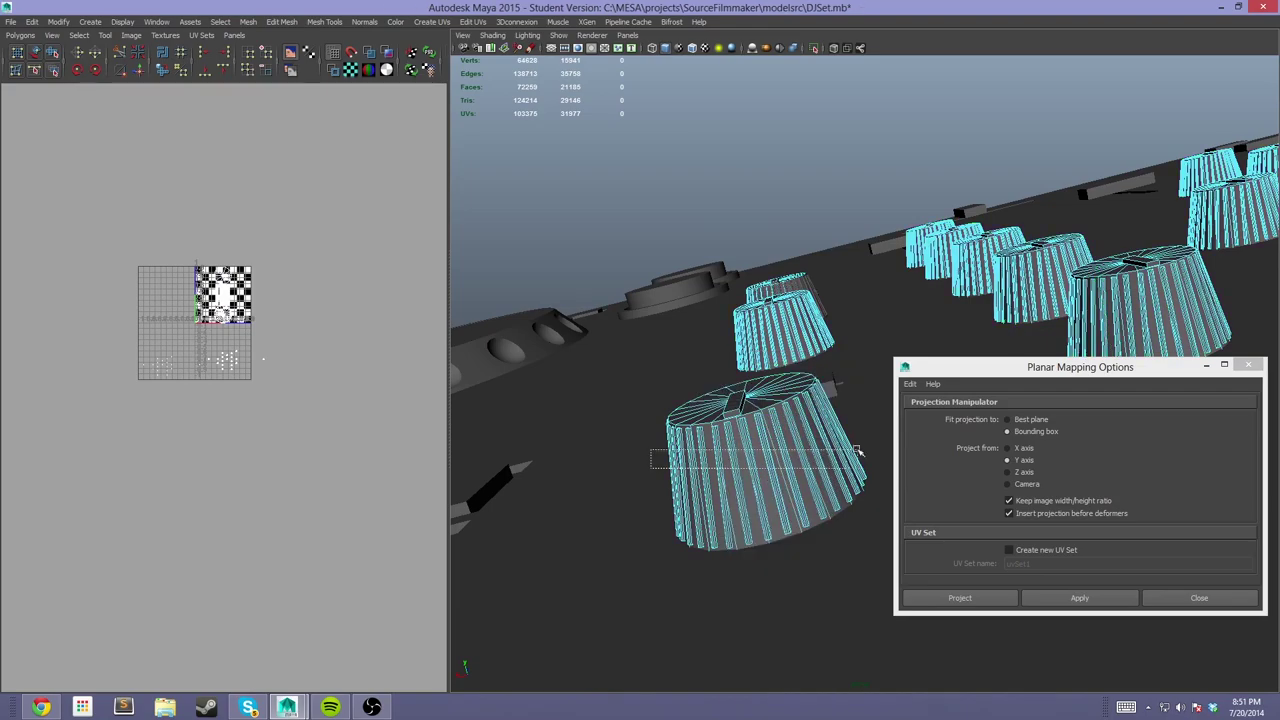
mouse_move(857, 456)
alt+mouse_down()
mouse_move(862, 433)
mouse_move(640, 300)
alt+mouse_up()
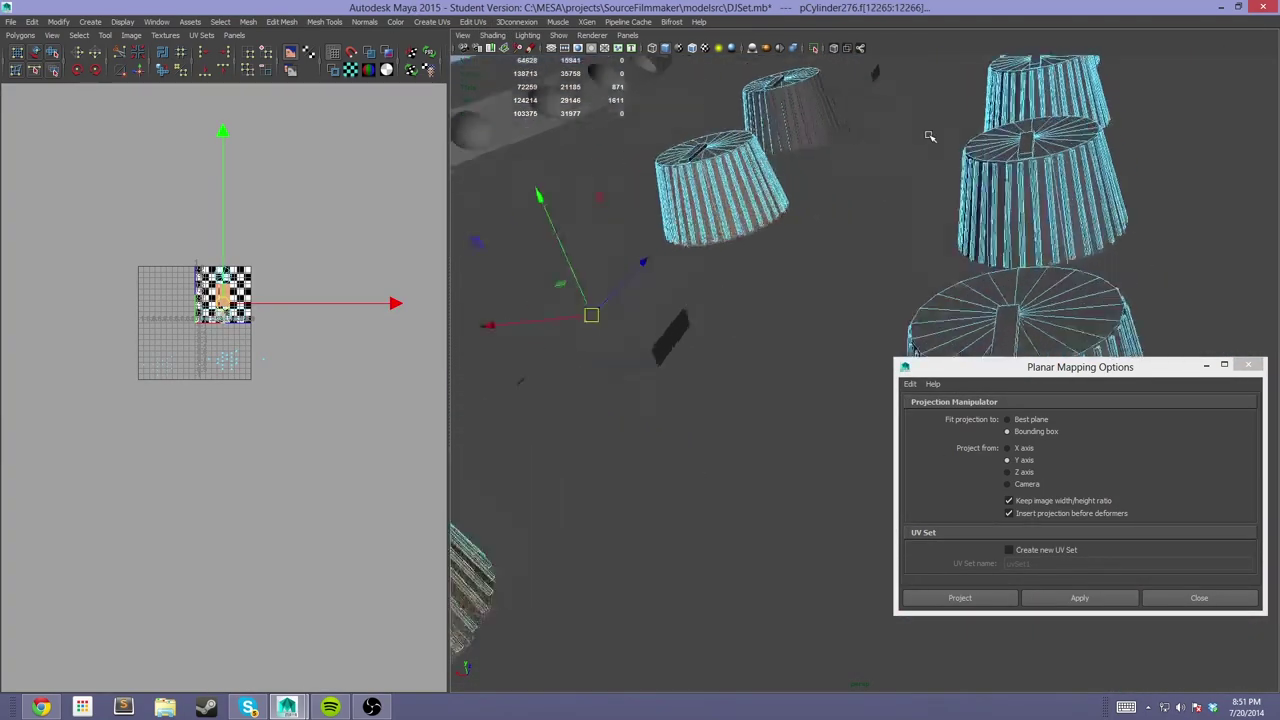
Inspect the knobs from other angles and pick a floor face of the controller body
mouse_move(852, 196)
alt+mouse_down()
mouse_move(765, 235)
mouse_move(620, 200)
alt+mouse_up()
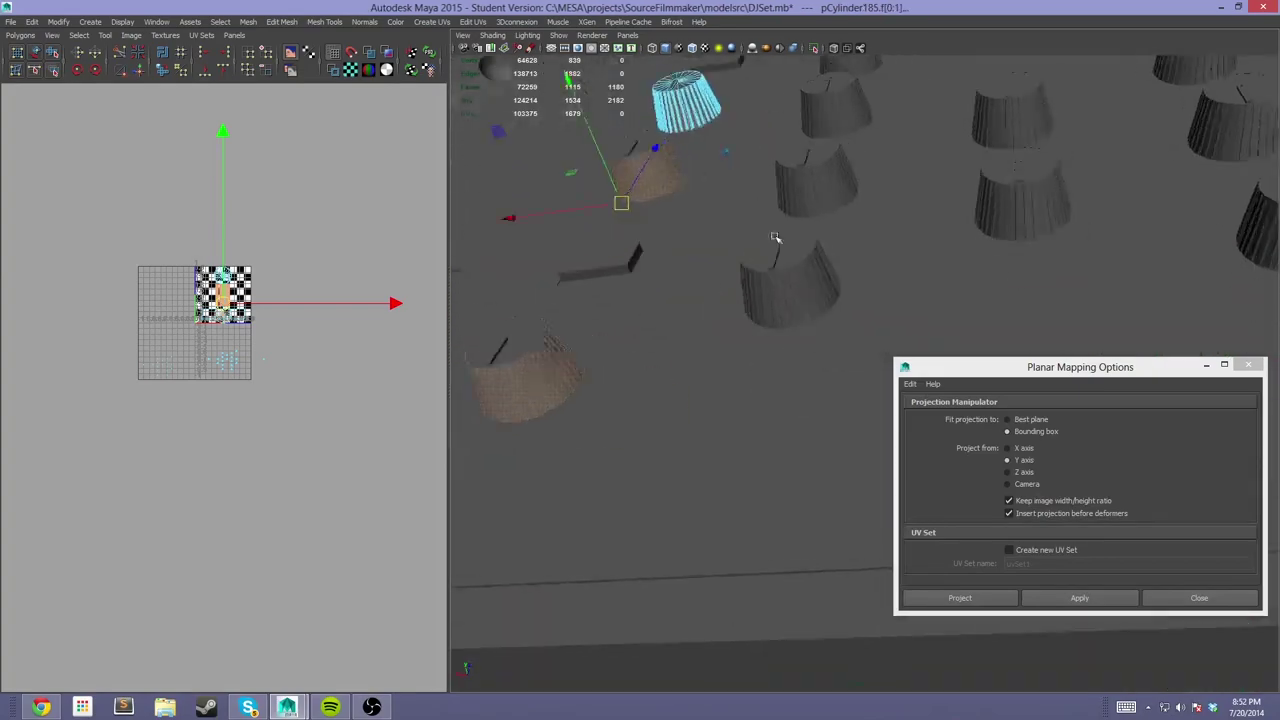
click(851, 234)
alt+drag(851, 234, 705, 192)
right_drag(765, 205, 765, 236)
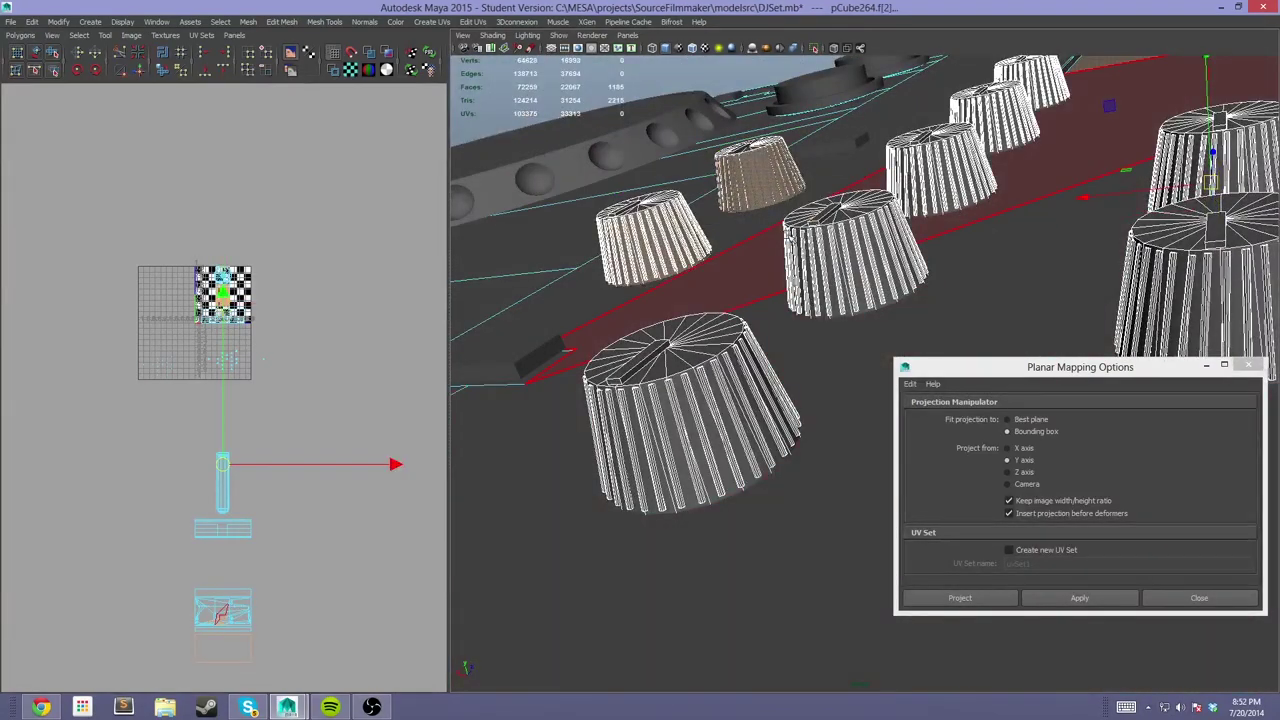
alt+drag(765, 236, 666, 470)
click(666, 470)
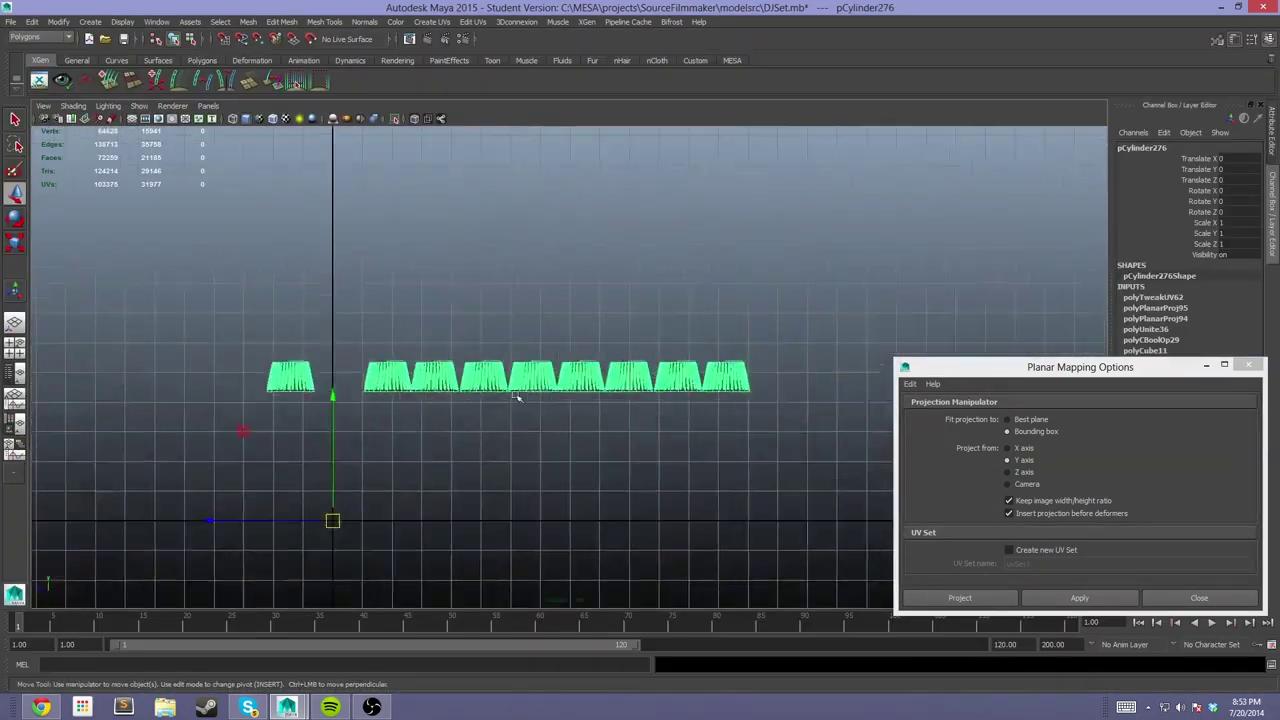
Marquee-select faces across all the knob caps and save DJSet.mb
drag(222, 376, 754, 426)
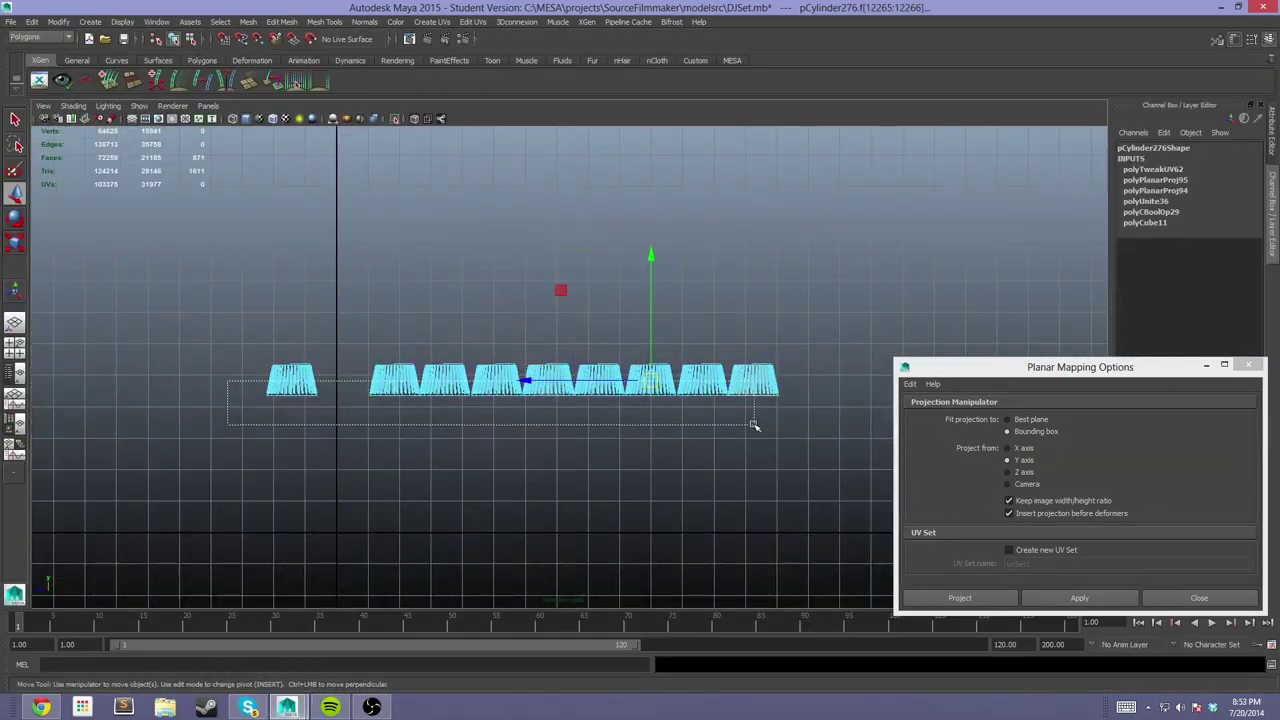
alt+drag(629, 391, 677, 284)
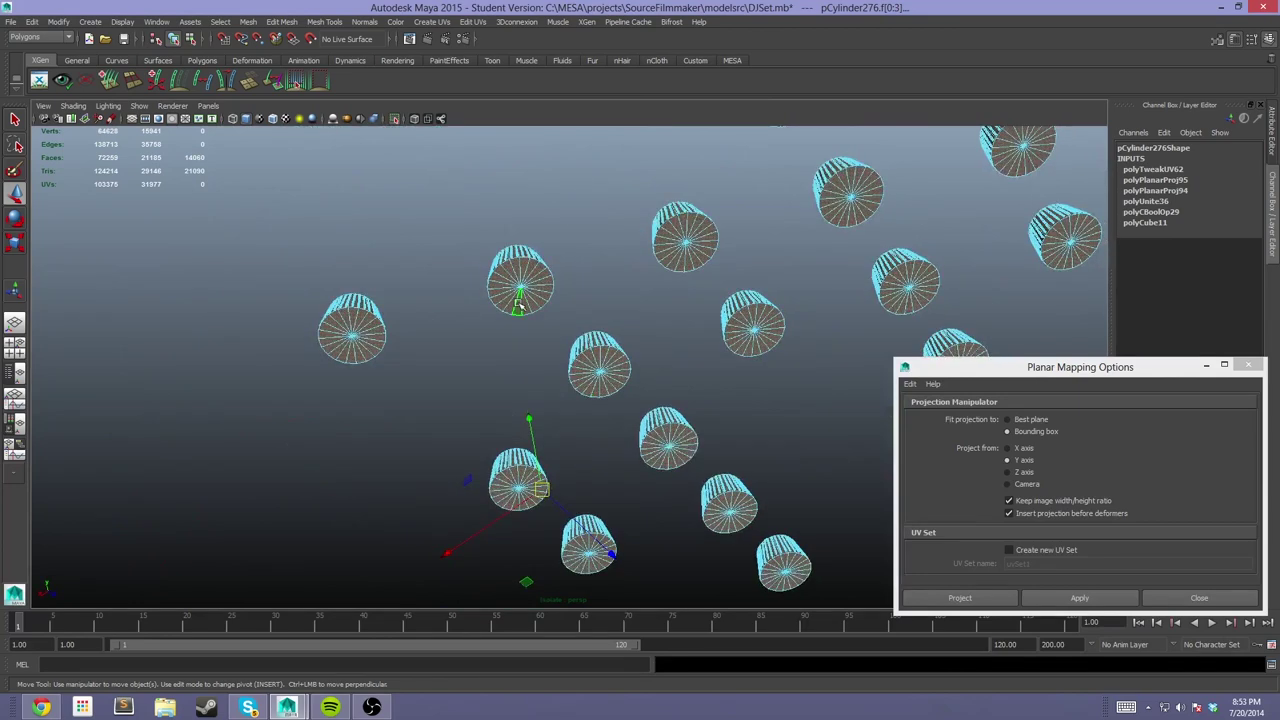
alt+drag(574, 399, 634, 482)
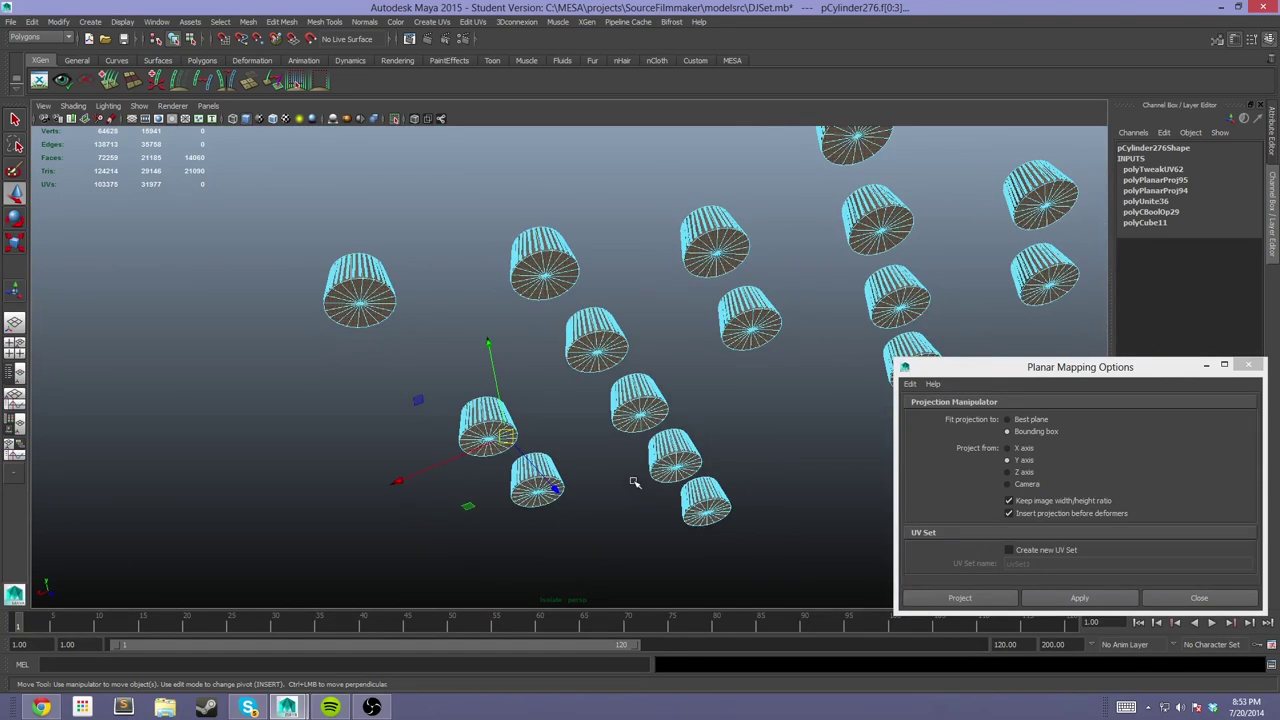
mouse_move(474, 586)
alt+mouse_down()
mouse_move(526, 503)
mouse_move(591, 497)
mouse_move(328, 321)
alt+mouse_up()
key(ctrl+s)
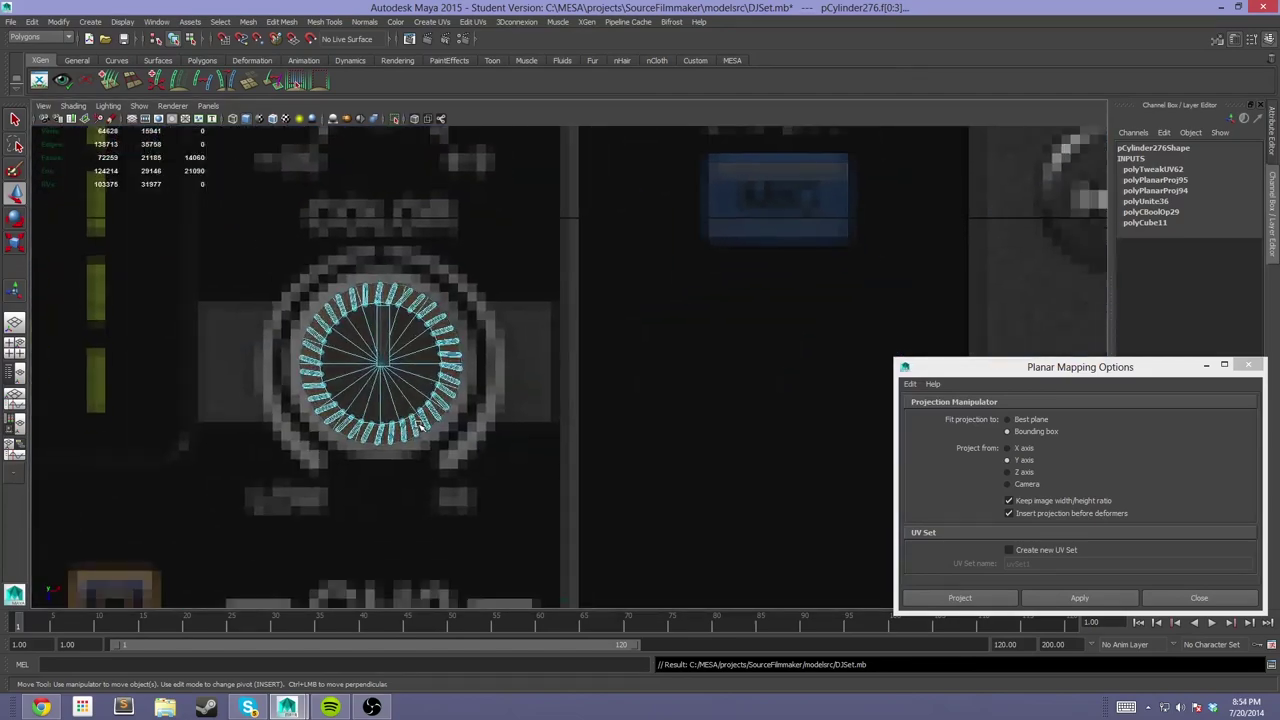
Orbit the knob caps, undo the last face deselection, and show the four-view layout
key(space)
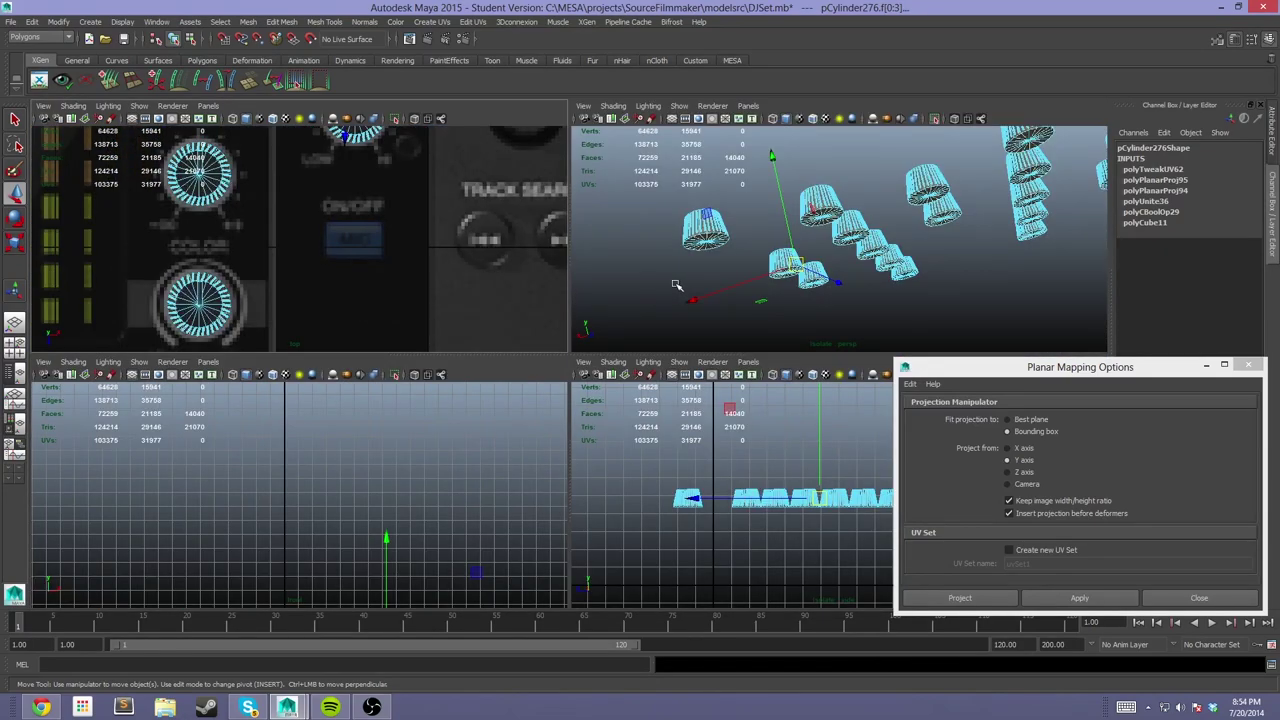
key(space)
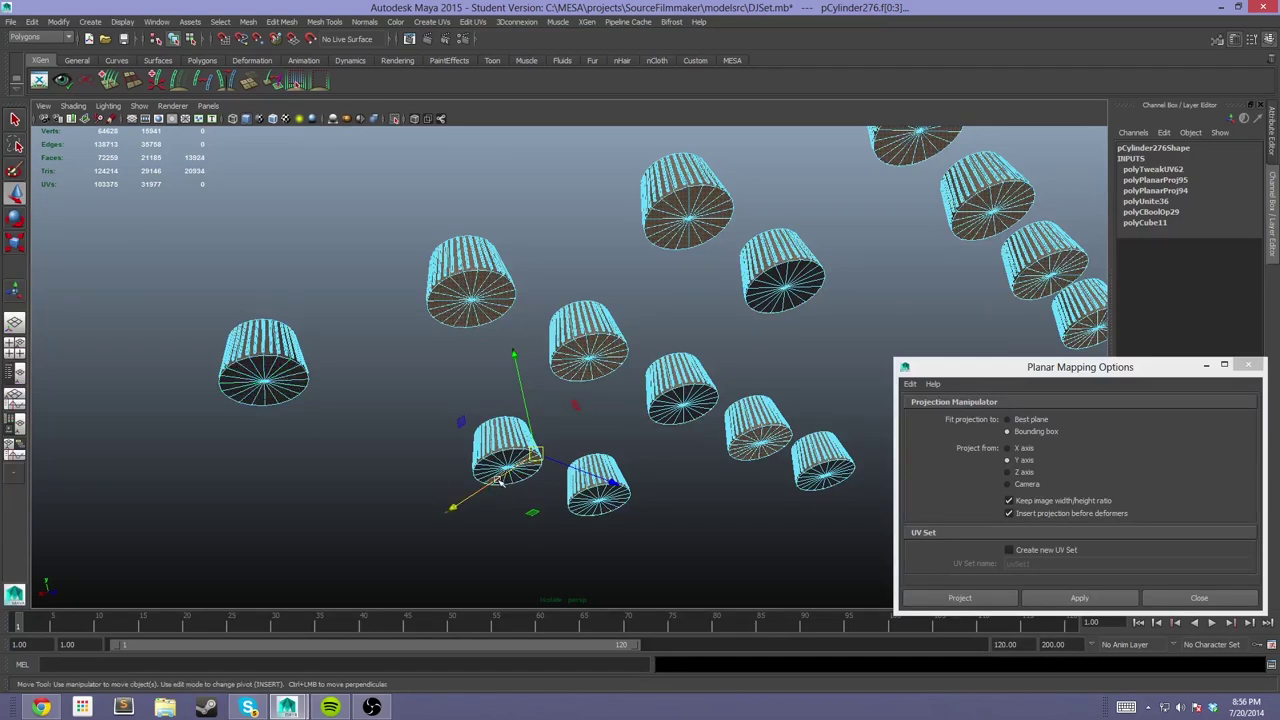
alt+drag(495, 458, 530, 468)
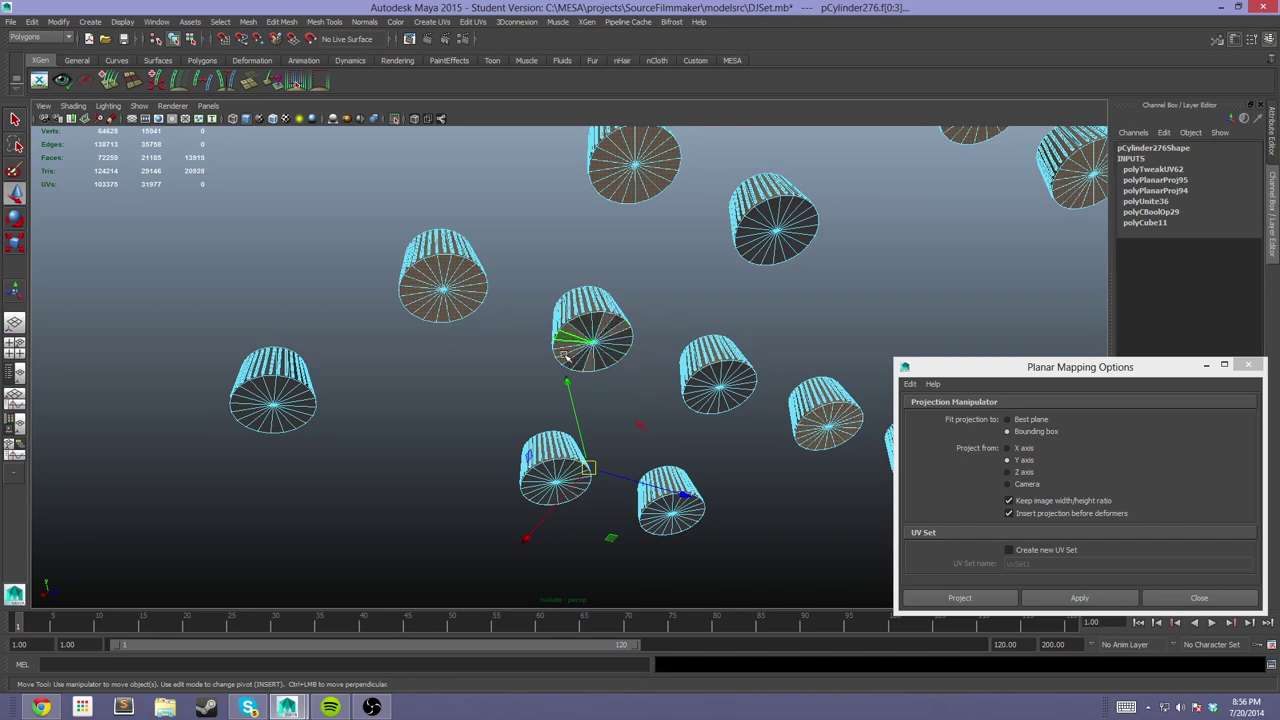
key(ctrl+z)
key(space)
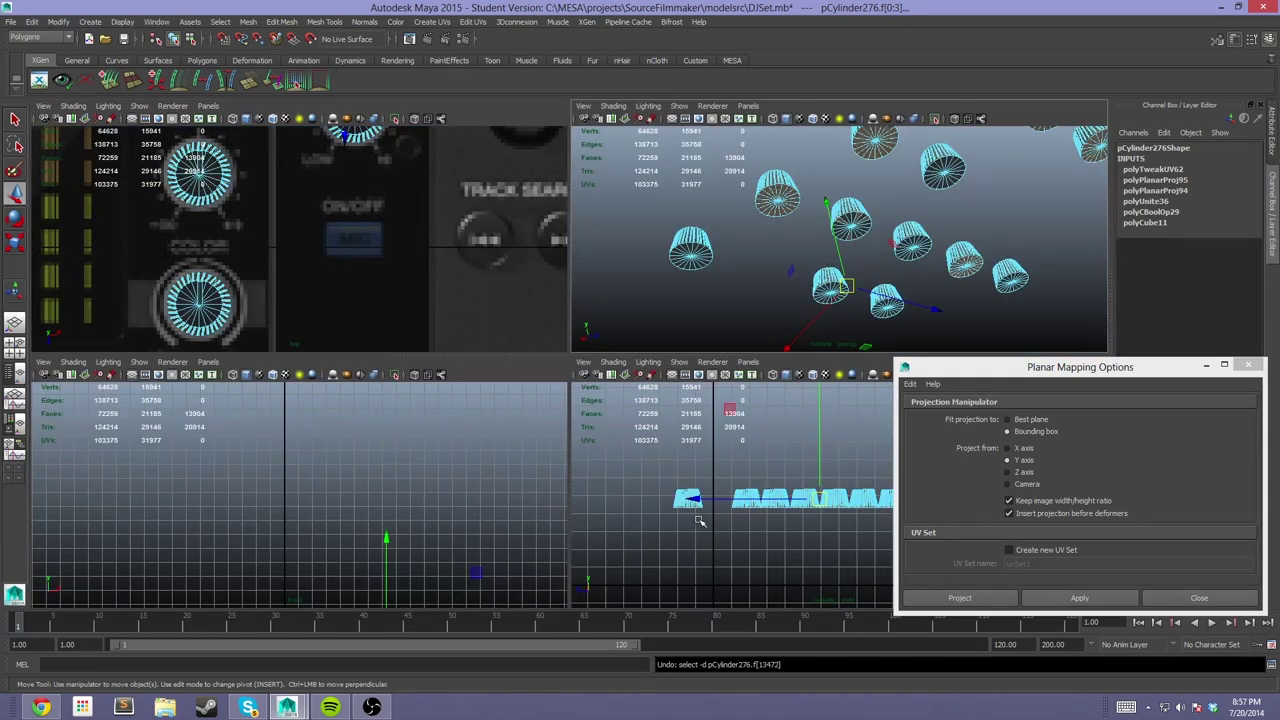
Deselect the knob tops, keeping only the sides, and show the UV Texture Editor in the lower-left pane
key(space)
right_drag(300, 377, 300, 400)
key(space)
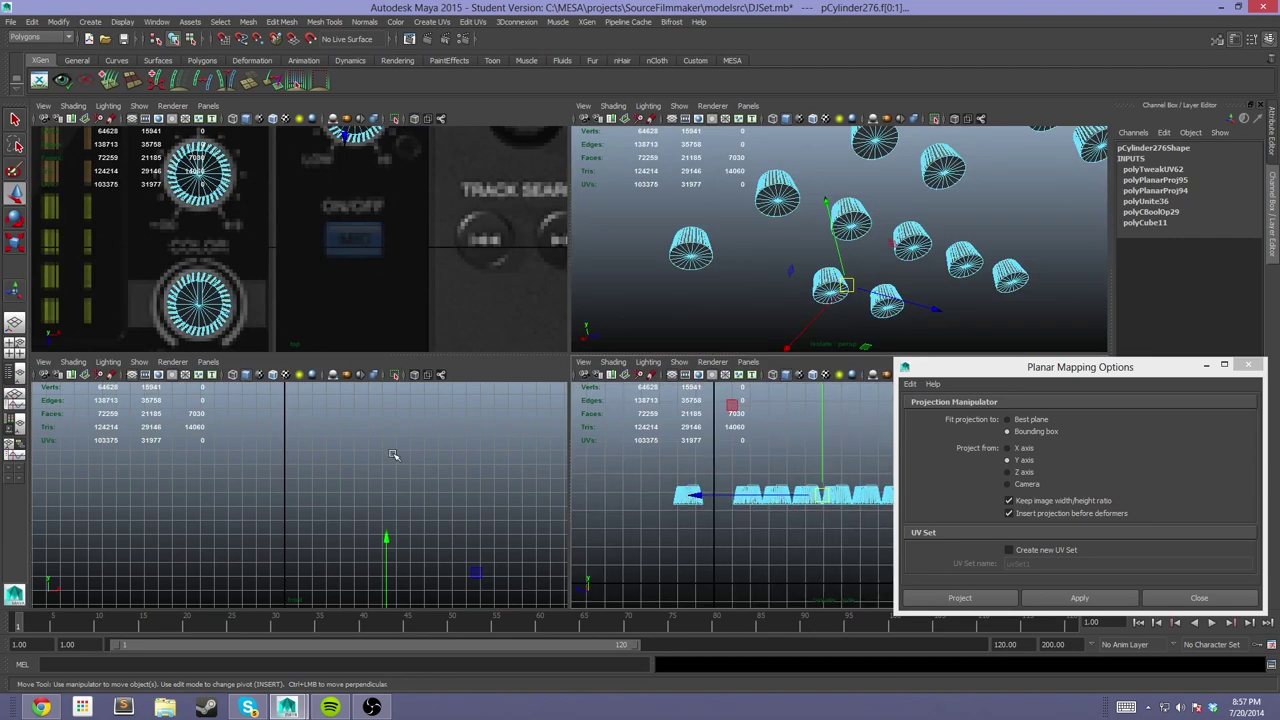
right_click(14, 478)
click(55, 347)
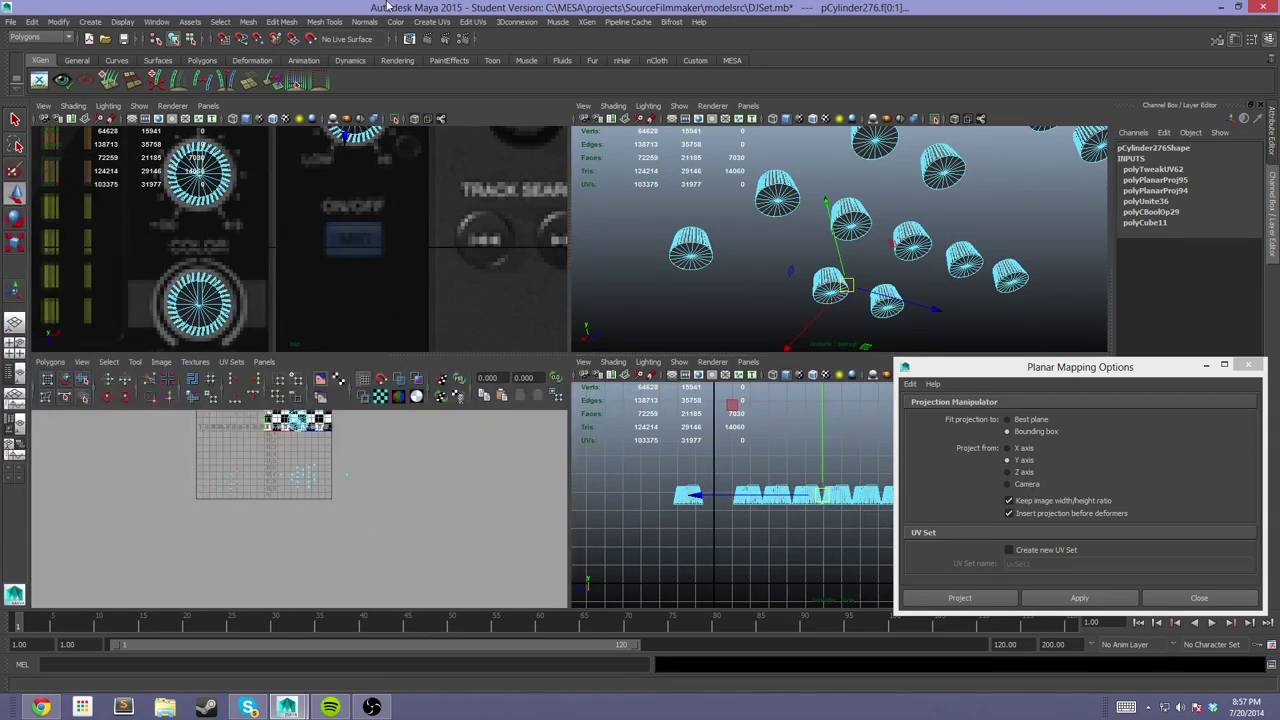
Apply a cylindrical projection to the side faces and squash it into a thin band
click(432, 21)
click(470, 140)
key(space)
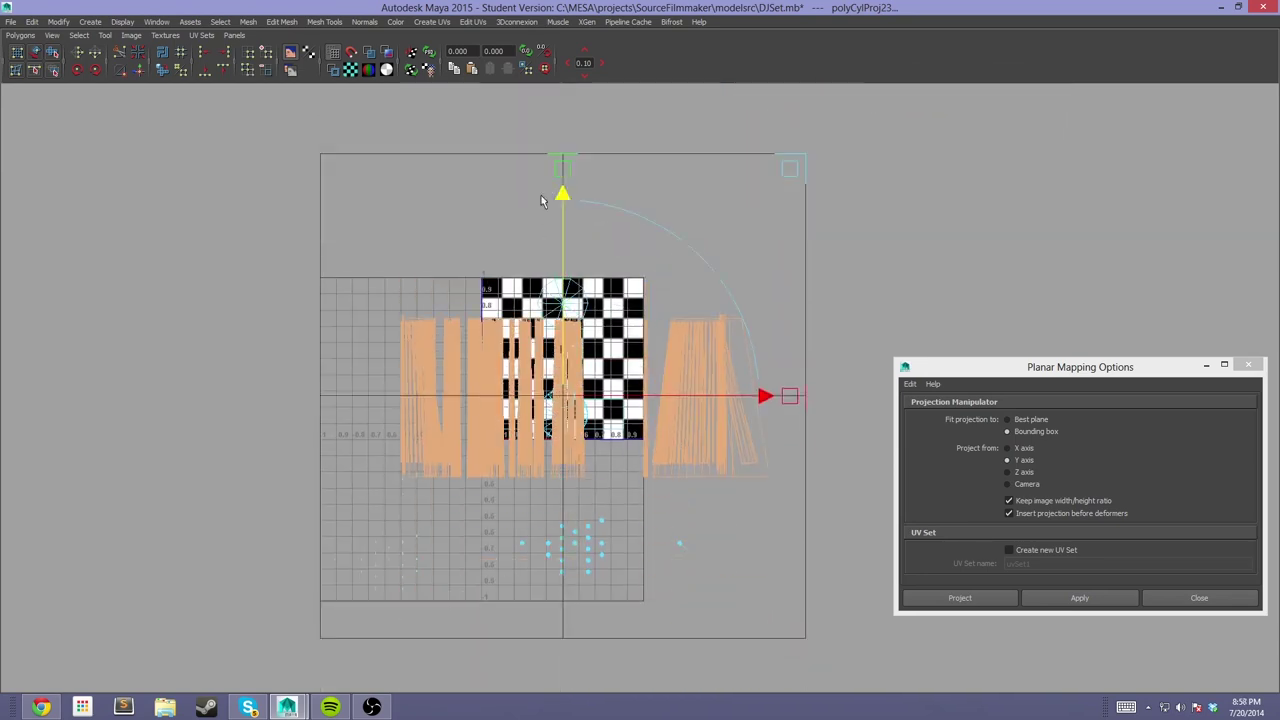
drag(562, 195, 562, 370)
key(space)
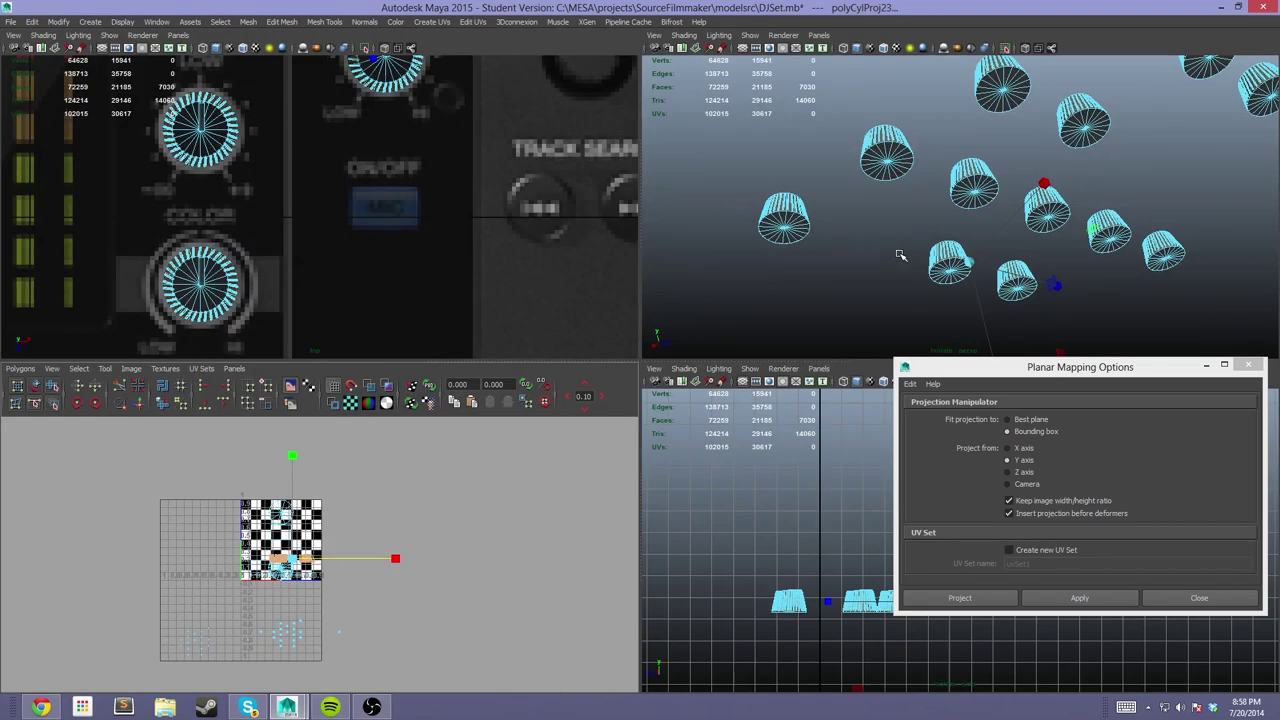
key(5)
key(f)
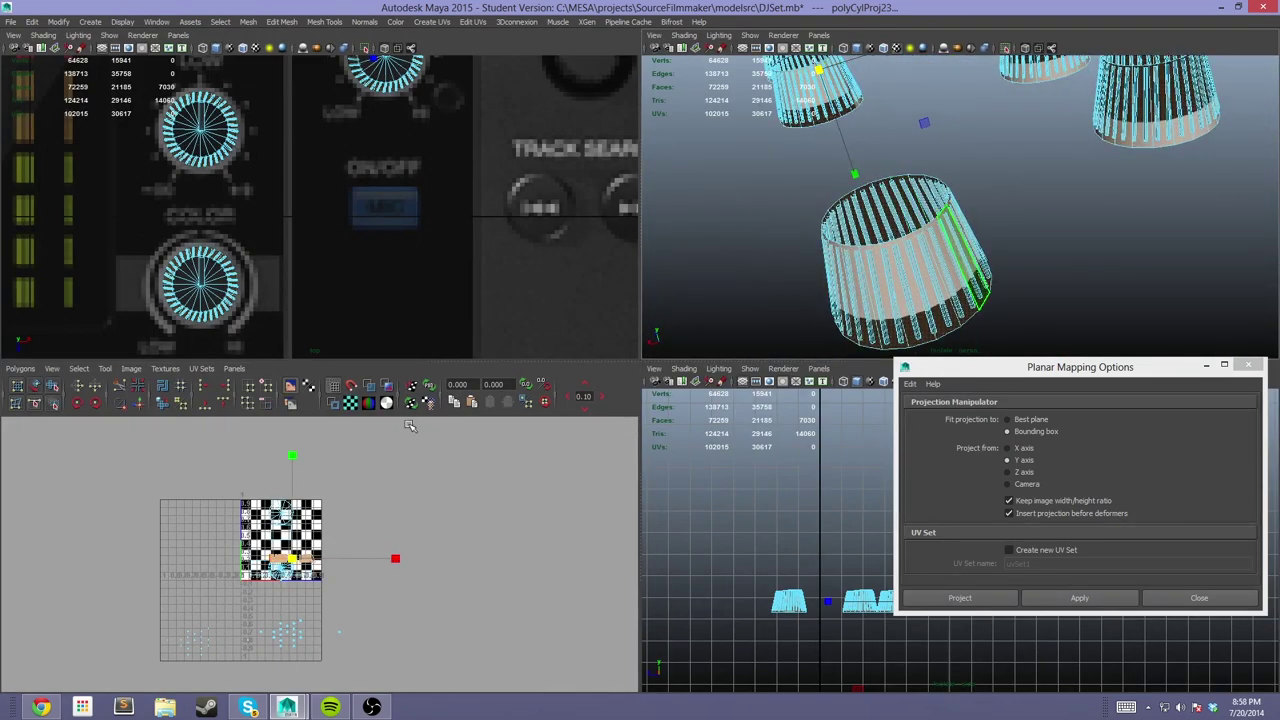
Move the UV band below the checker tile, then clear the selection
key(w)
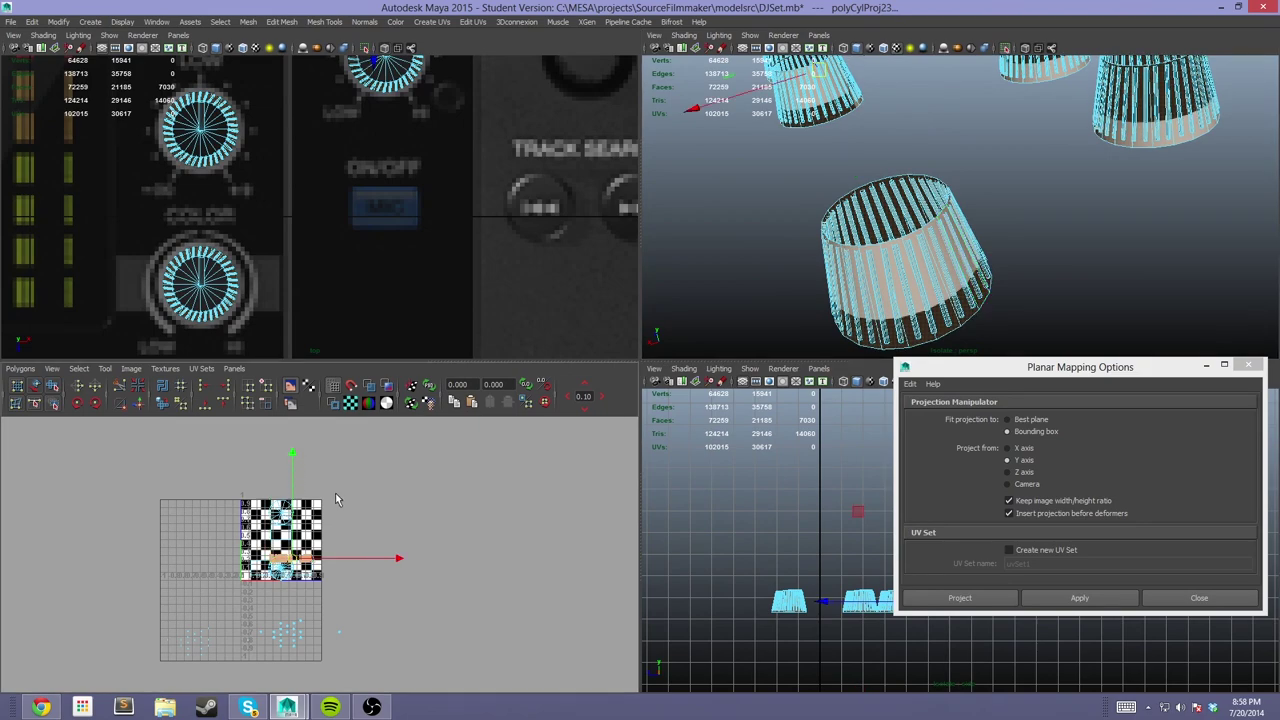
middle_drag(336, 499, 425, 613)
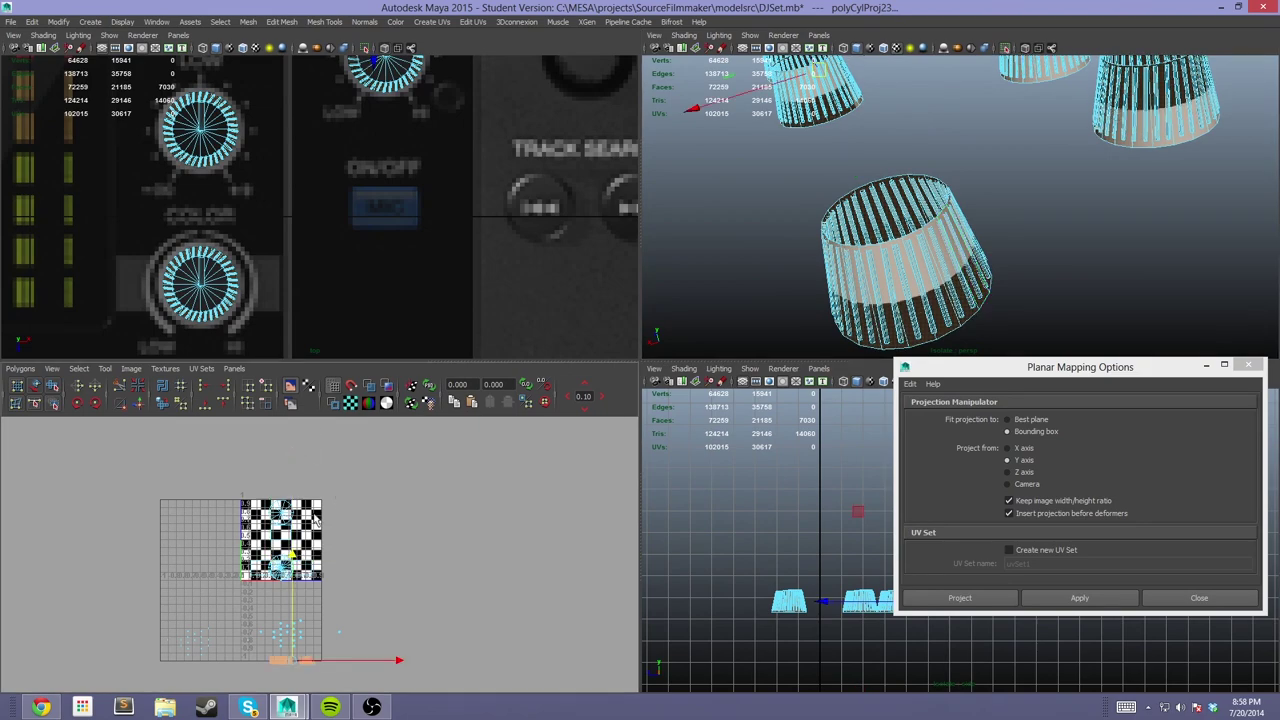
click(369, 676)
mouse_move(720, 240)
alt+mouse_down()
mouse_move(784, 211)
mouse_move(1001, 290)
mouse_move(900, 220)
alt+mouse_up()
click(784, 211)
Move the knob-top UV shells off the tile to the right
drag(700, 80, 1100, 330)
key(space)
scroll(488, 197, up, 3)
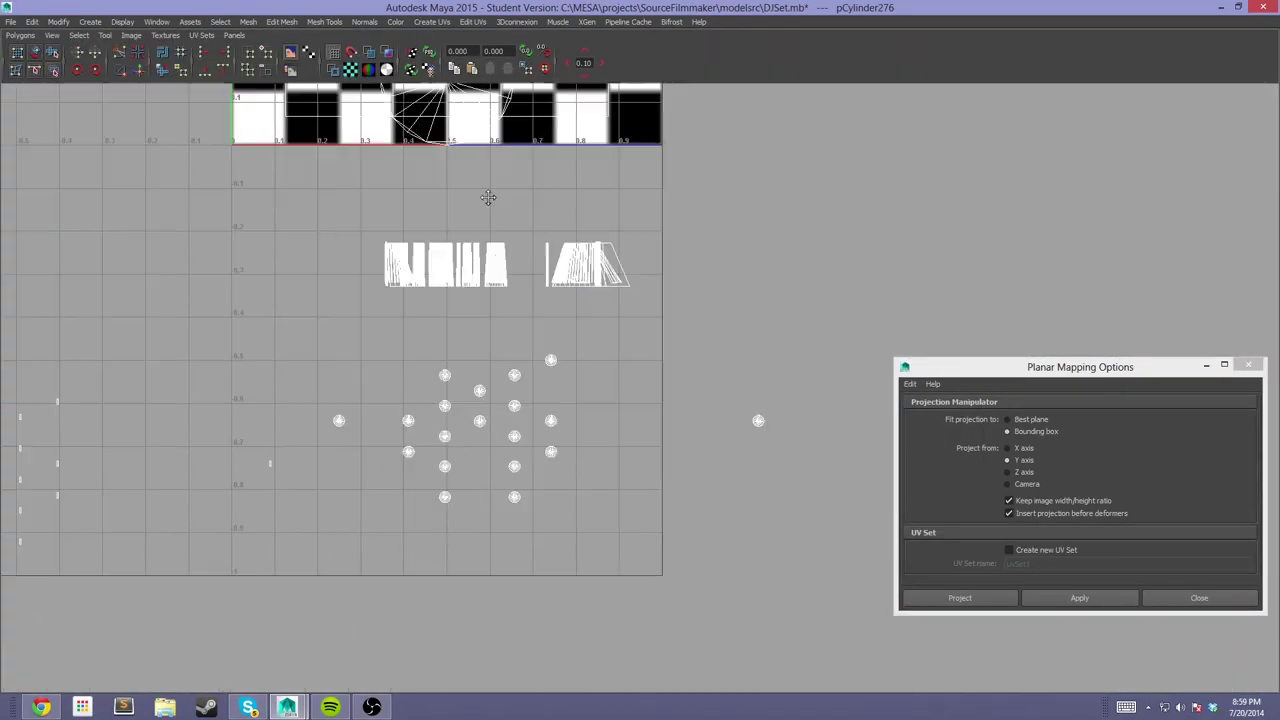
scroll(488, 197, down, 3)
right_drag(565, 240, 590, 258)
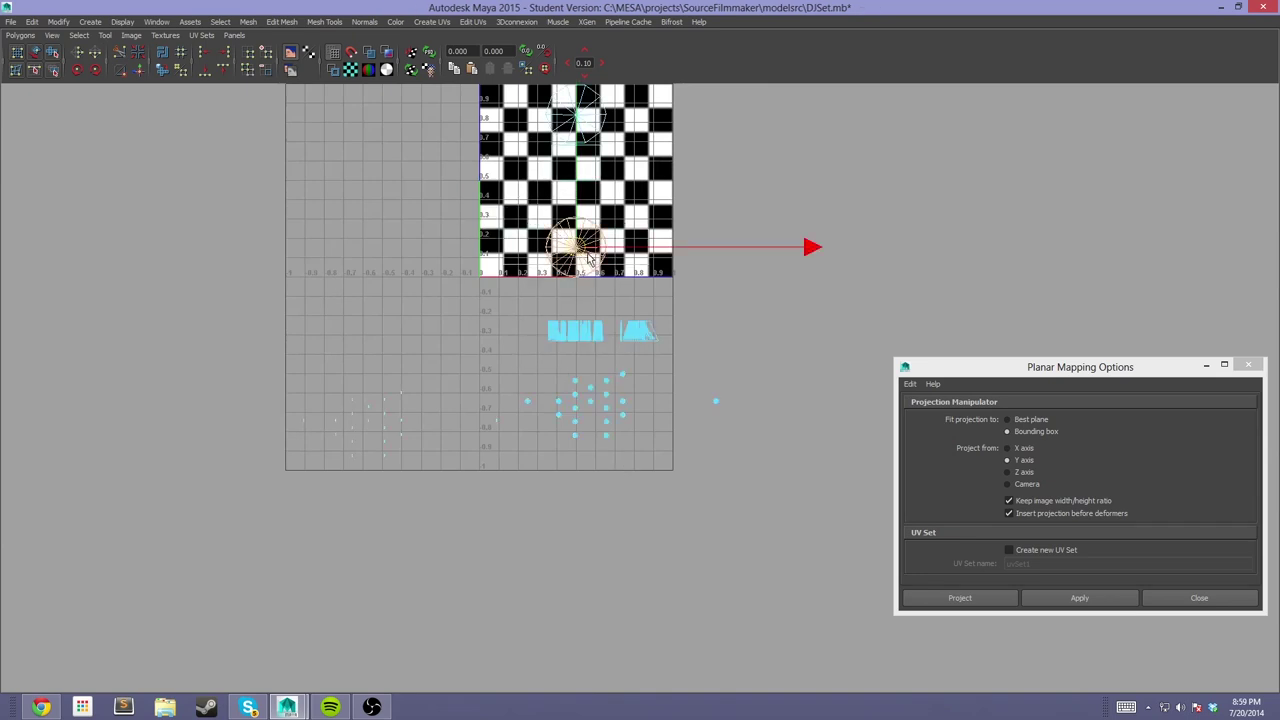
click(645, 160)
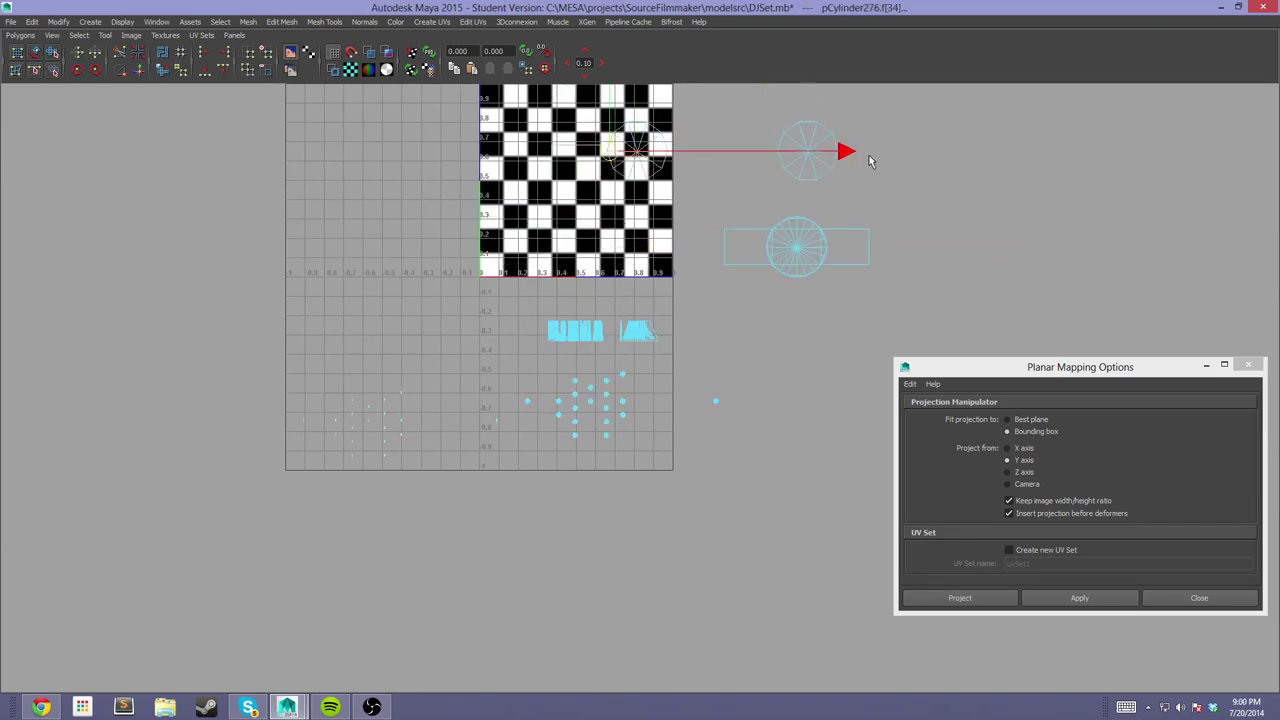
drag(869, 160, 920, 158)
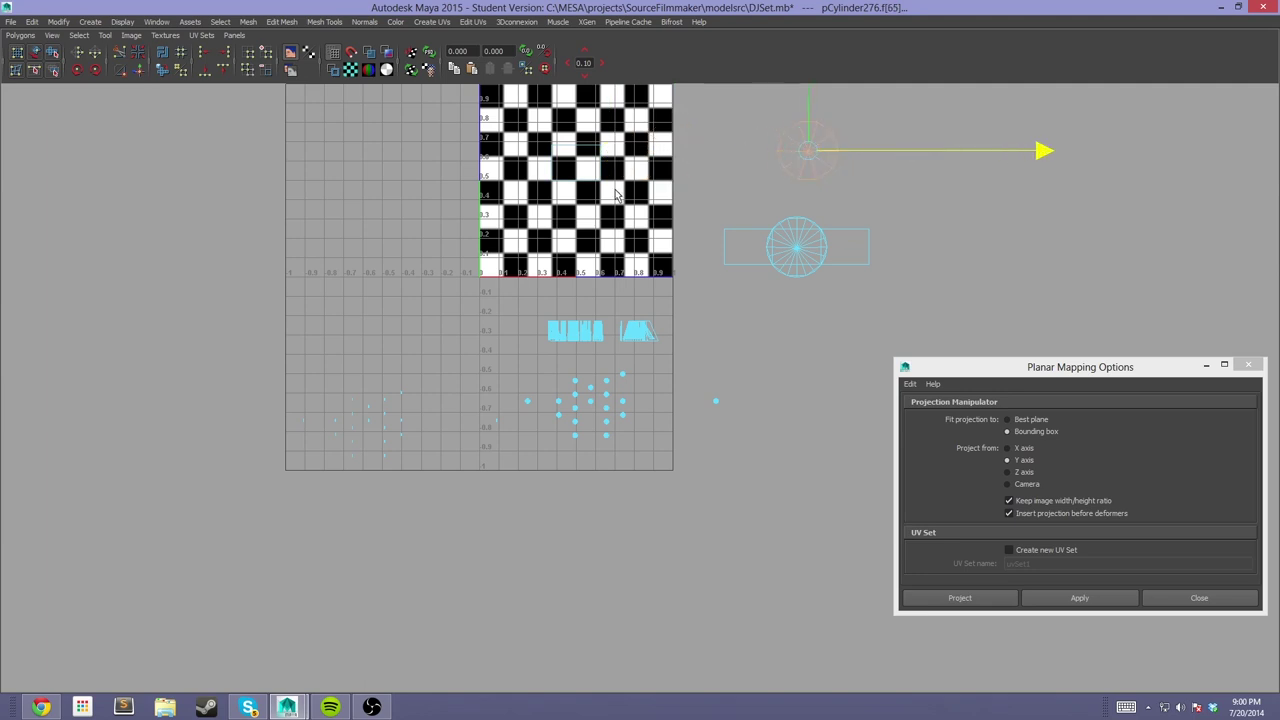
drag(617, 195, 922, 172)
scroll(650, 399, up, 5)
Drag the scattered small knob UV shells one by one onto the same spot
click(507, 414)
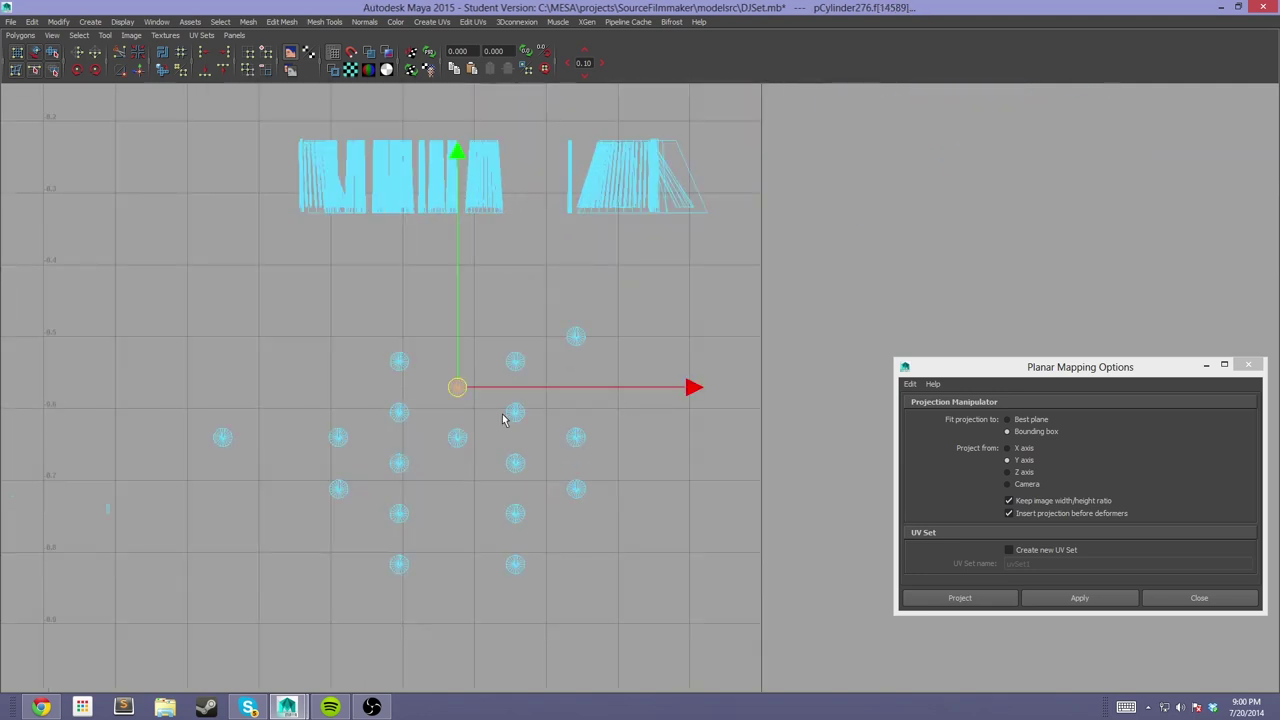
drag(458, 178, 516, 188)
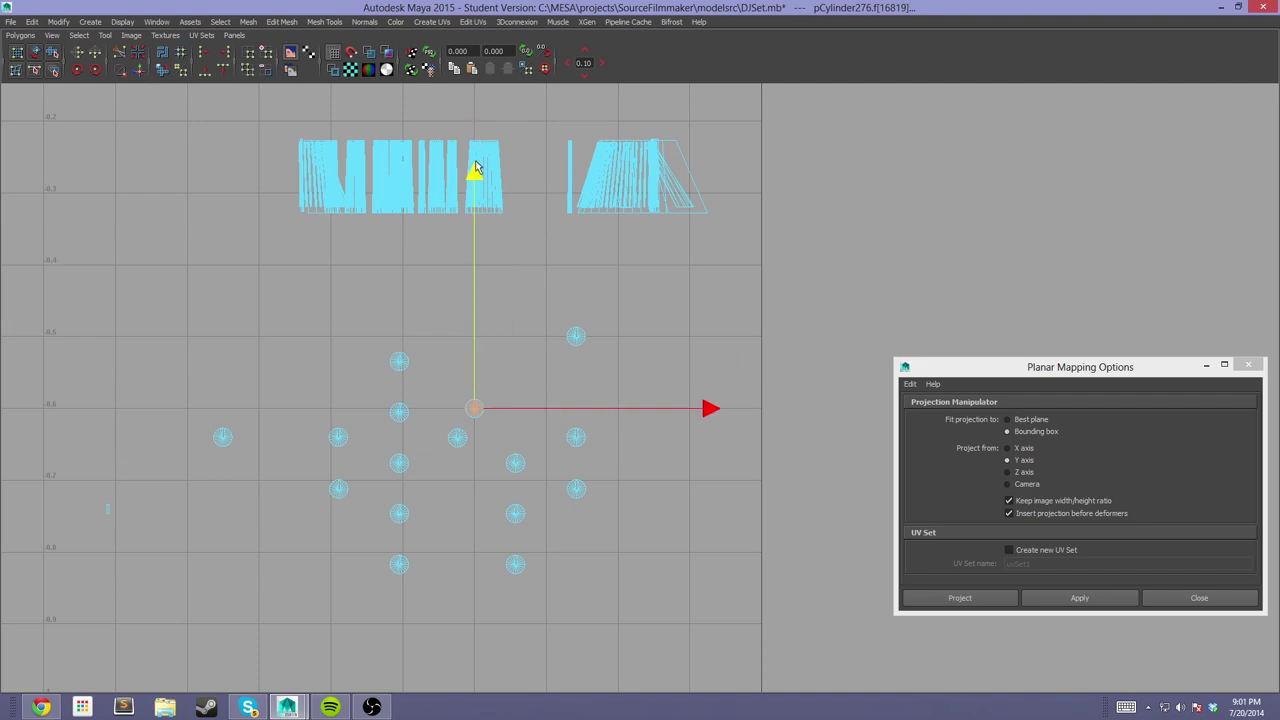
mouse_move(580, 446)
mouse_down()
mouse_move(512, 417)
mouse_move(519, 452)
mouse_up()
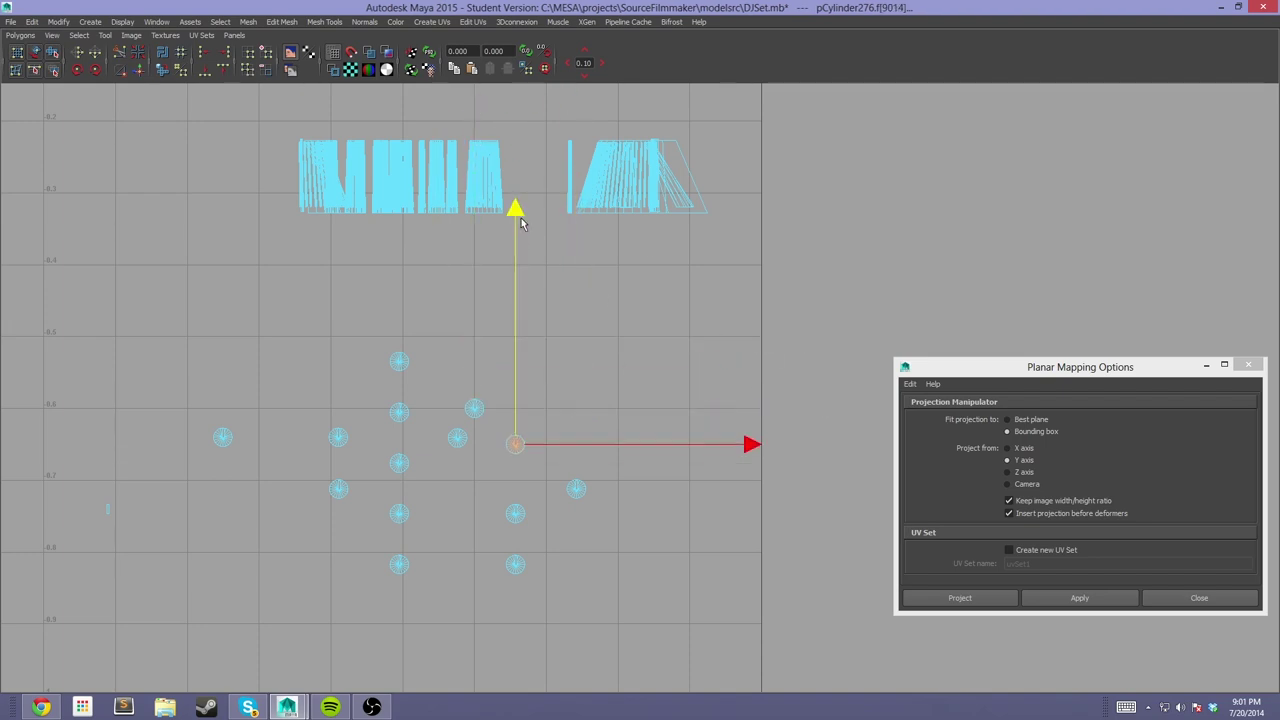
drag(750, 409, 811, 481)
drag(810, 415, 694, 440)
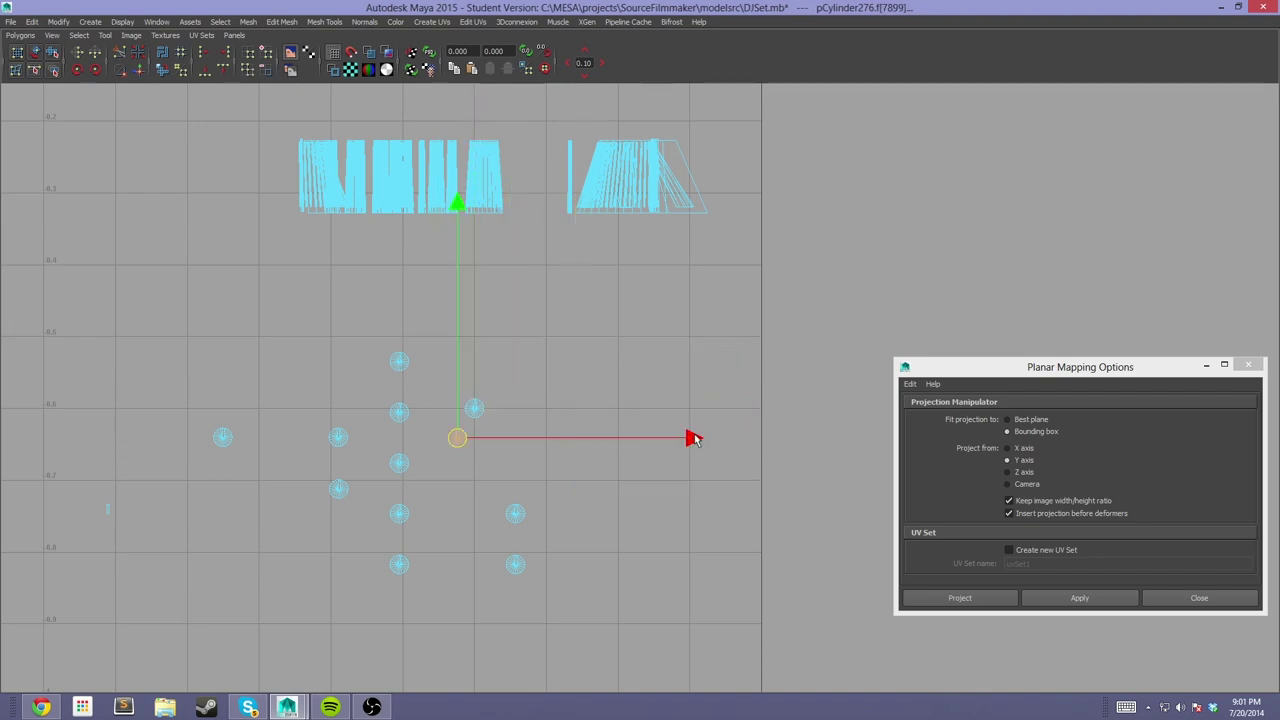
drag(531, 502, 522, 213)
drag(712, 405, 711, 563)
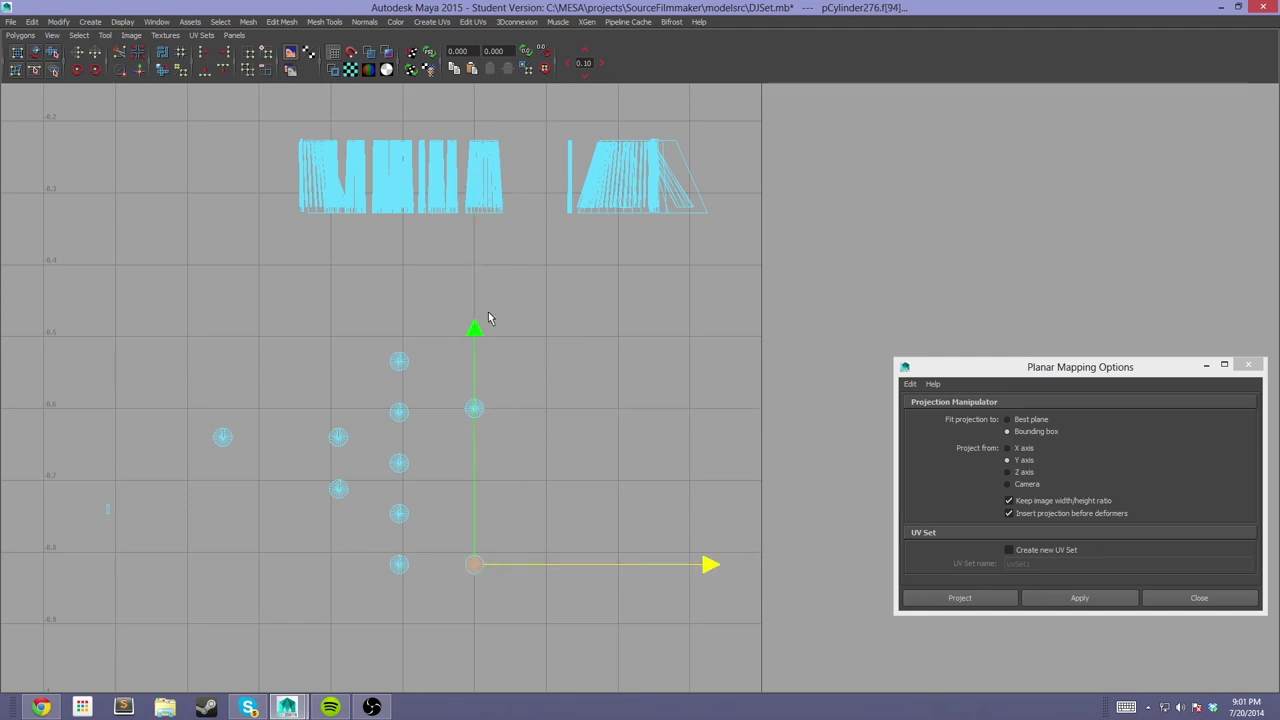
drag(489, 320, 441, 392)
drag(473, 258, 638, 367)
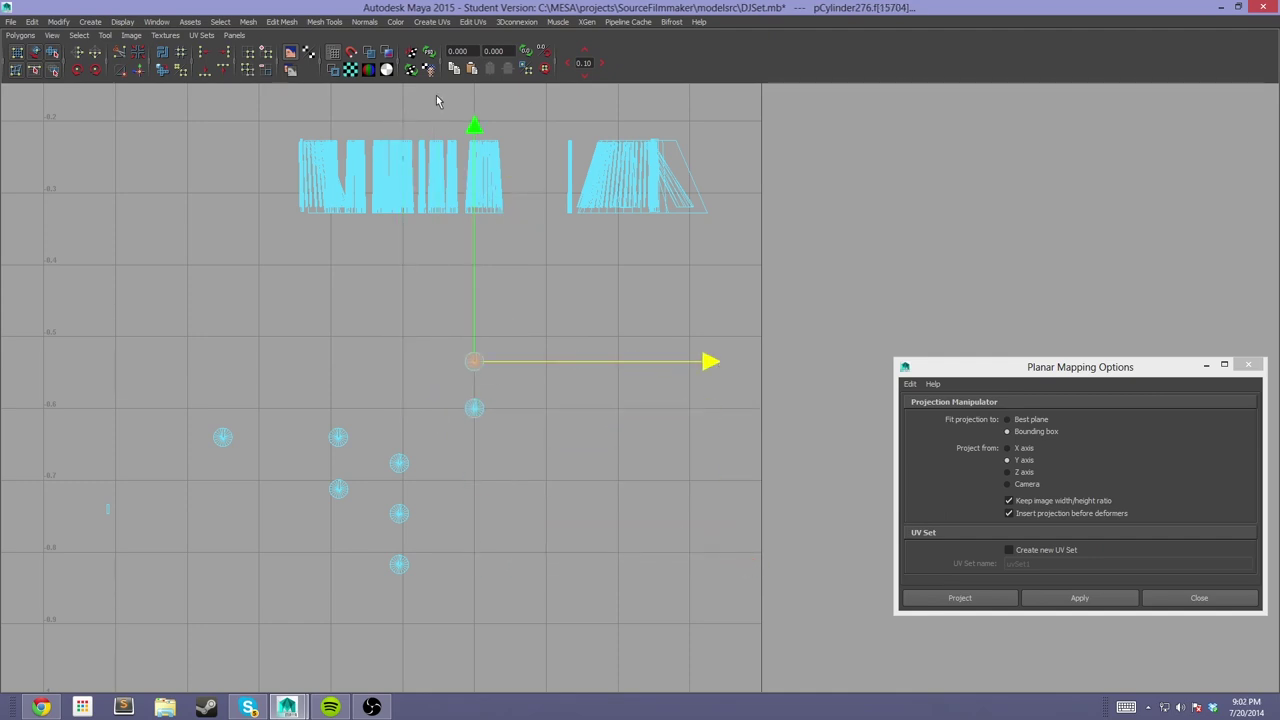
drag(436, 97, 632, 465)
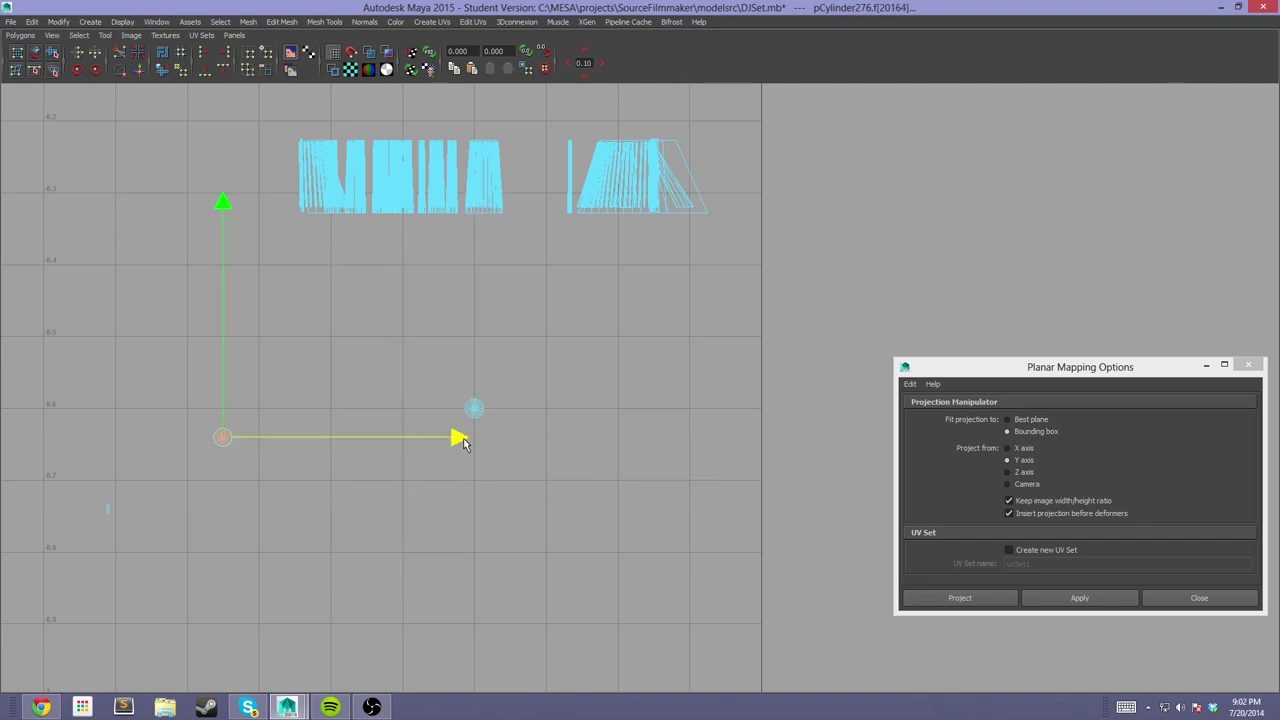
Reframe the UV layout, nudge the selected shell upward, and zoom in on the small shells
drag(478, 328, 822, 443)
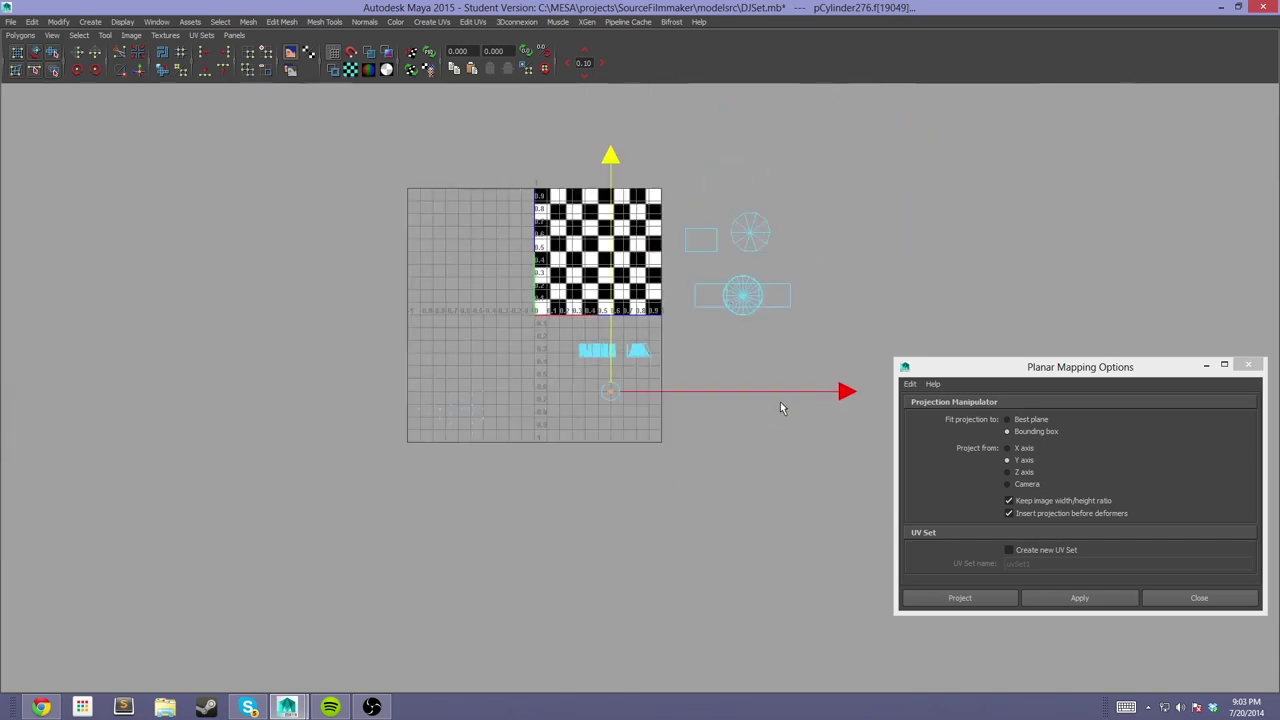
drag(522, 258, 815, 345)
scroll(529, 197, down, 2)
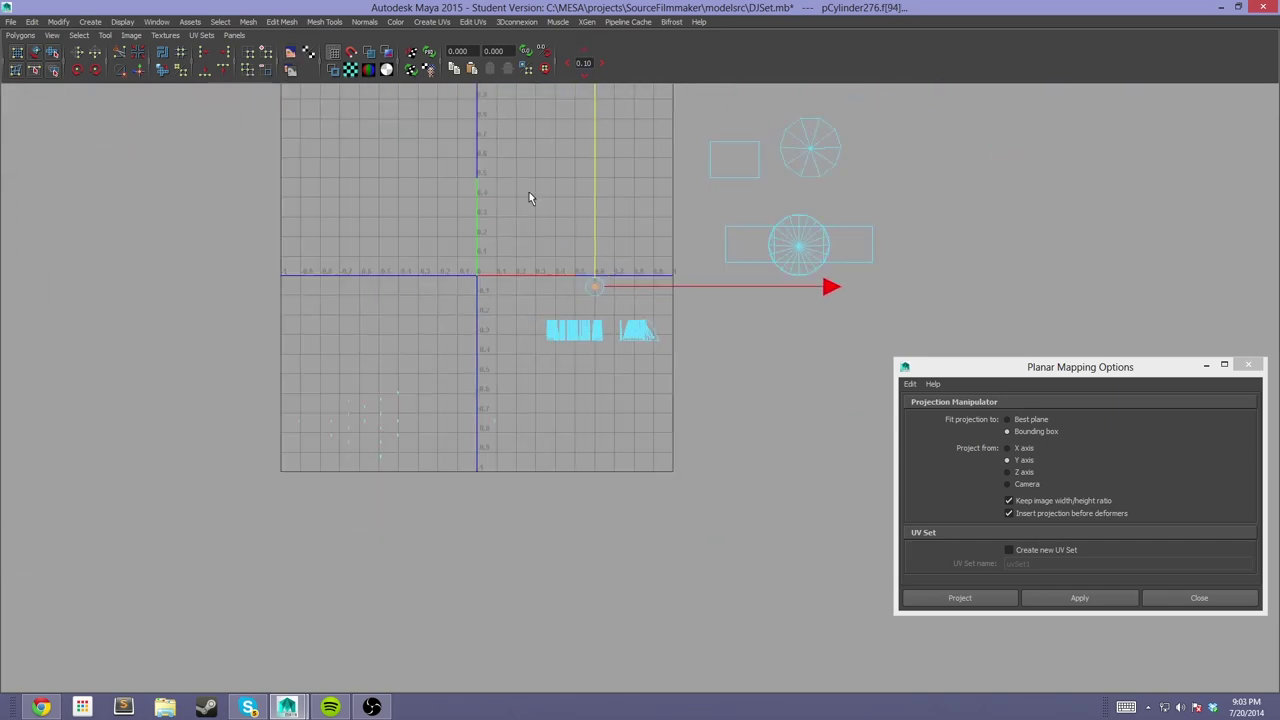
drag(597, 143, 409, 427)
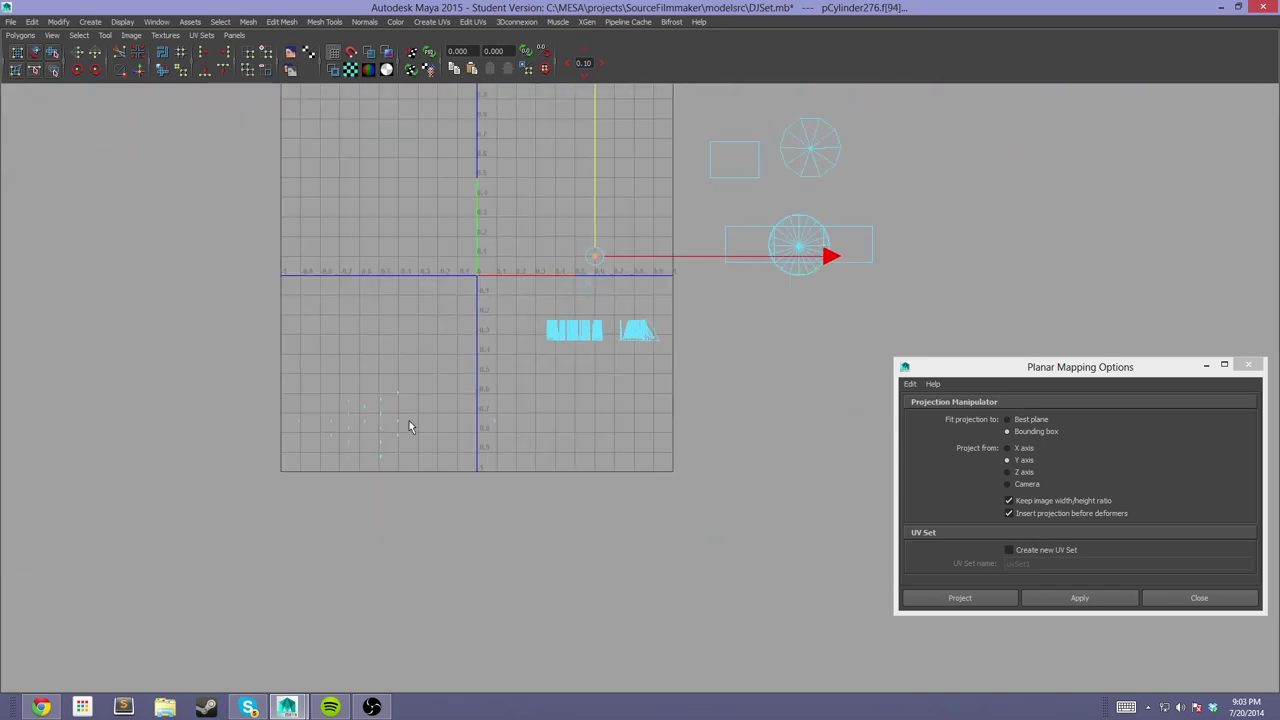
key(f)
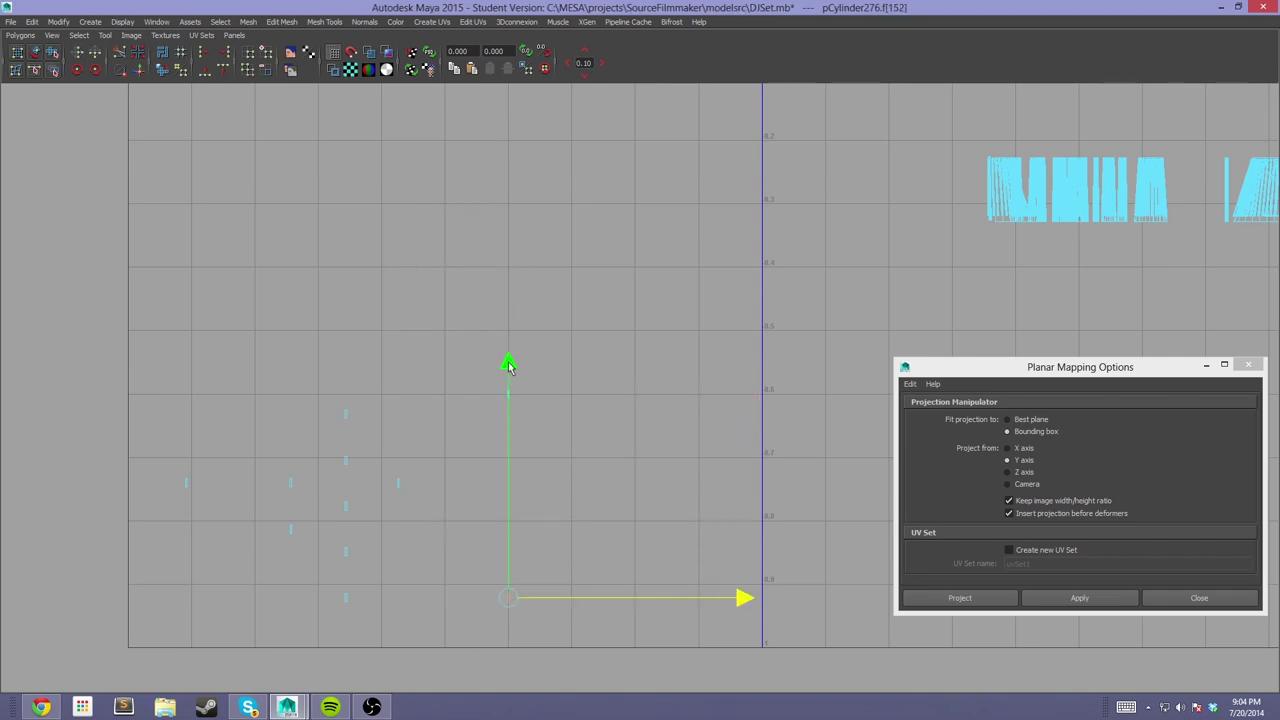
Select another small UV shell, undo recent changes, and reframe the UV grid
click(345, 458)
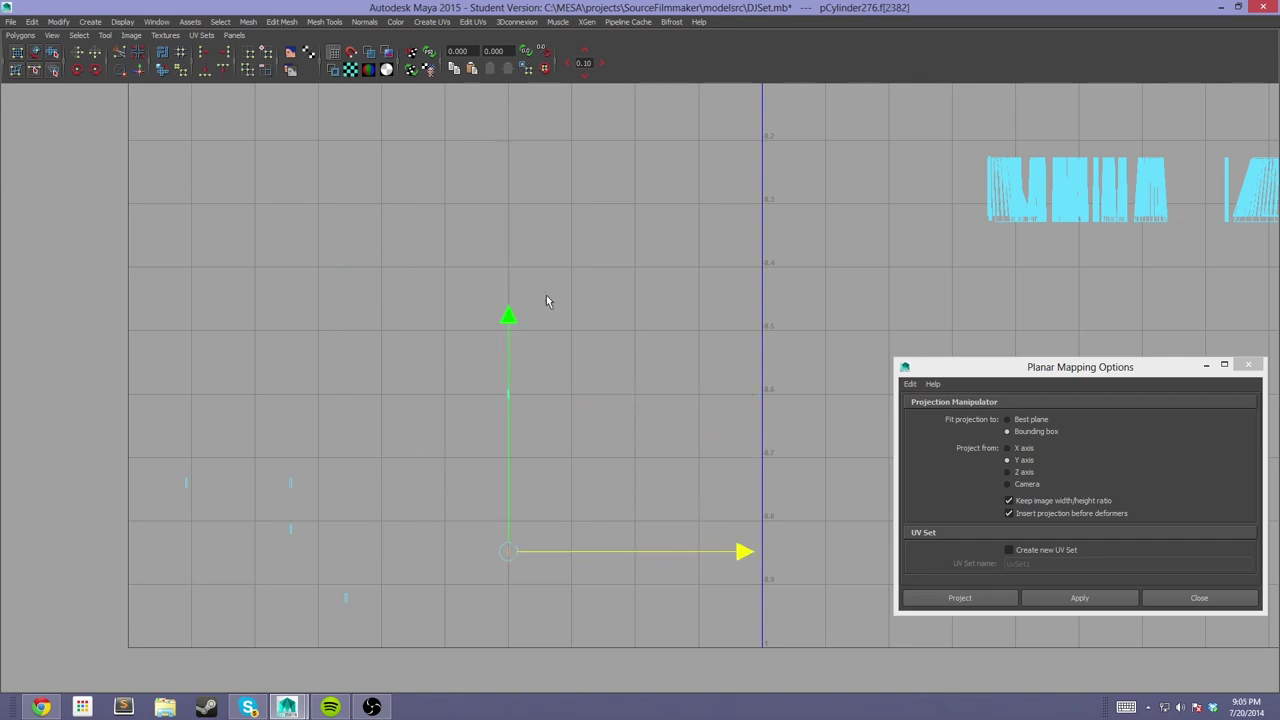
key(ctrl+z)
key(ctrl+z)
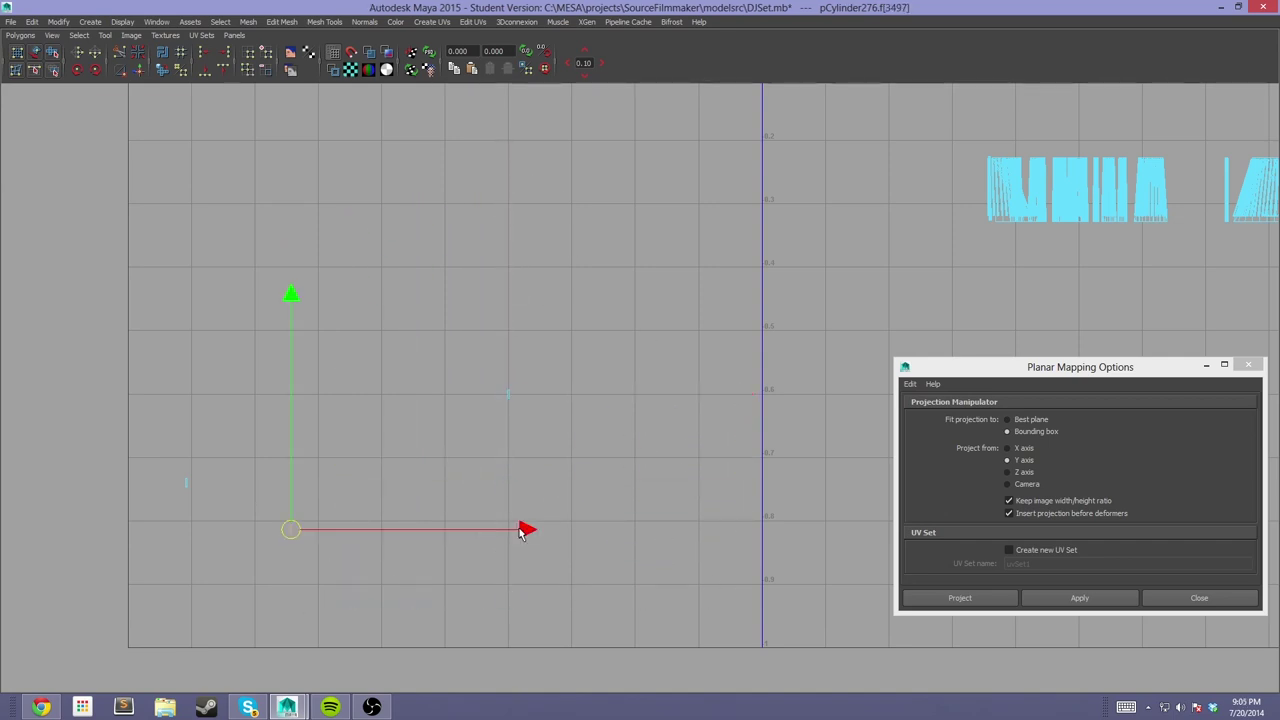
key(ctrl+z)
key(ctrl+z)
key(ctrl+z)
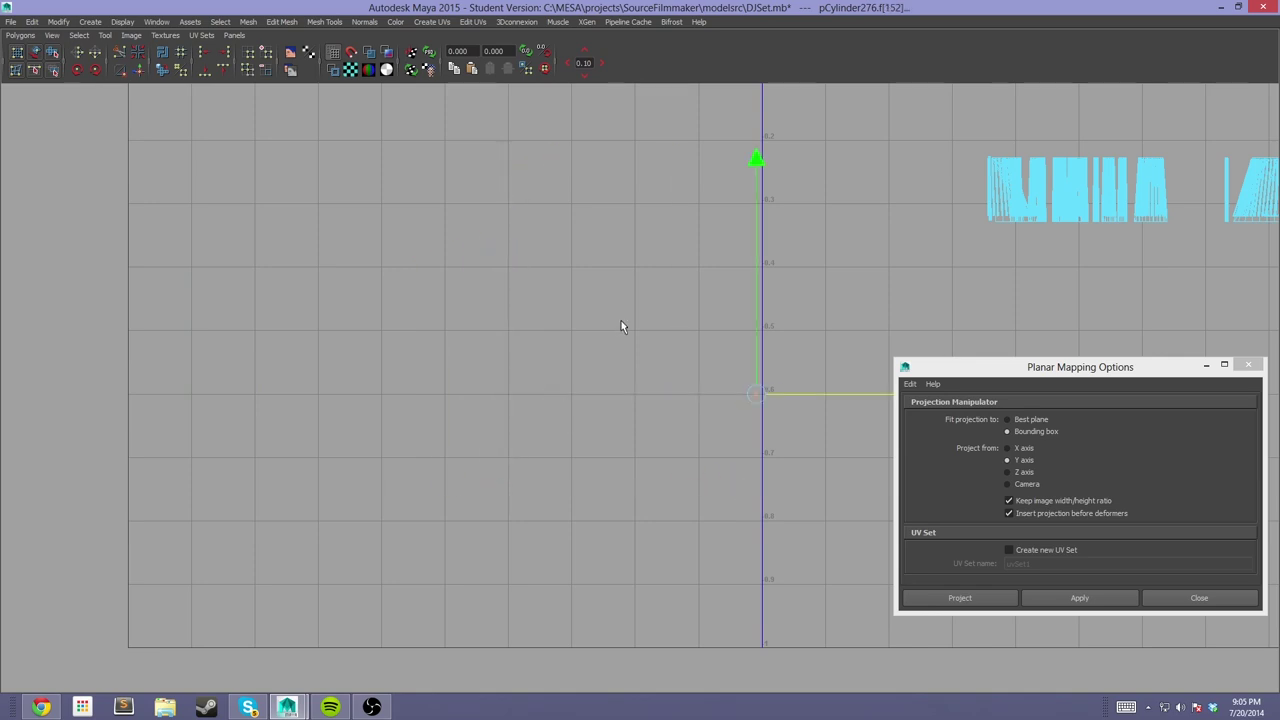
key(ctrl+z)
scroll(760, 110, down, 3)
scroll(740, 120, down, 2)
scroll(790, 300, up, 4)
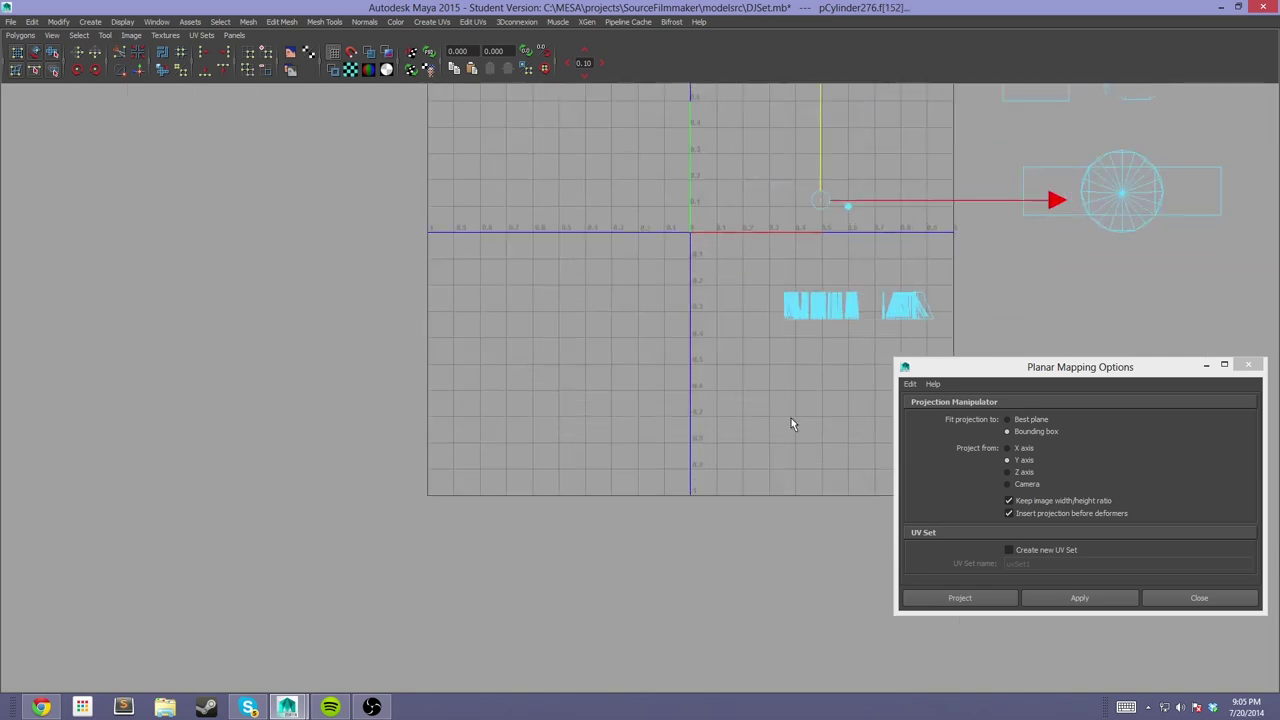
alt+middle_drag(791, 418, 570, 452)
Undo further UV shell changes and close the Planar Mapping Options dialog
key(ctrl+z)
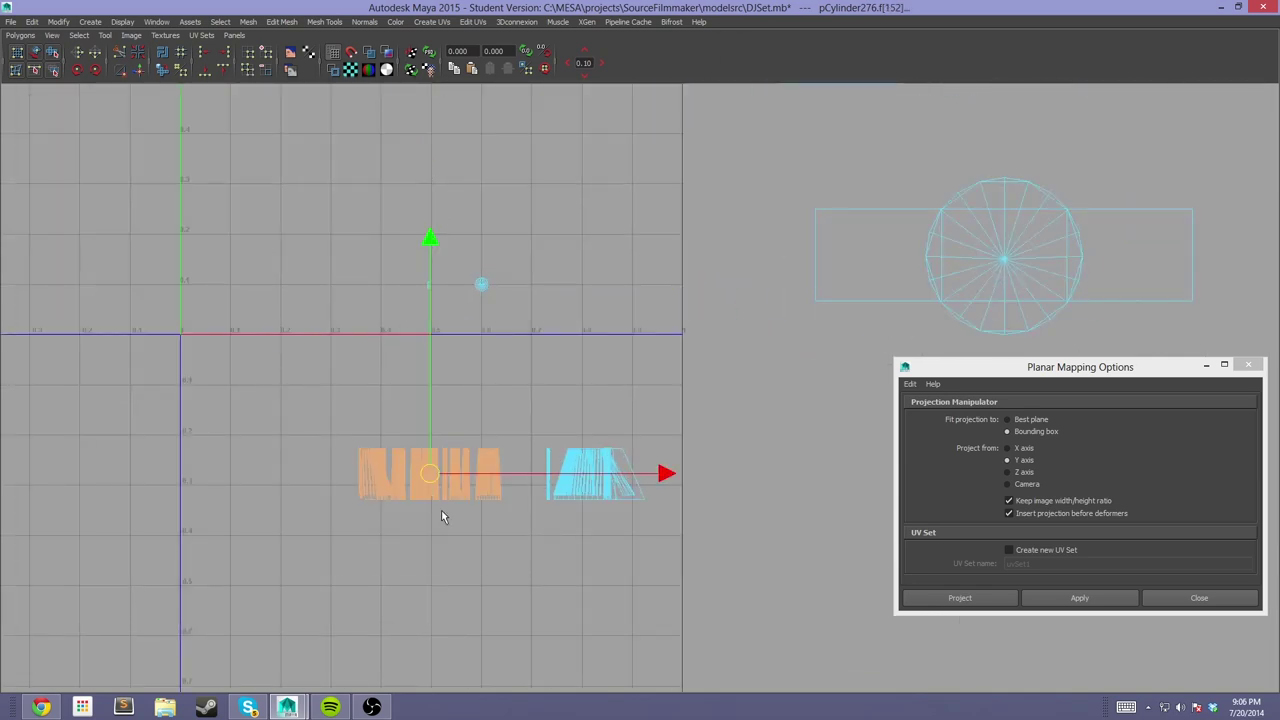
key(ctrl+z)
key(ctrl+z)
key(ctrl+z)
key(ctrl+z)
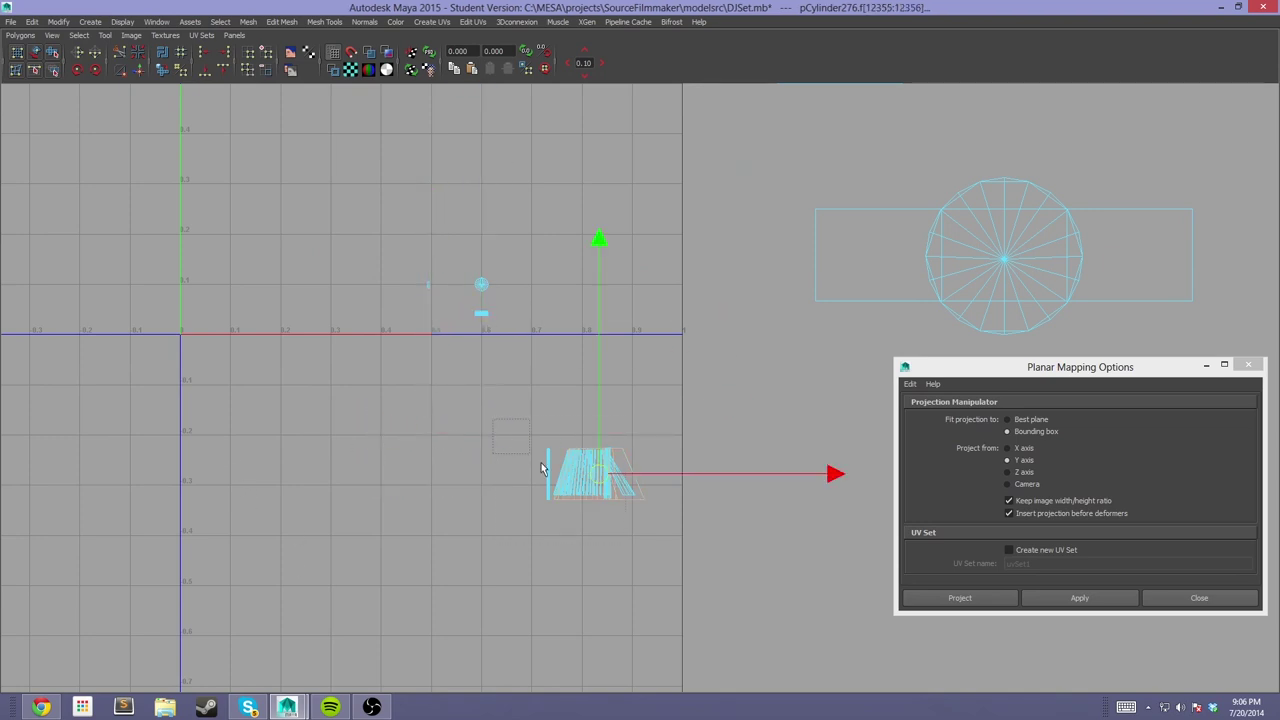
key(ctrl+z)
key(ctrl+z)
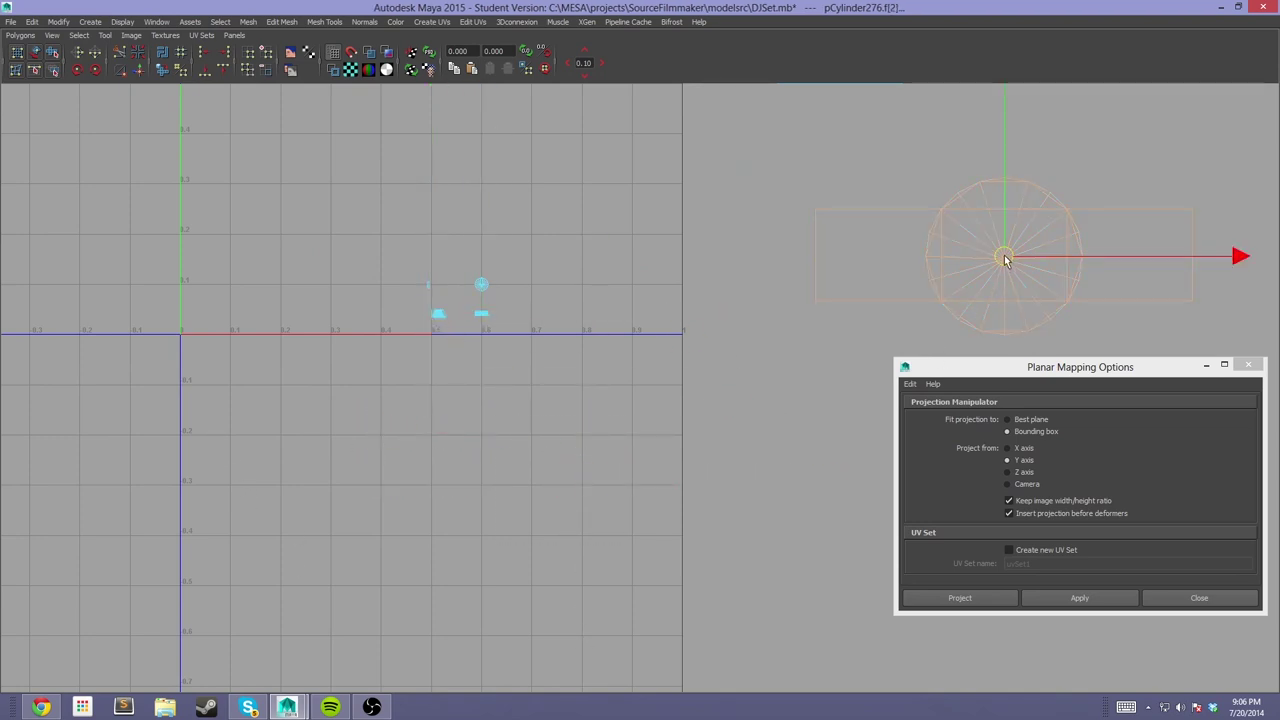
key(ctrl+z)
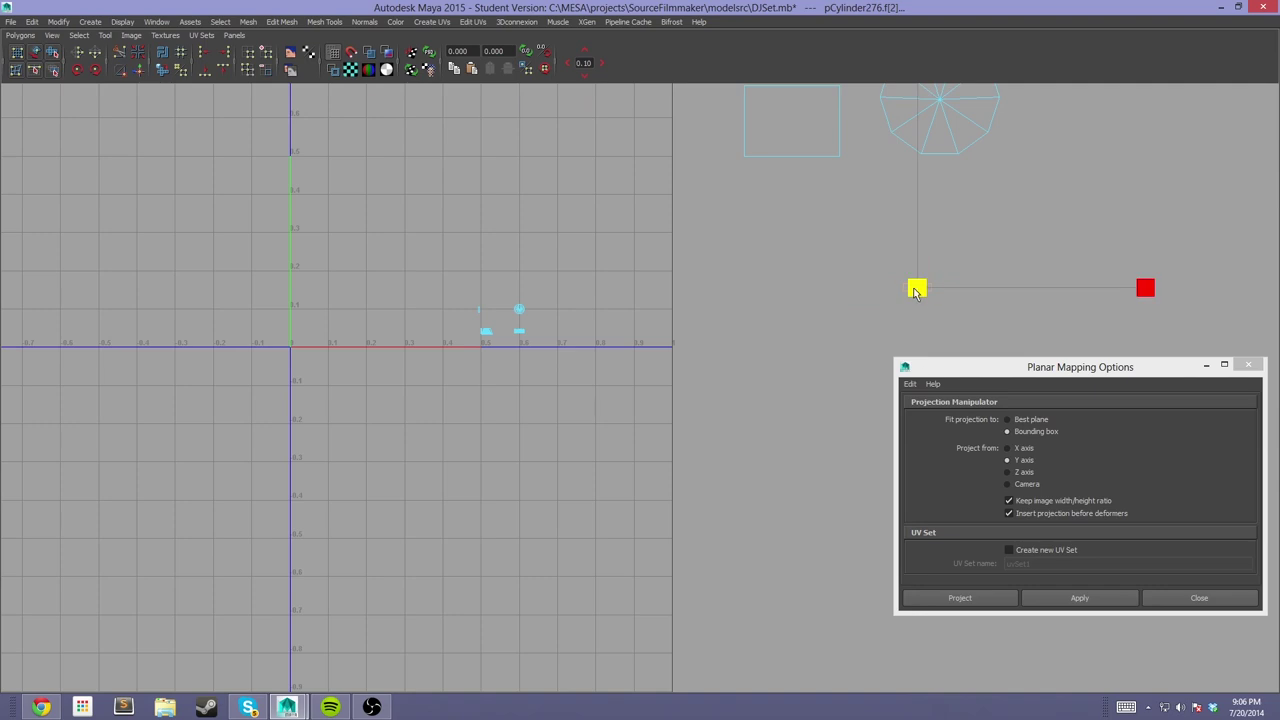
key(ctrl+z)
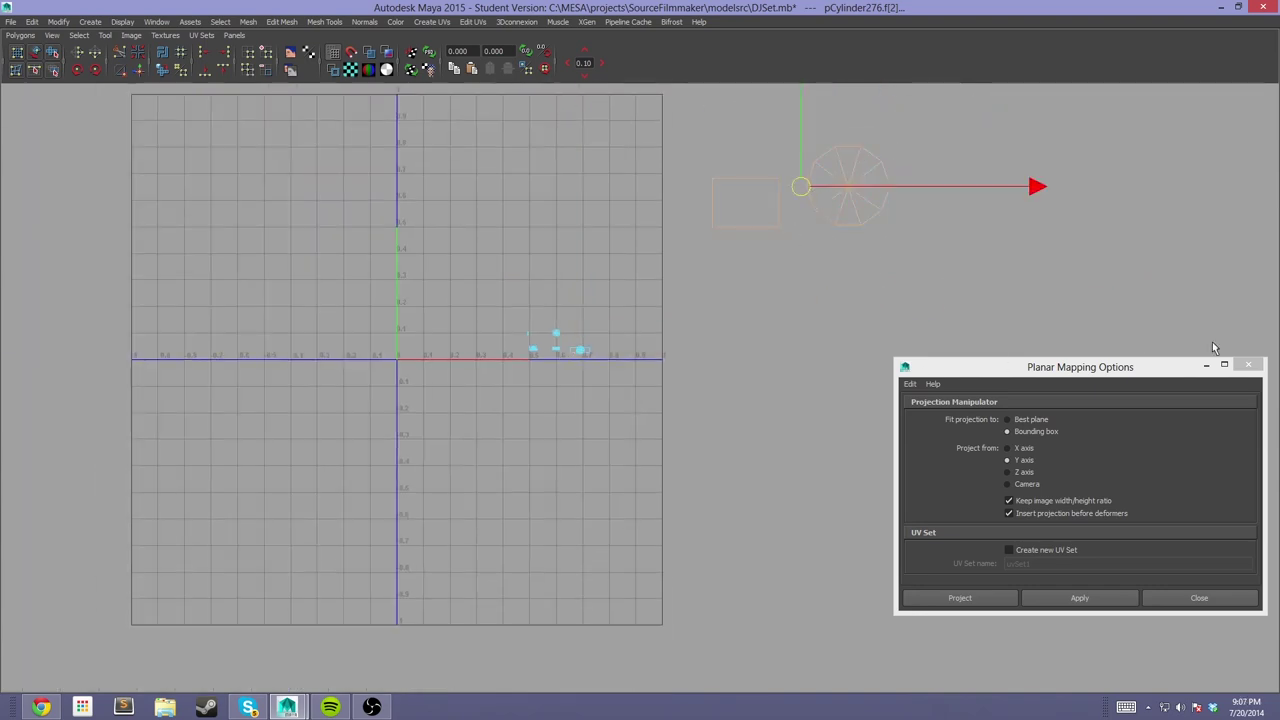
click(1248, 364)
scroll(790, 193, down, 2)
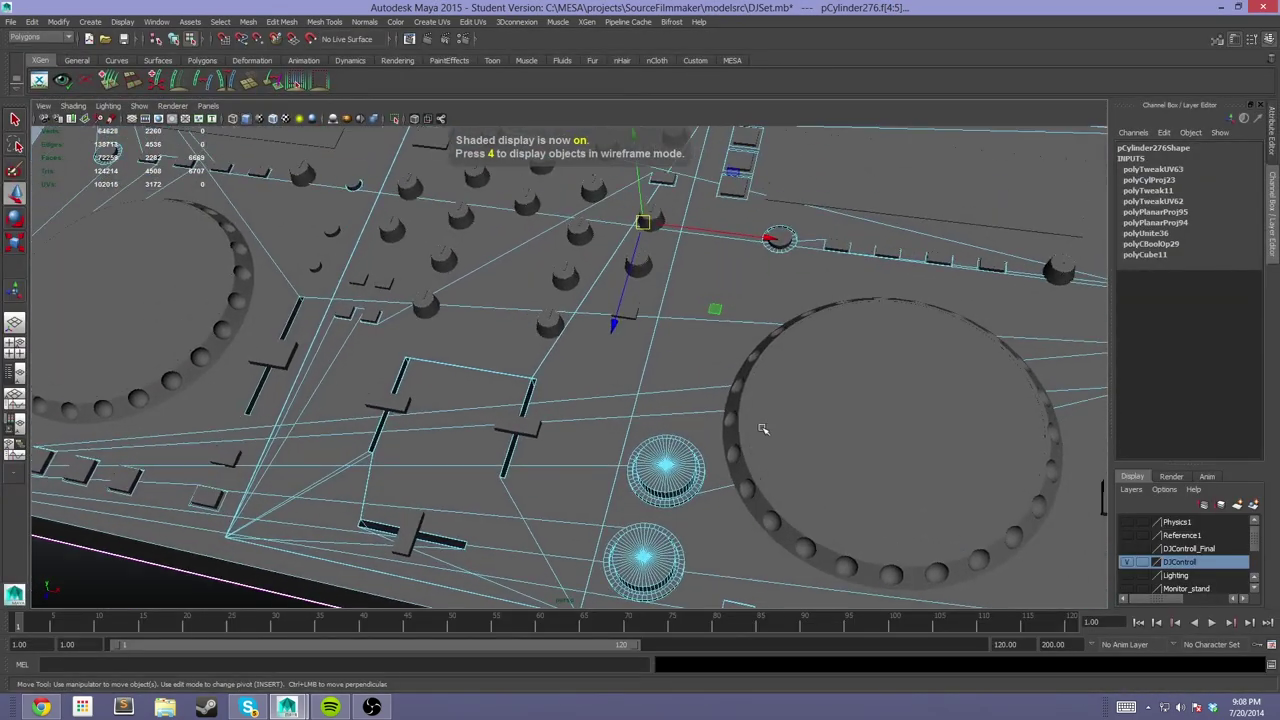
Select the two round fader caps and isolate them in the view
alt+drag(765, 437, 606, 366)
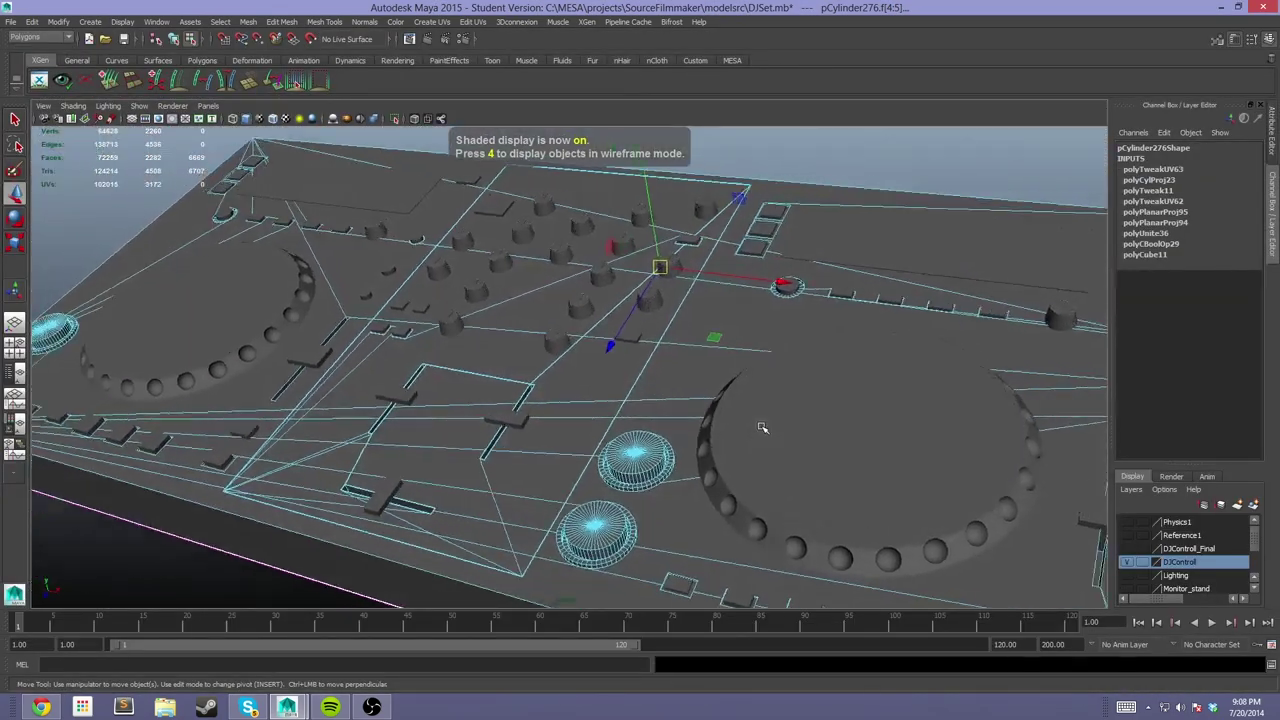
right_drag(606, 366, 593, 473)
scroll(593, 473, down, 3)
key(ctrl+1)
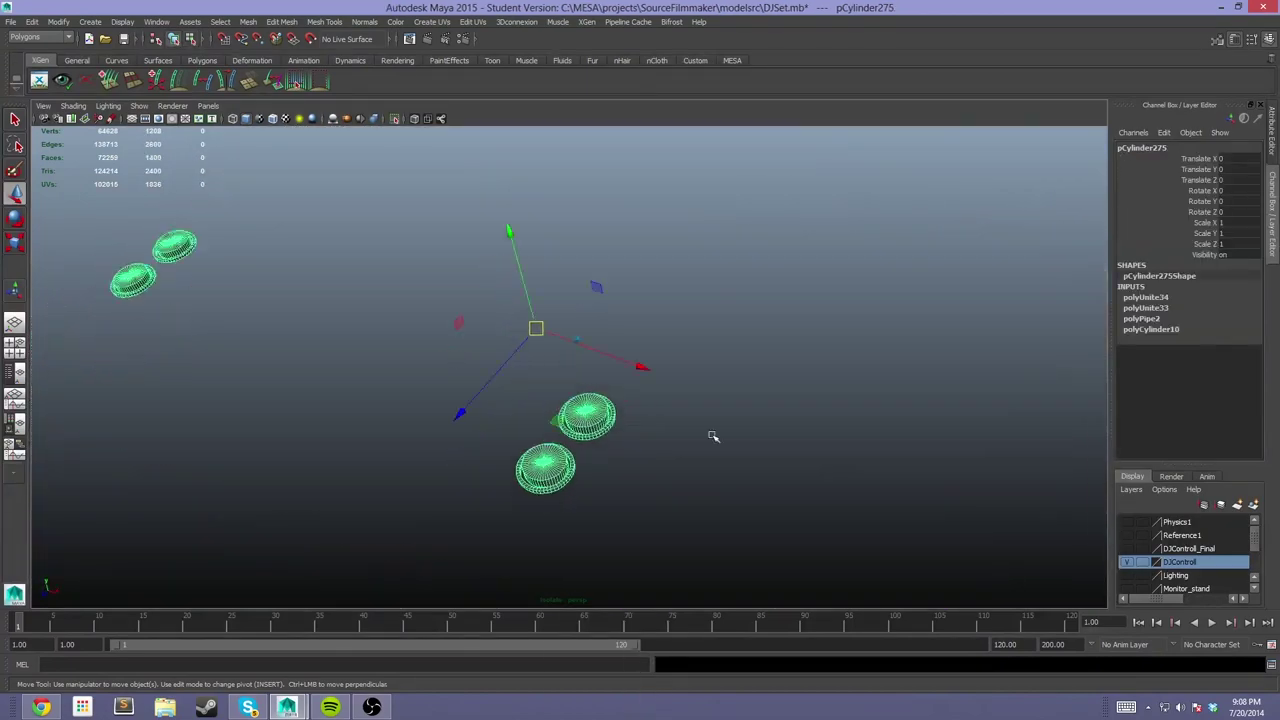
key(space)
key(space)
key(f)
In face mode, select all the top faces of the two caps from above
mouse_move(587, 395)
alt+mouse_down()
mouse_move(331, 314)
mouse_move(476, 396)
alt+mouse_up()
key(F11)
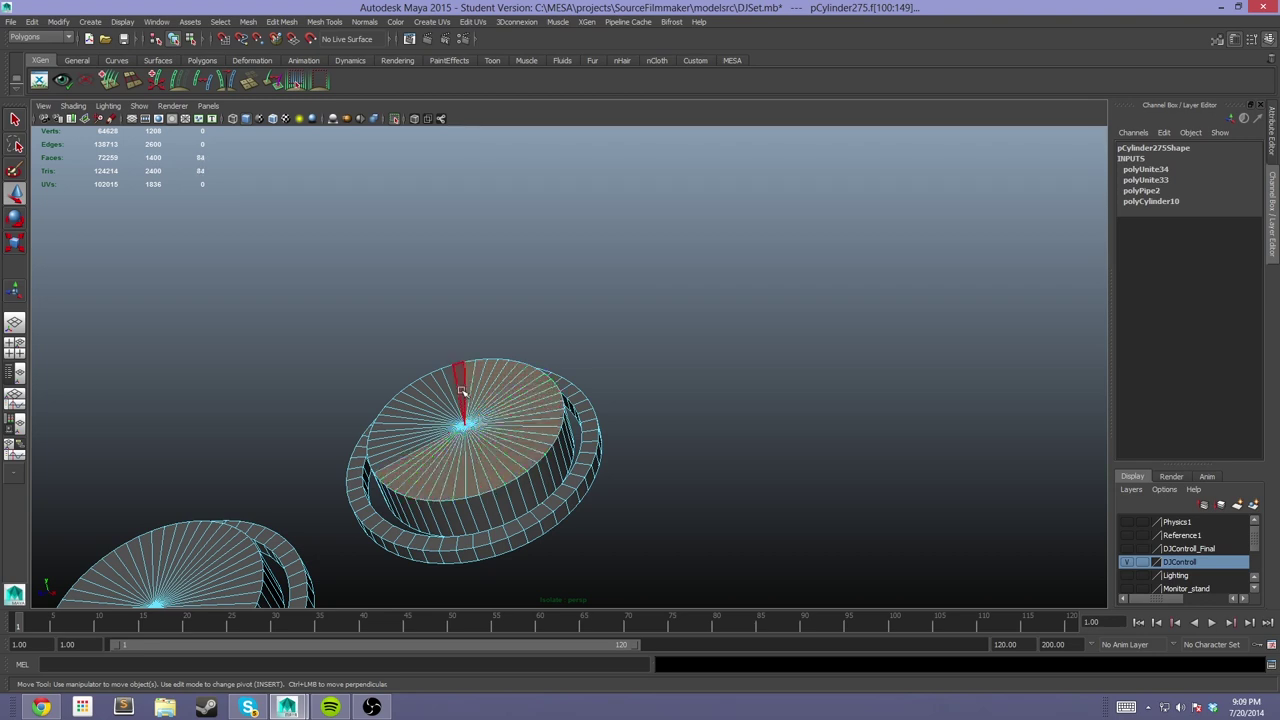
shift+click(397, 447)
alt+drag(397, 447, 353, 398)
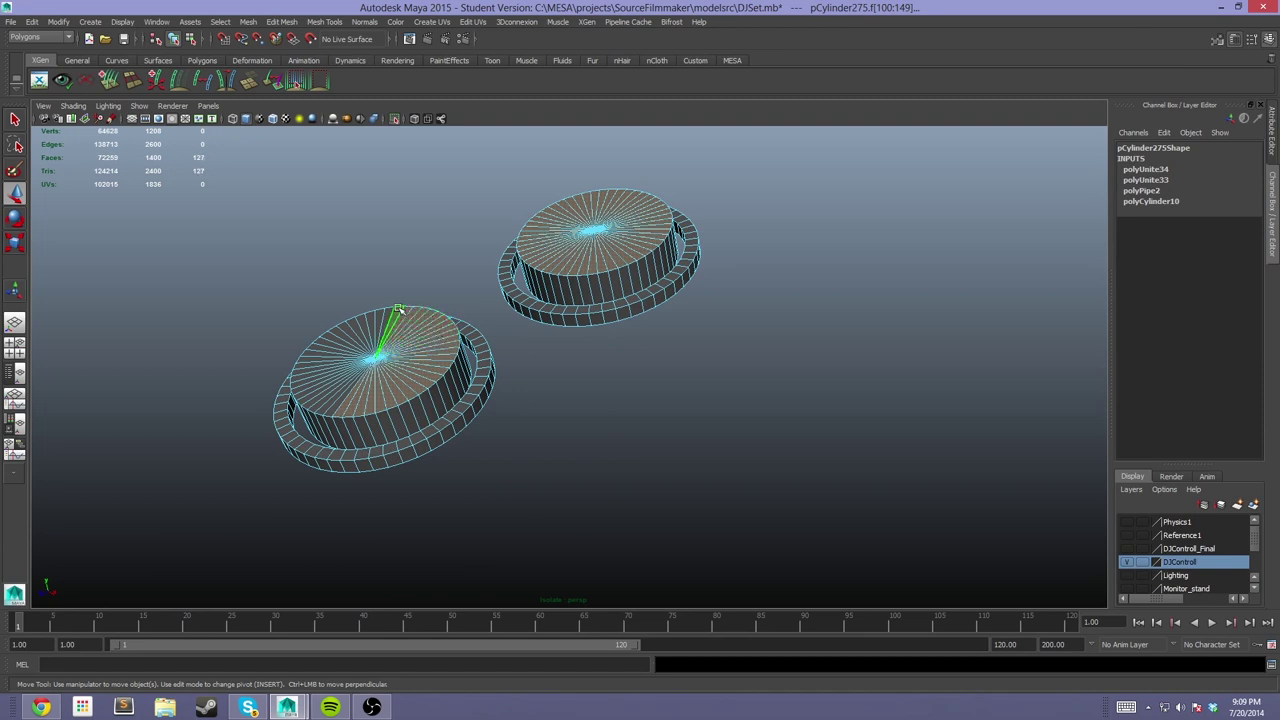
alt+drag(325, 410, 529, 343)
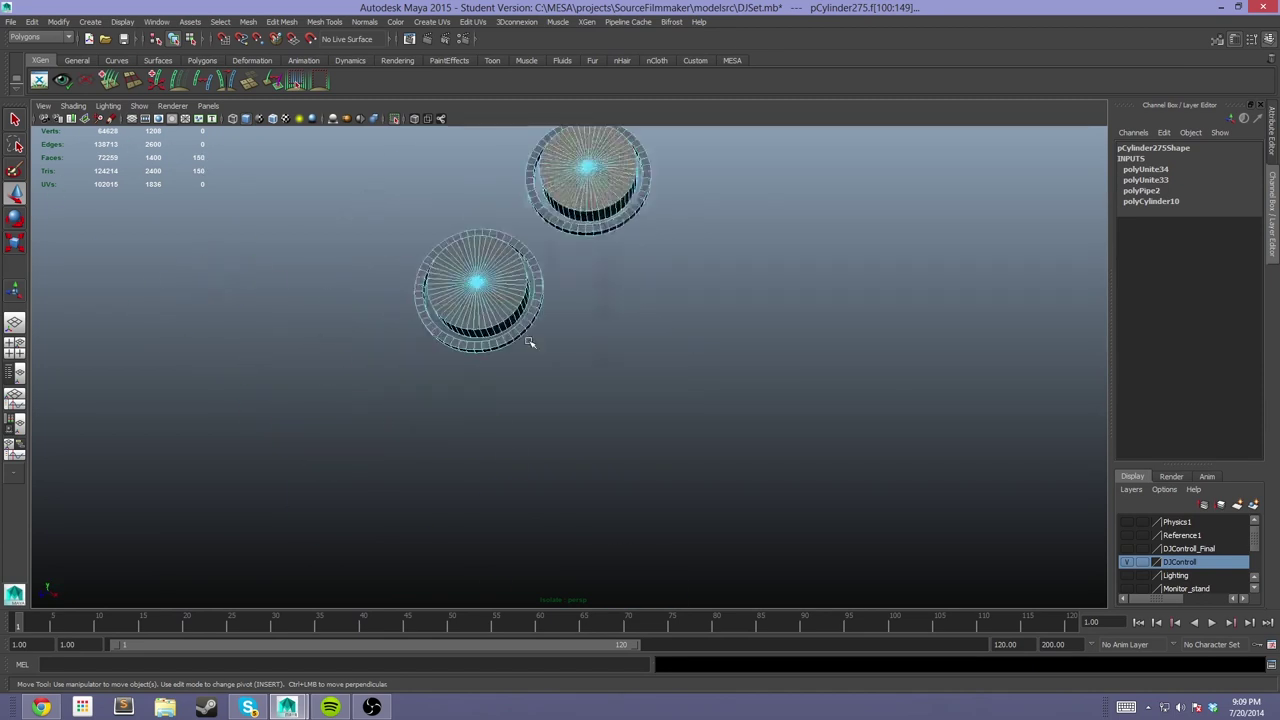
scroll(529, 343, up, 3)
mouse_move(538, 388)
mouse_down()
mouse_move(470, 400)
mouse_move(420, 375)
mouse_move(420, 330)
mouse_move(491, 258)
mouse_up()
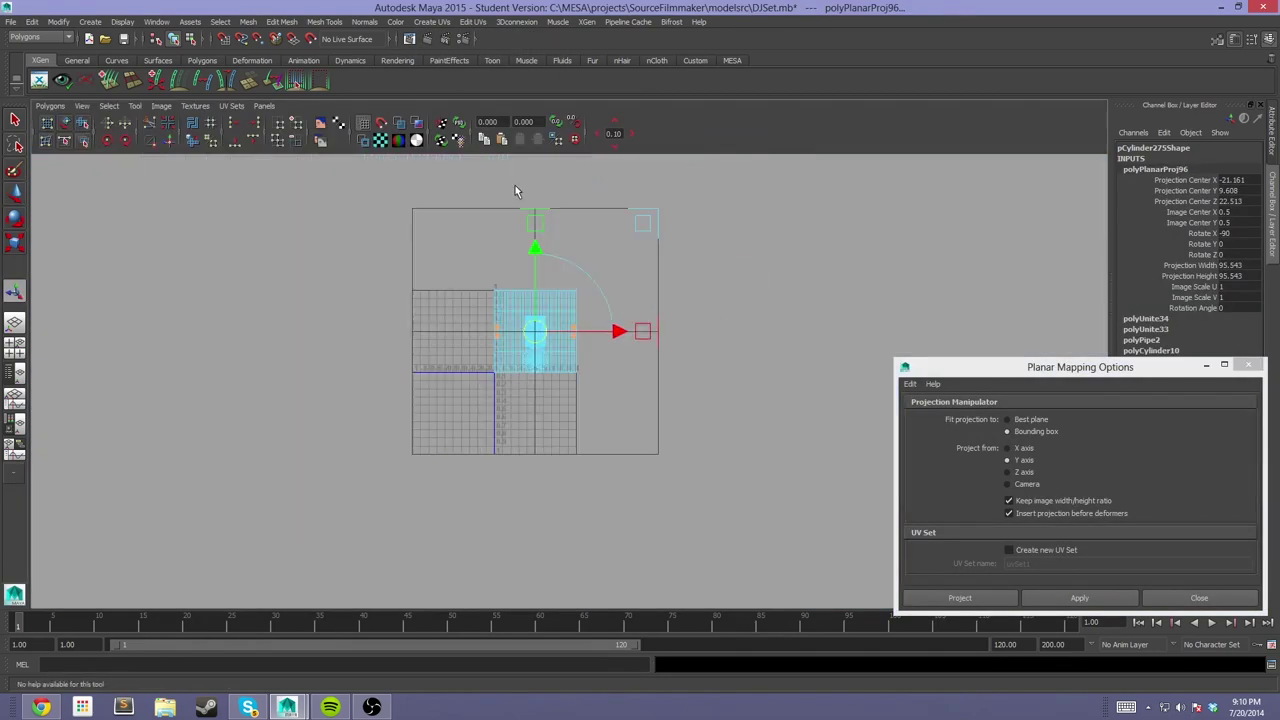
Slide the stray UV points left along U to line up the shell edge
key(w)
scroll(517, 191, down, 2)
scroll(601, 523, up, 5)
click(580, 524)
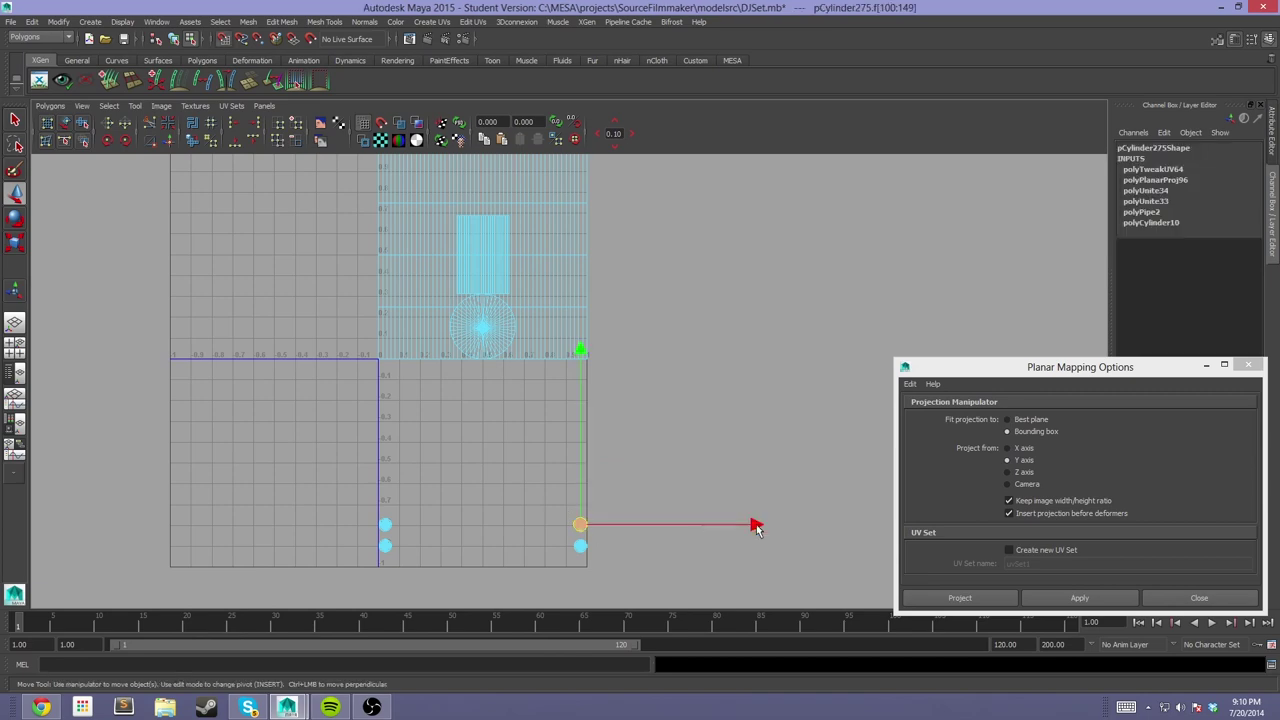
drag(580, 524, 482, 524)
click(385, 524)
click(580, 545)
drag(653, 547, 458, 547)
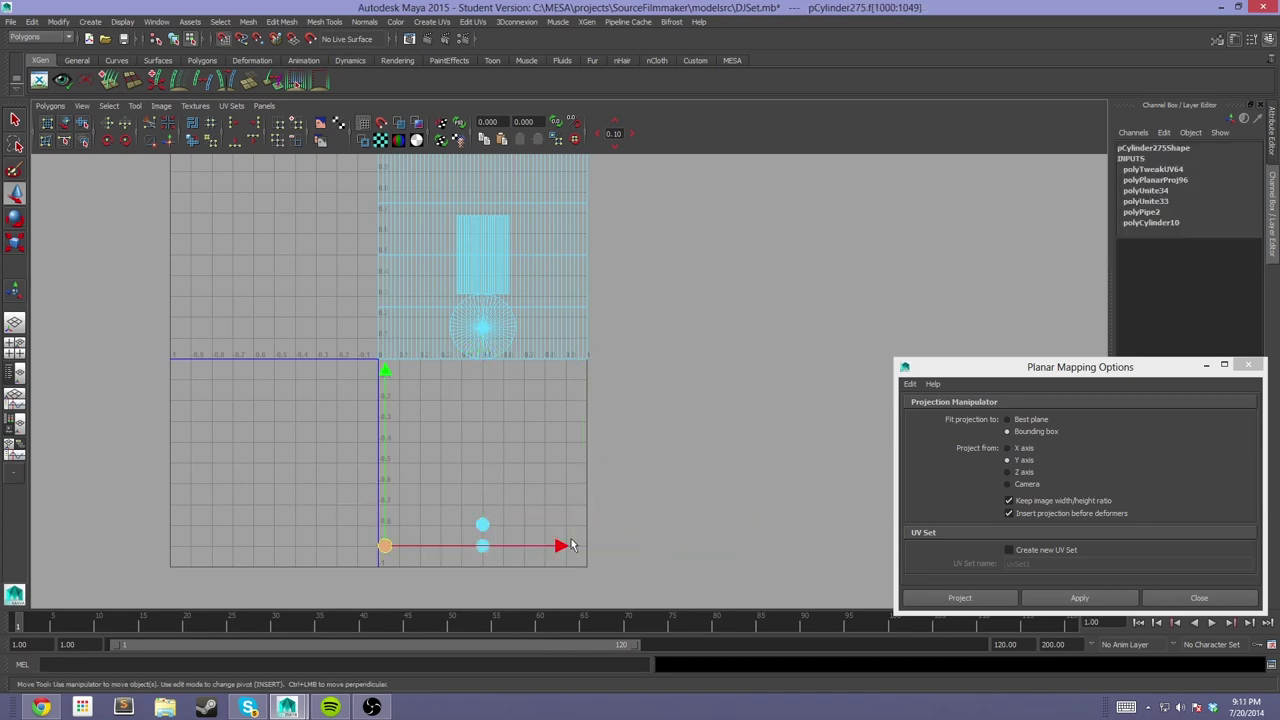
Save the scene, then select the top faces of both puck discs
key(space)
key(ctrl+s)
key(space)
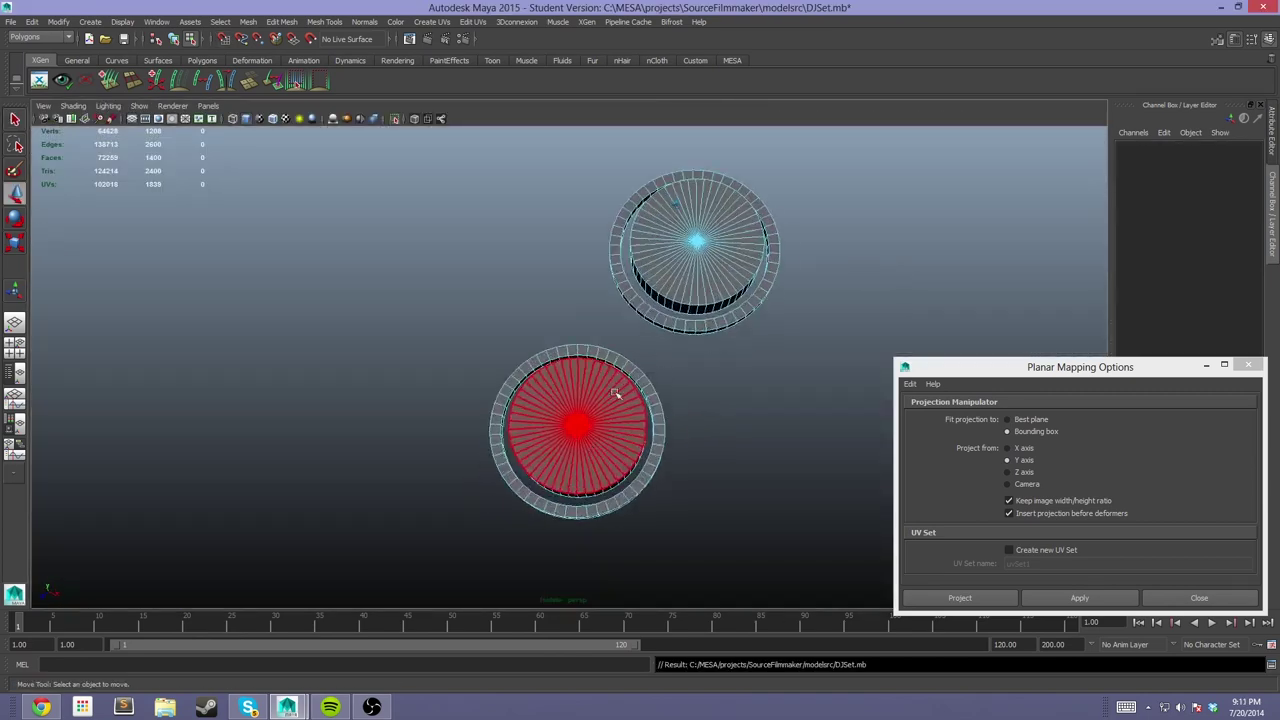
mouse_move(843, 258)
alt+mouse_down()
mouse_move(323, 280)
mouse_move(270, 300)
alt+mouse_up()
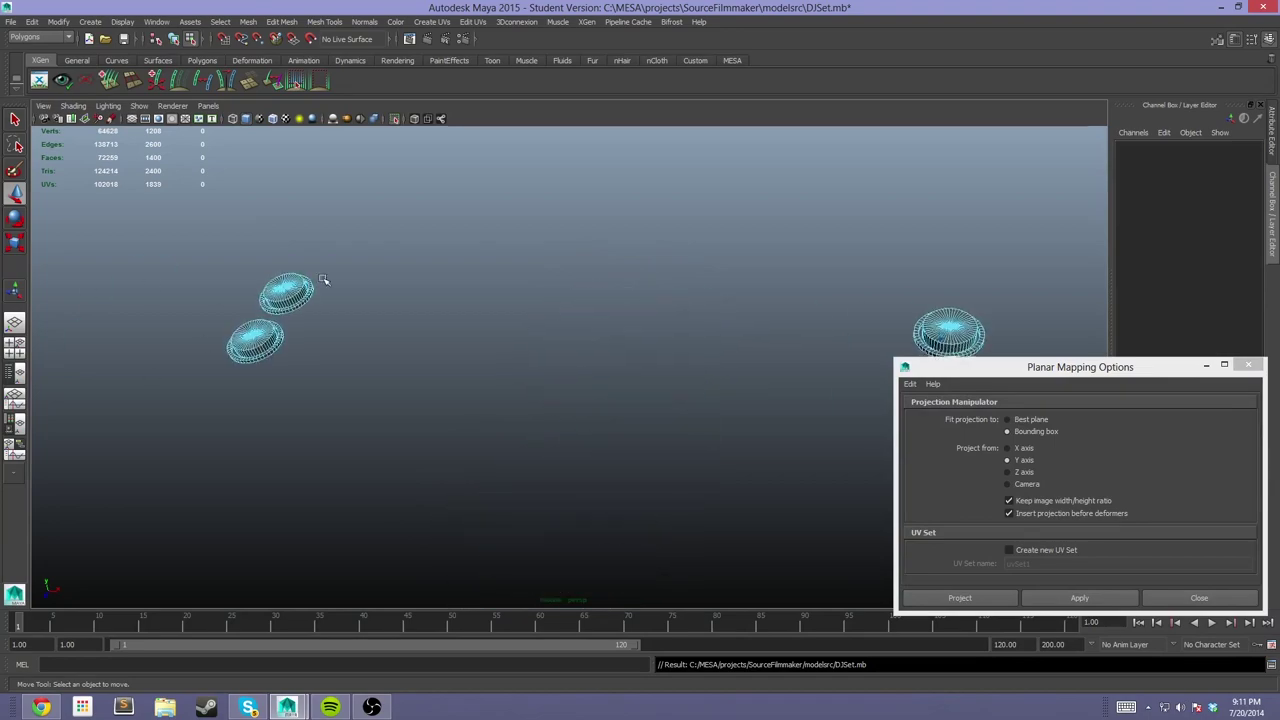
key(f)
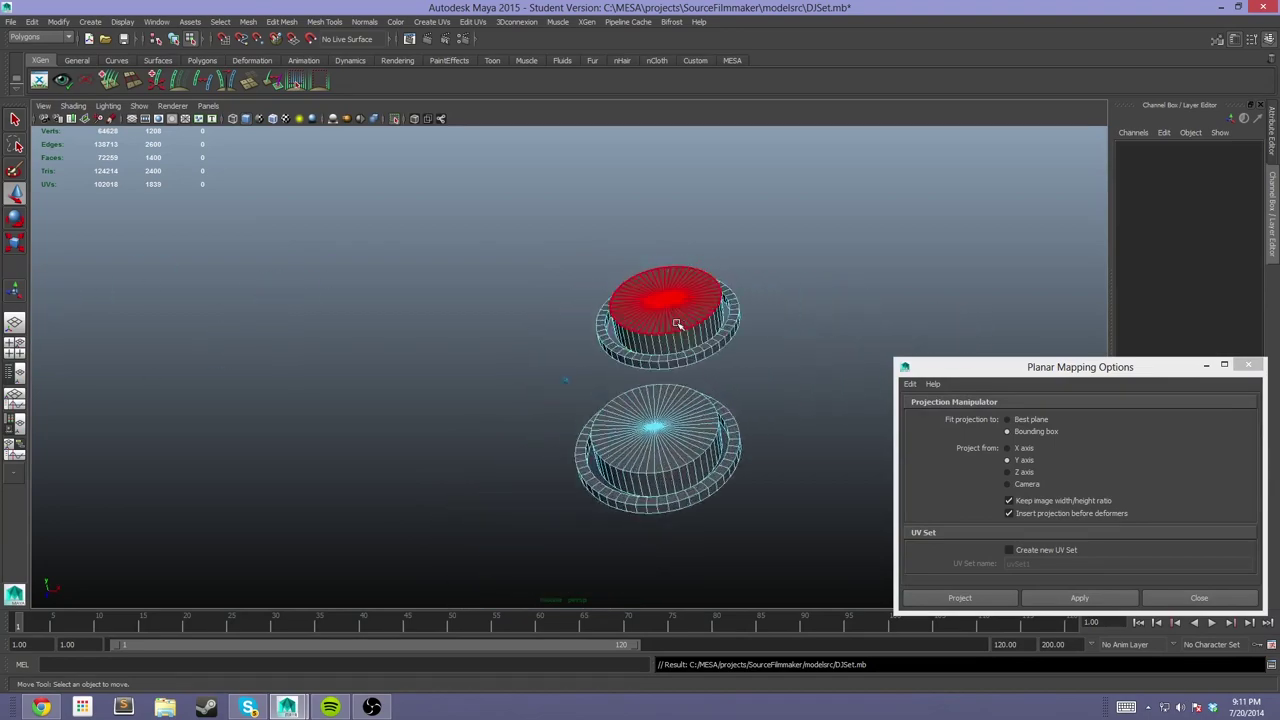
mouse_move(543, 471)
alt+mouse_down()
mouse_move(205, 340)
mouse_move(423, 391)
alt+mouse_up()
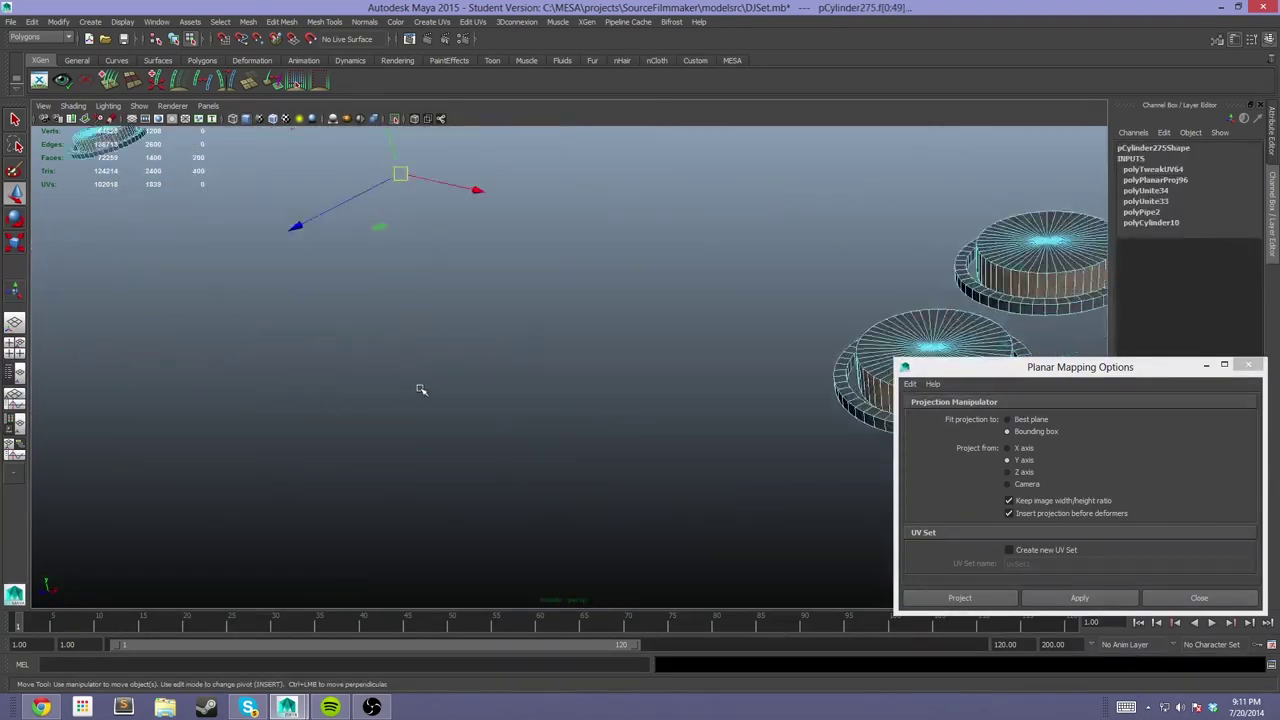
click(281, 22)
Planar-map the disc tops along Y and resize the projection to fit the faces
click(500, 288)
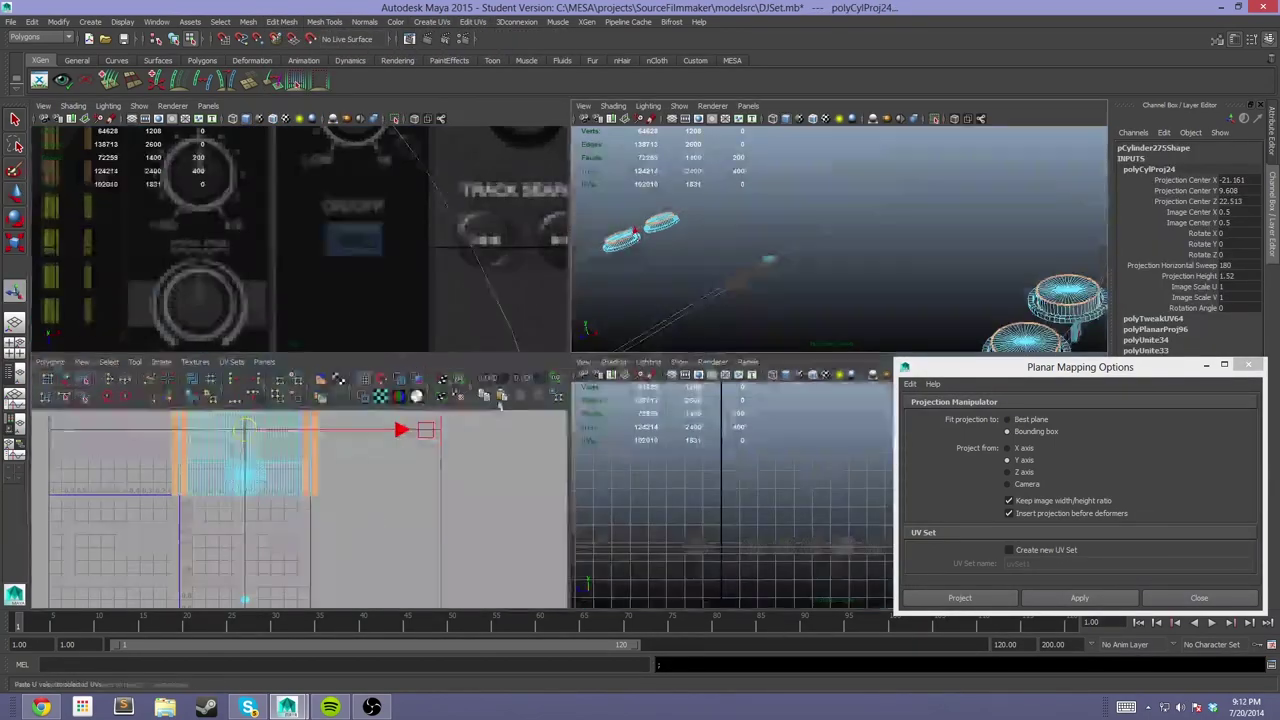
key(space)
scroll(595, 497, down, 2)
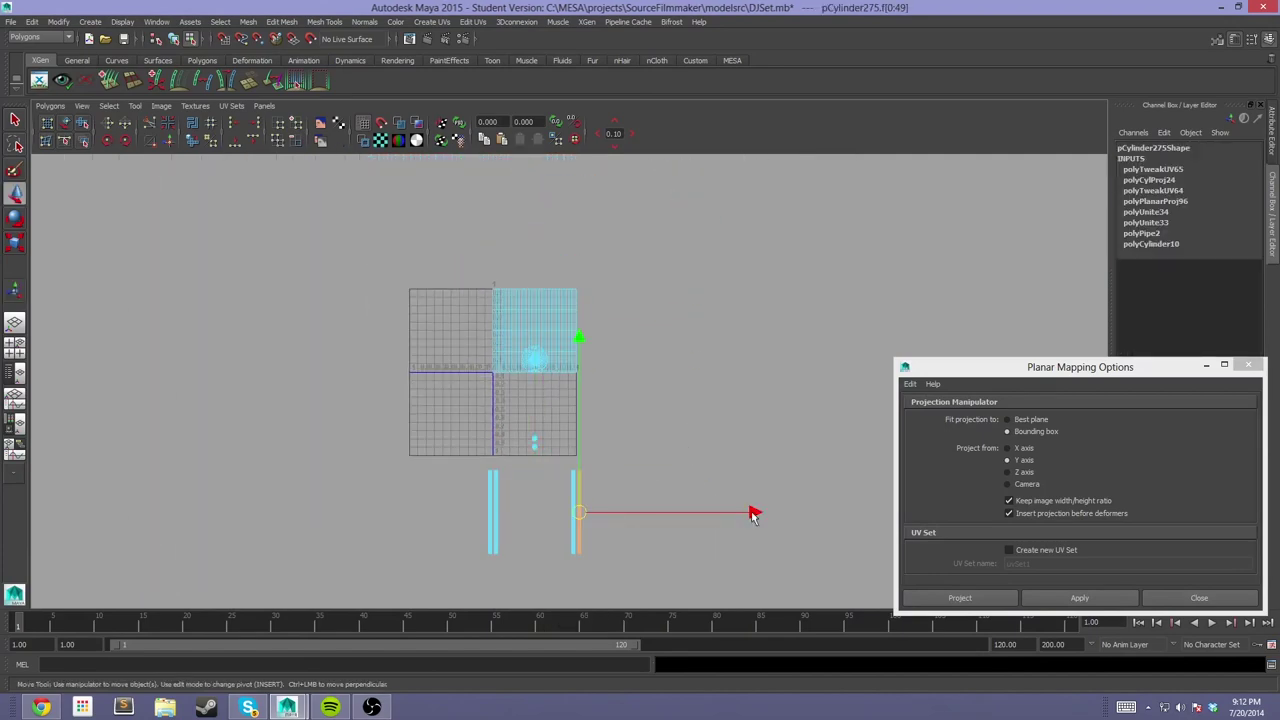
key(space)
key(space)
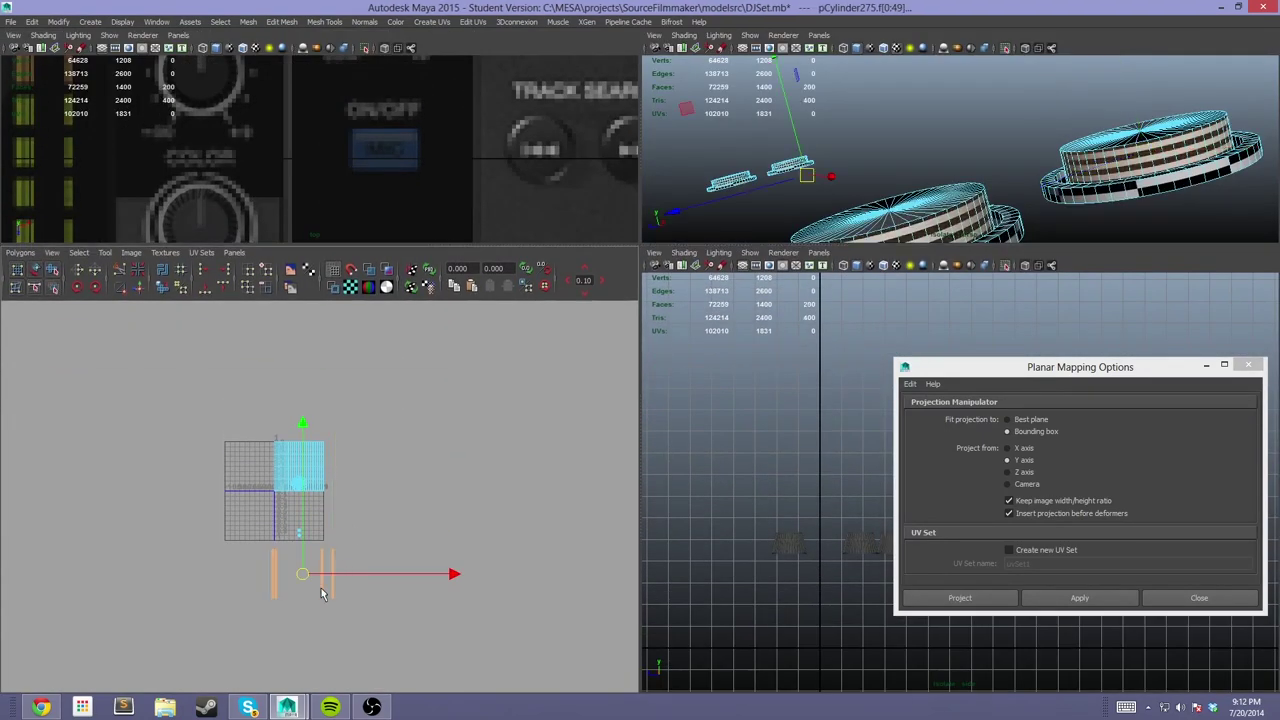
mouse_move(457, 577)
mouse_down()
mouse_move(560, 576)
mouse_move(449, 574)
mouse_up()
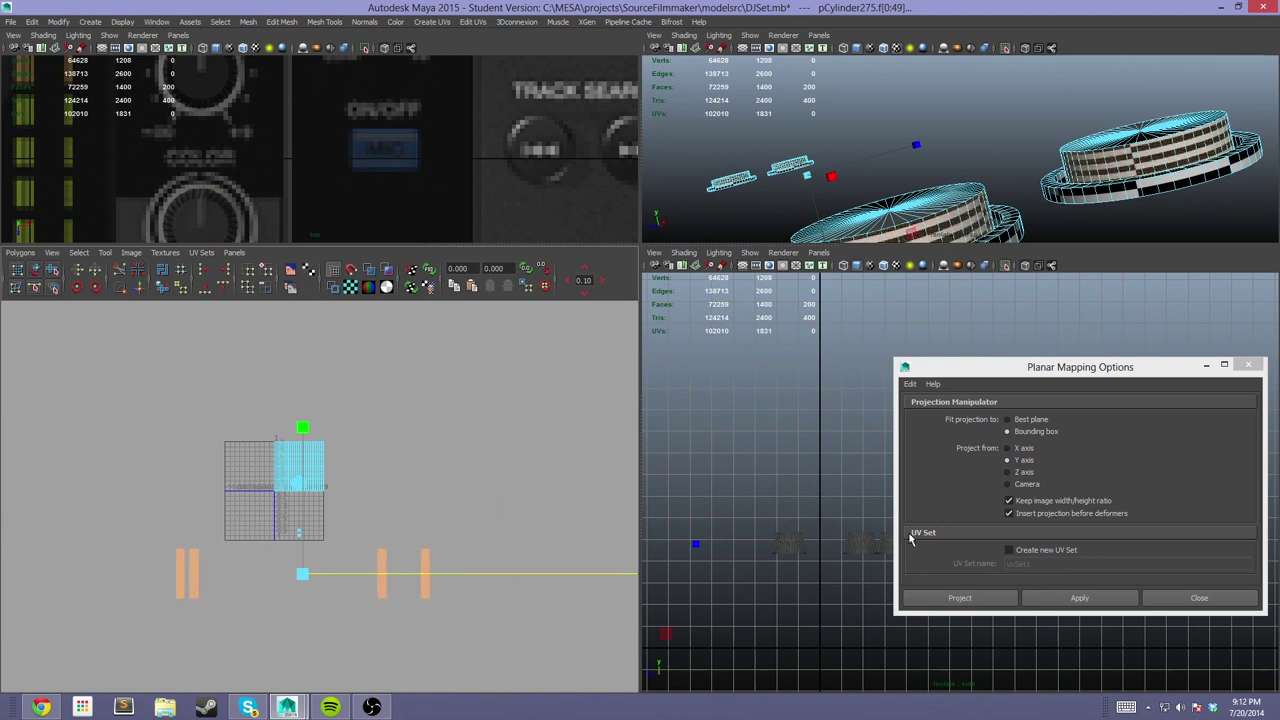
drag(303, 430, 328, 535)
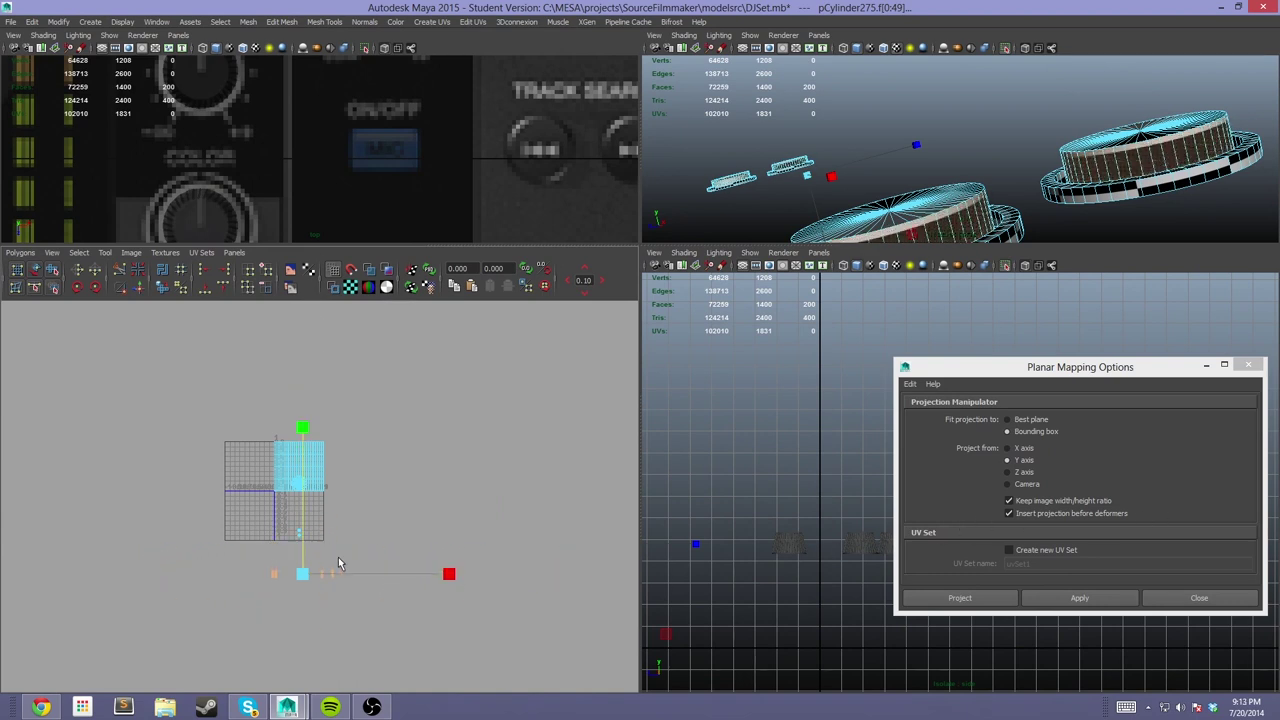
Move the lower UV shells up beside the upper shells in the UV layout
click(370, 540)
scroll(370, 540, up, 5)
click(351, 499)
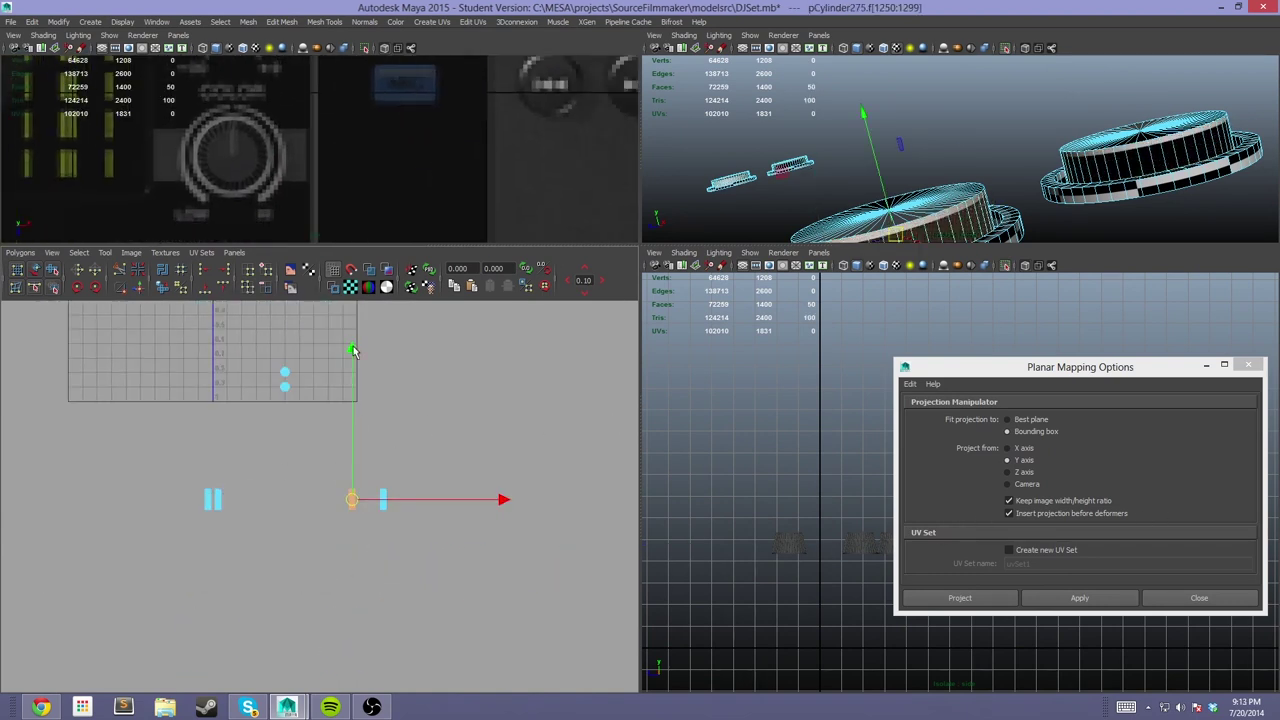
drag(470, 503, 450, 388)
click(294, 408)
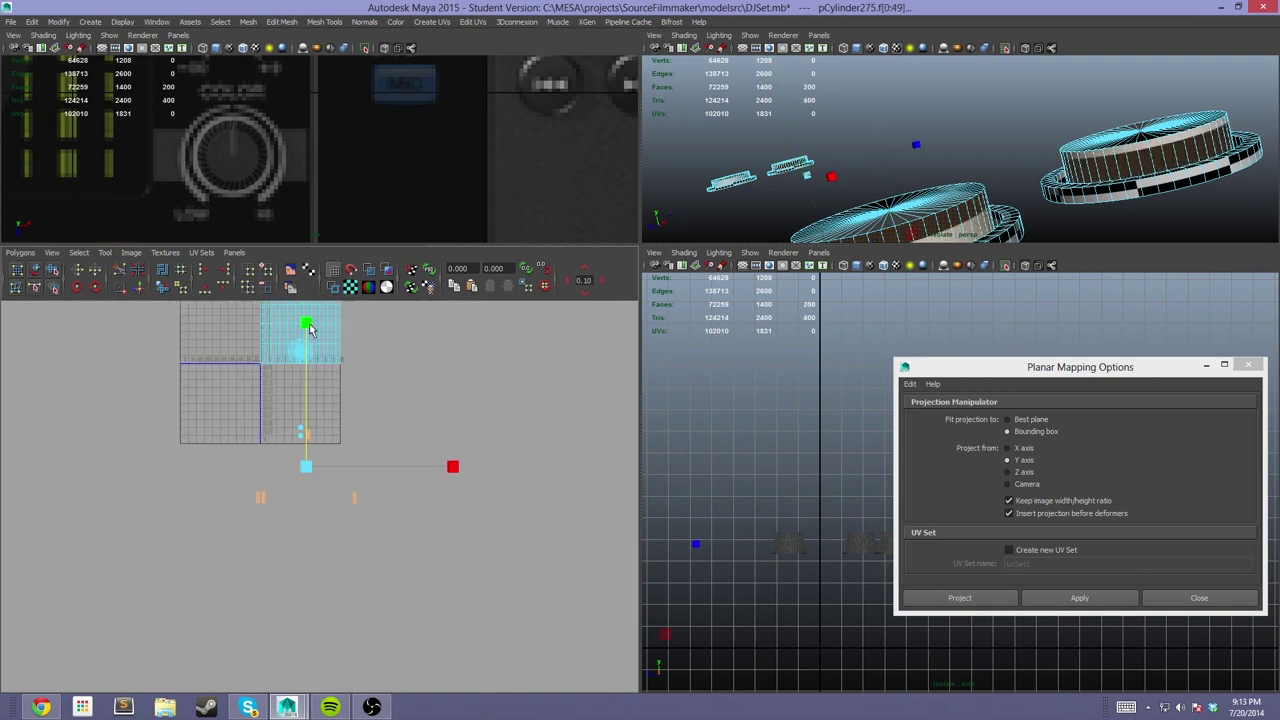
click(296, 352)
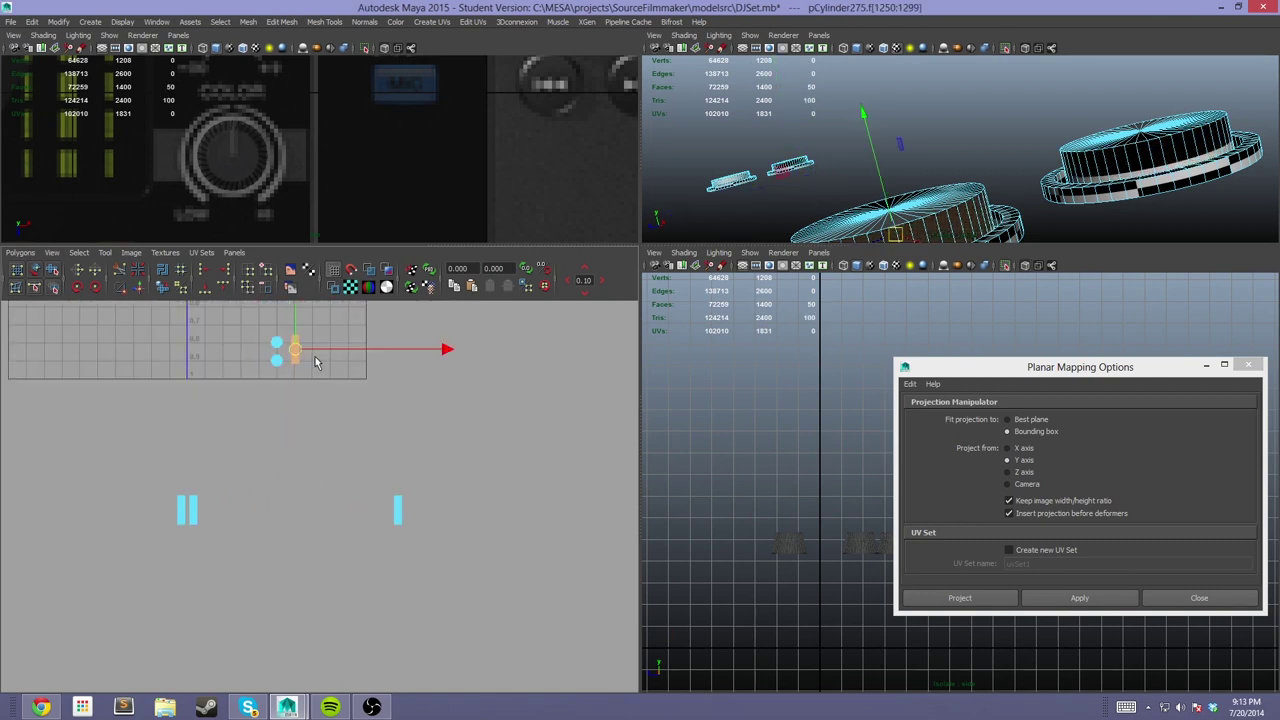
click(398, 510)
drag(398, 510, 290, 360)
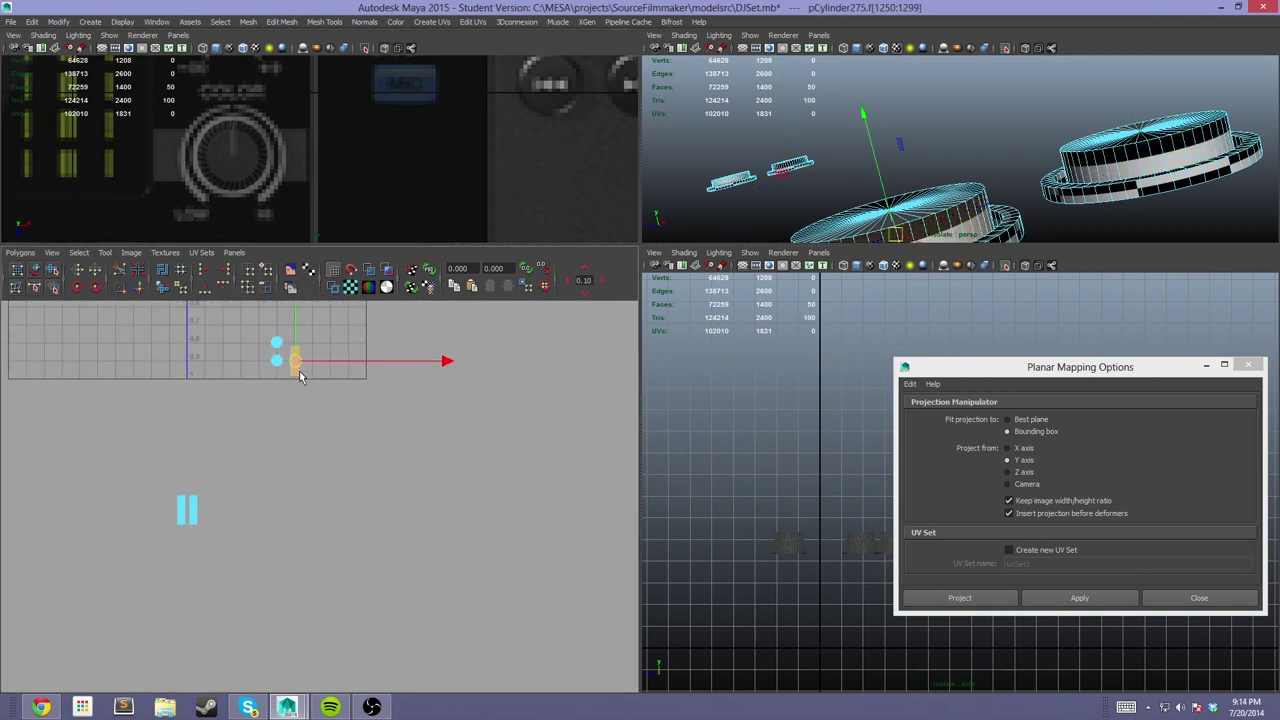
click(188, 511)
click(188, 511)
drag(290, 508, 294, 365)
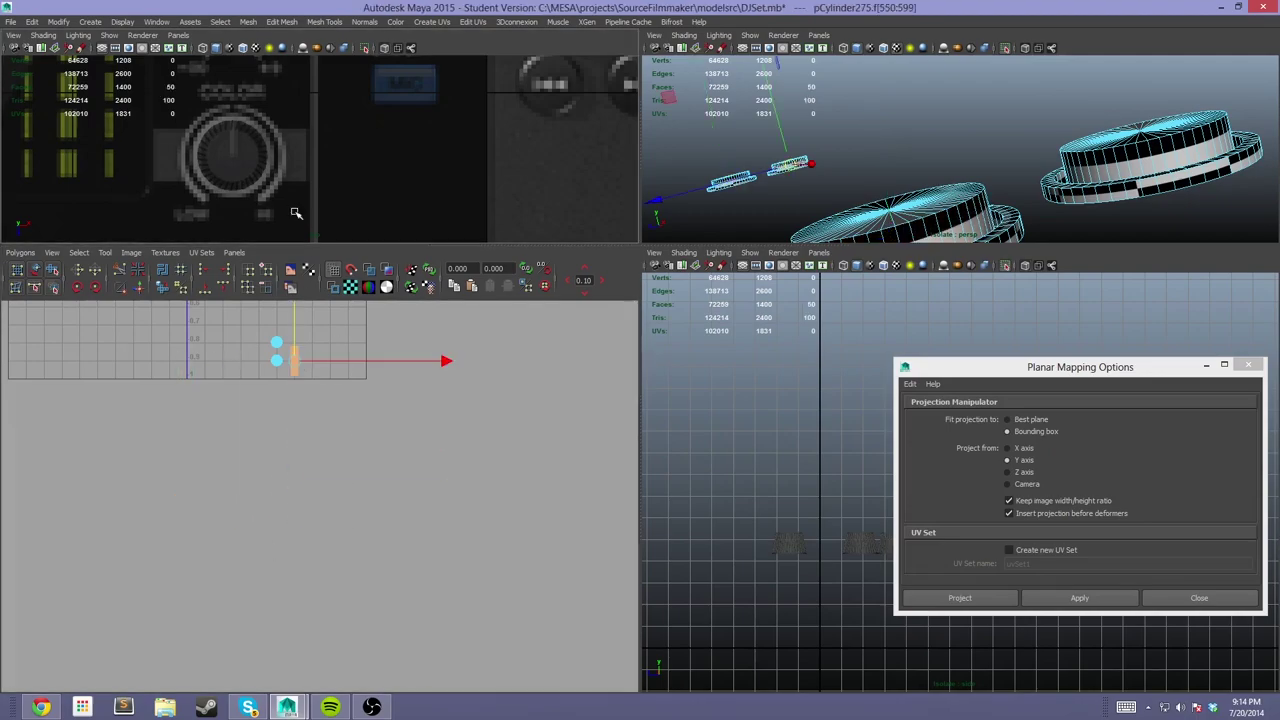
key(space)
Project the puck's outer ring faces and move the UV block beside the 0–1 square
key(f)
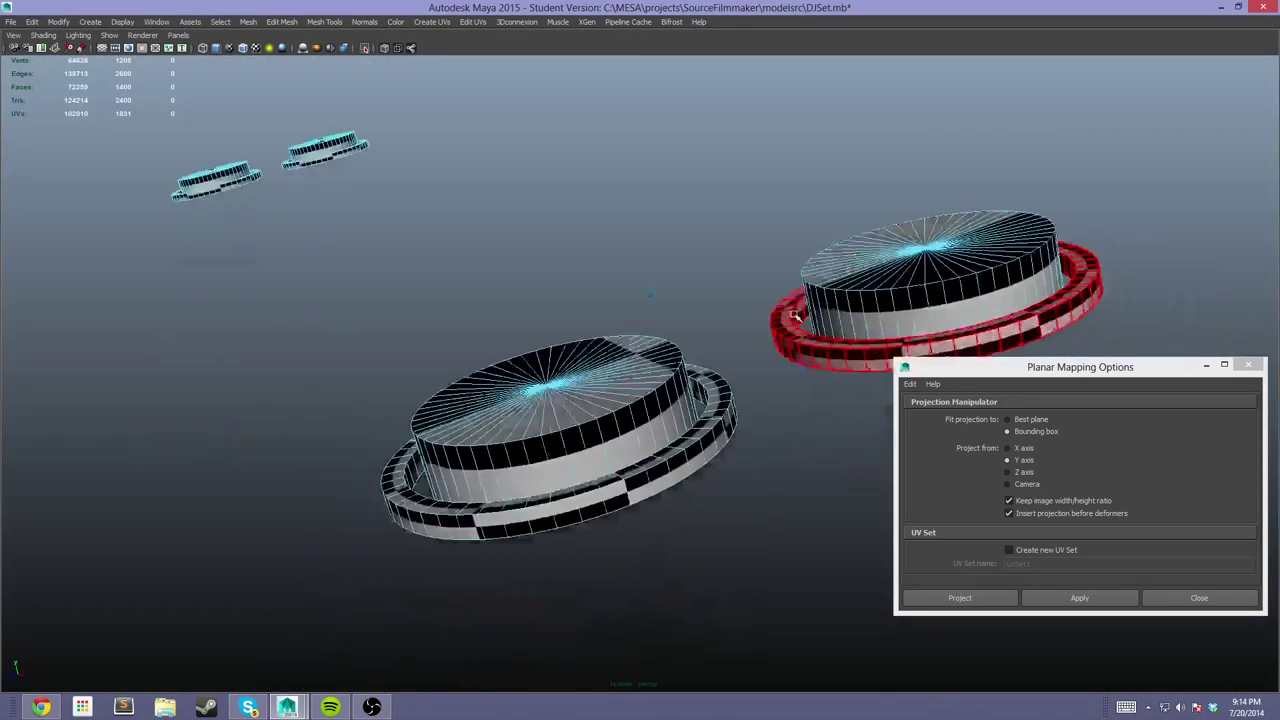
alt+drag(840, 352, 797, 311)
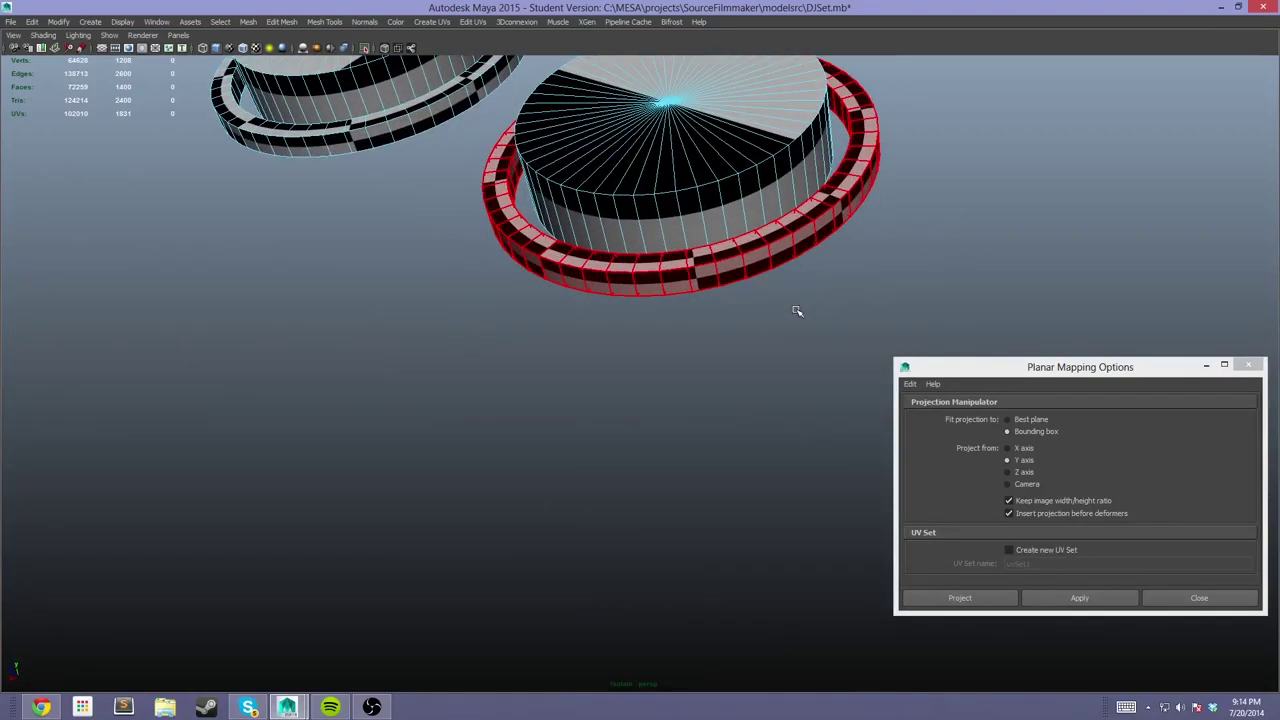
alt+drag(797, 311, 450, 335)
key(space)
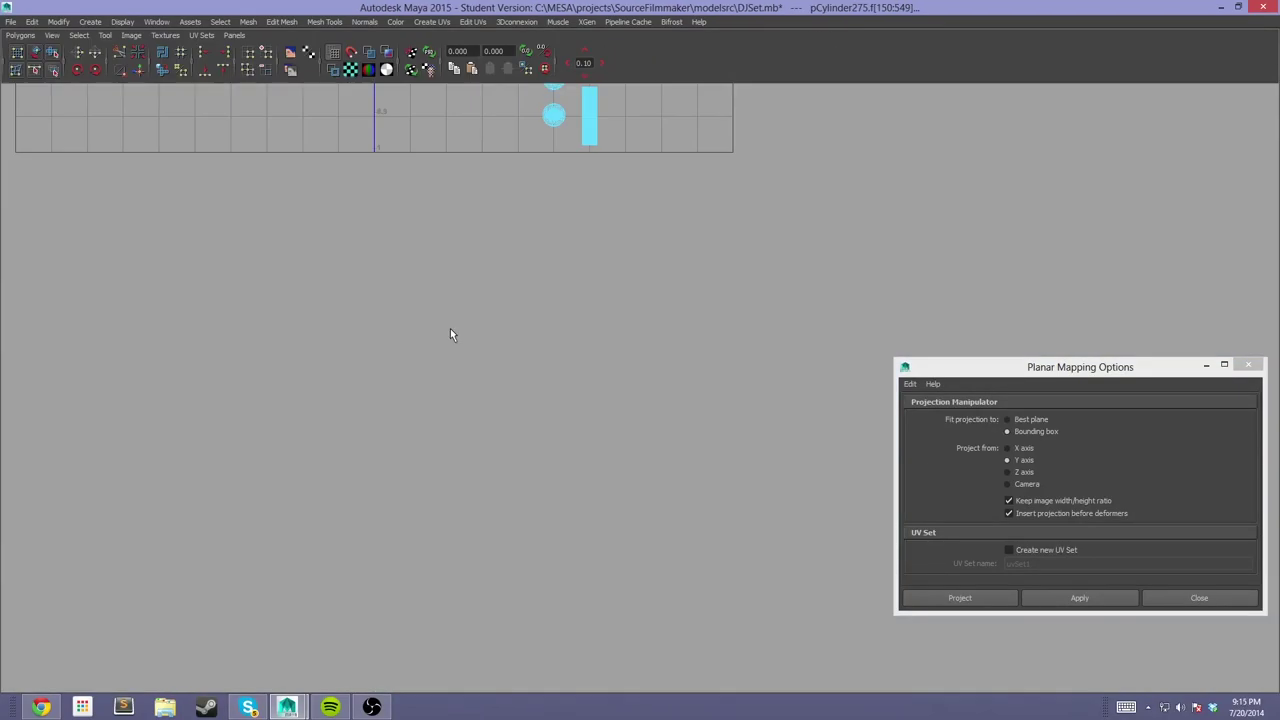
key(f)
drag(668, 356, 1034, 352)
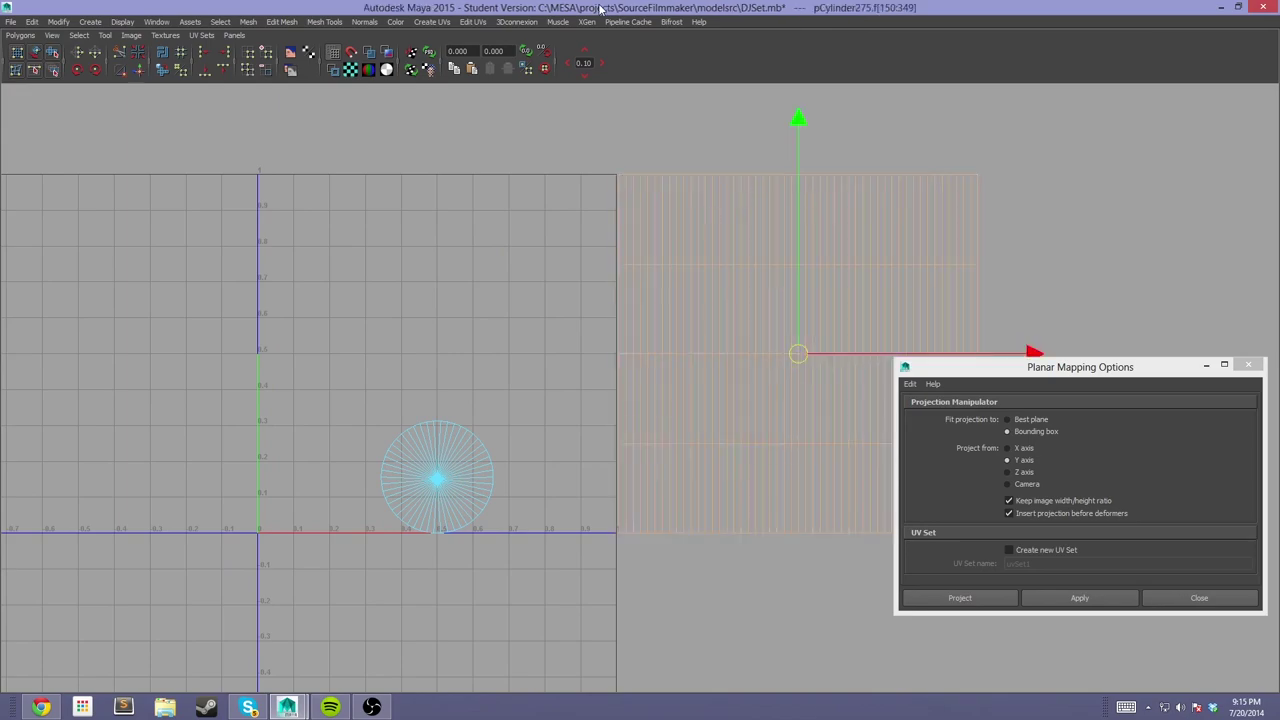
key(space)
Grow the face selection to cover the puck's whole outer side band
key(space)
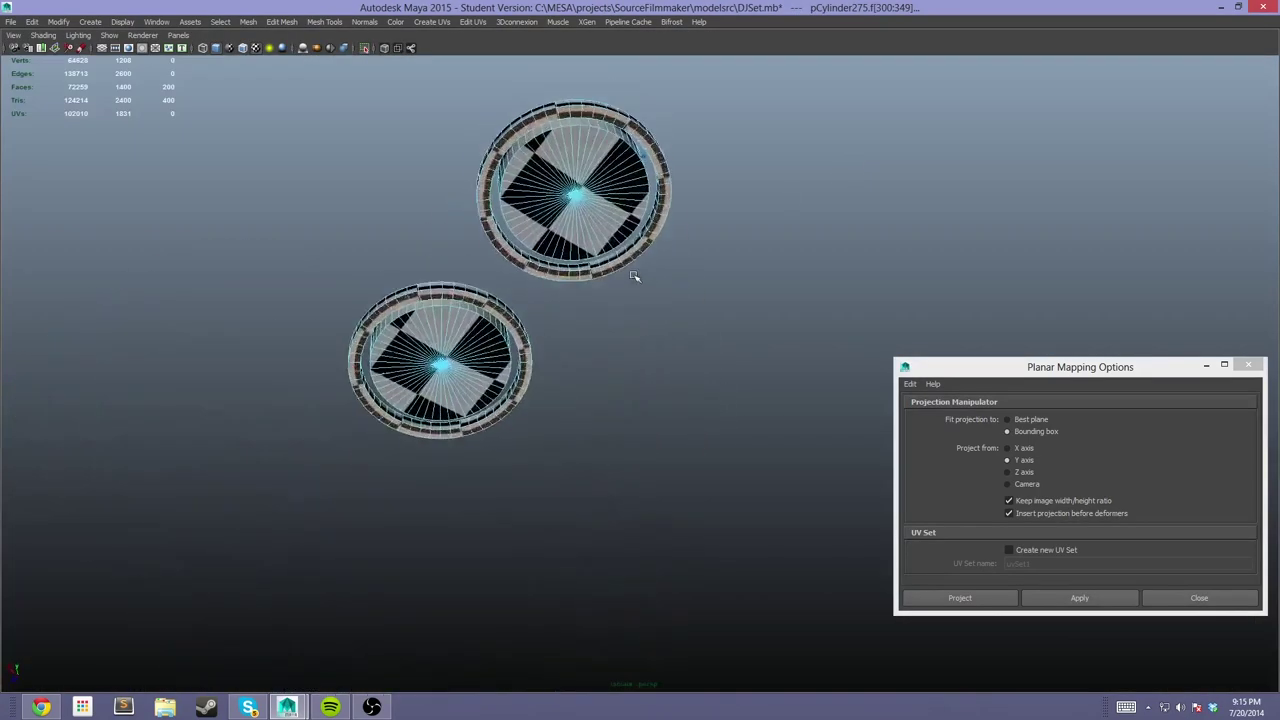
alt+drag(633, 276, 600, 286)
key(space)
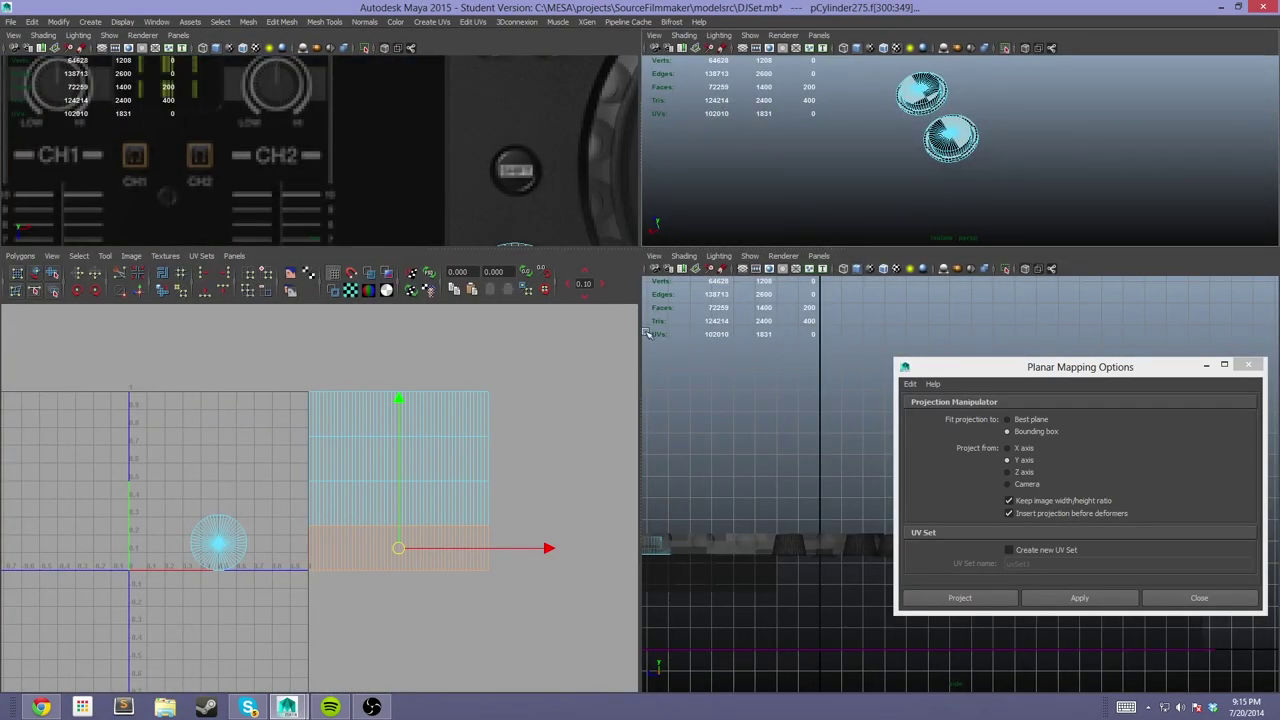
key(f)
key(Up)
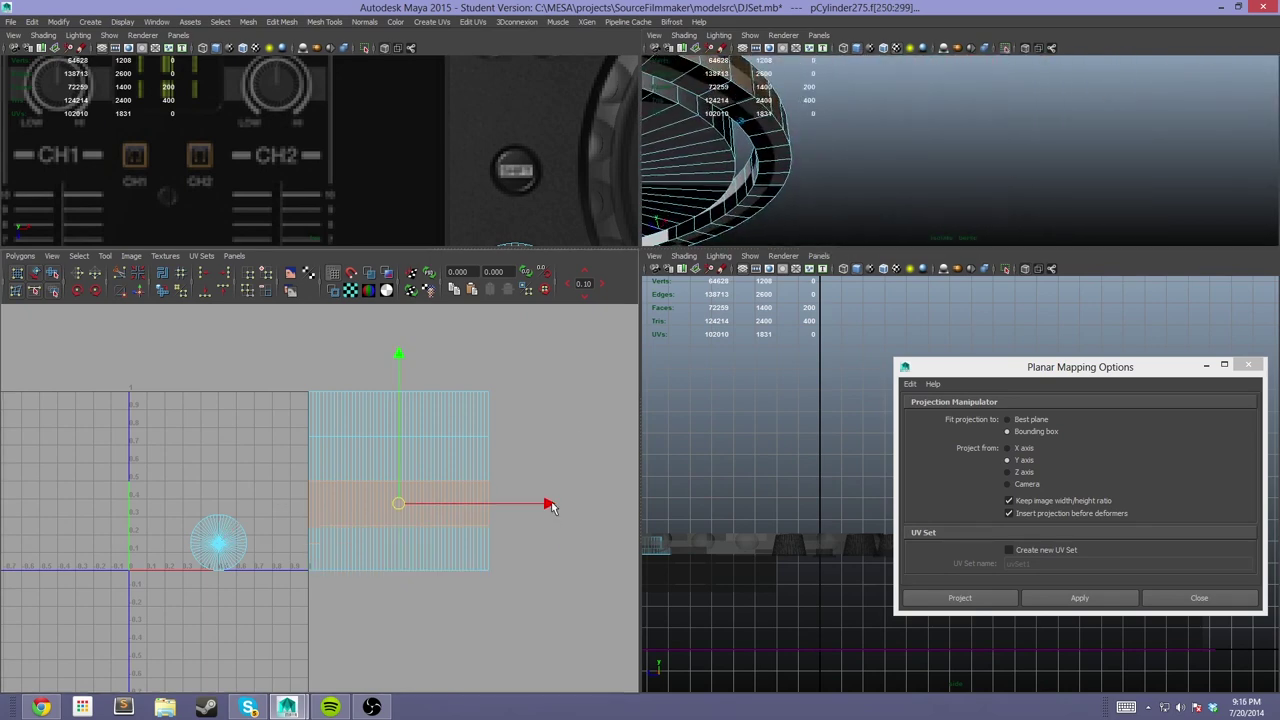
key(shift+period)
key(f)
key(shift+period)
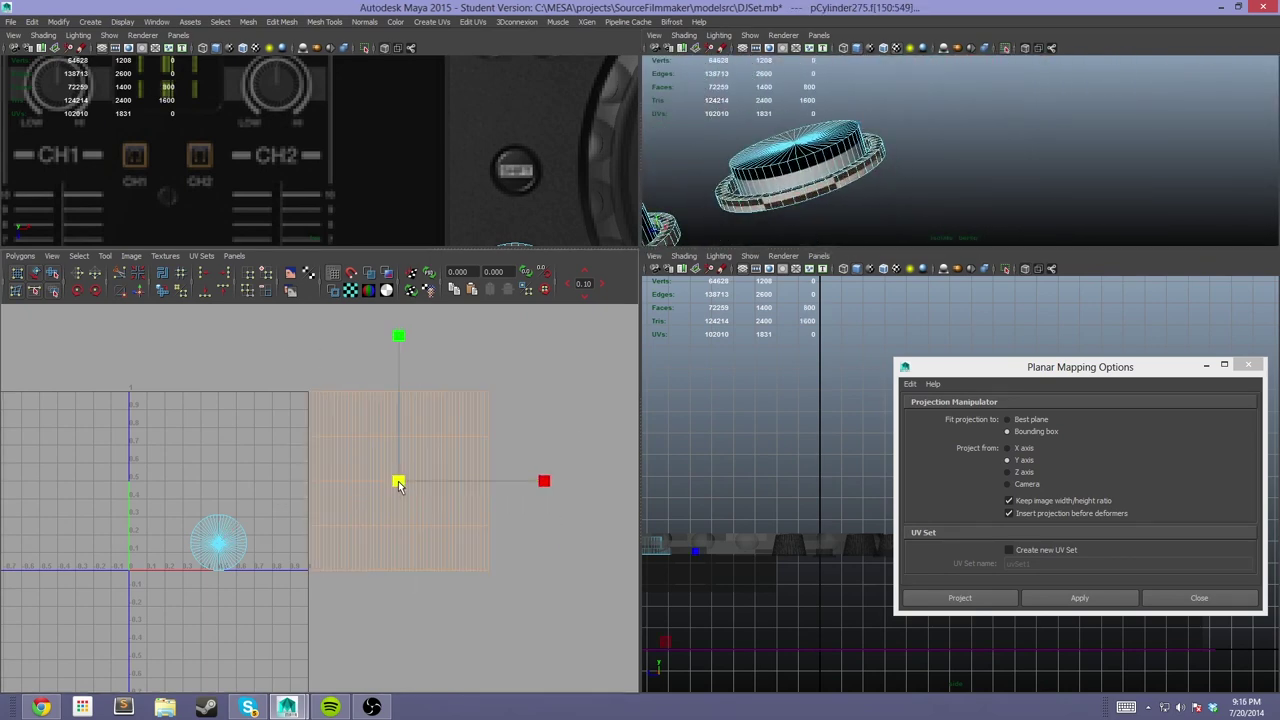
Shrink the projected band block and place it beside the cyan UV shell
drag(409, 480, 366, 587)
drag(372, 492, 232, 634)
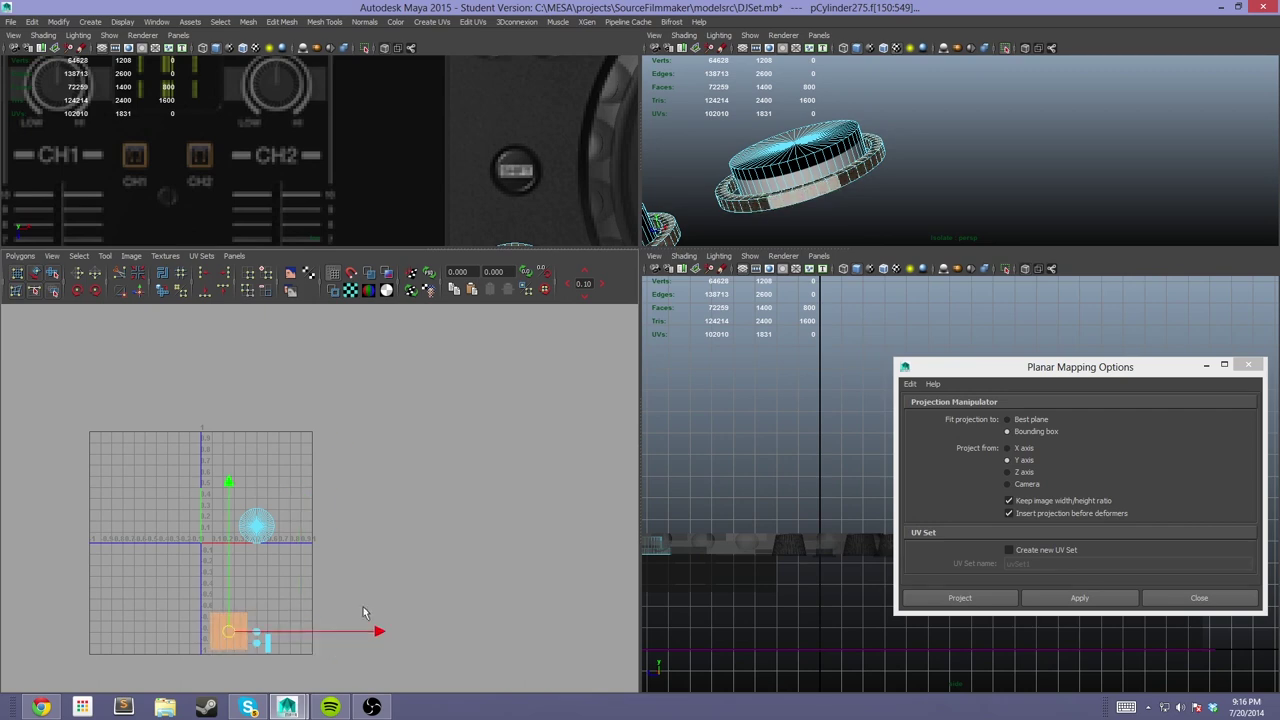
scroll(240, 650, up, 10)
scroll(184, 444, down, 4)
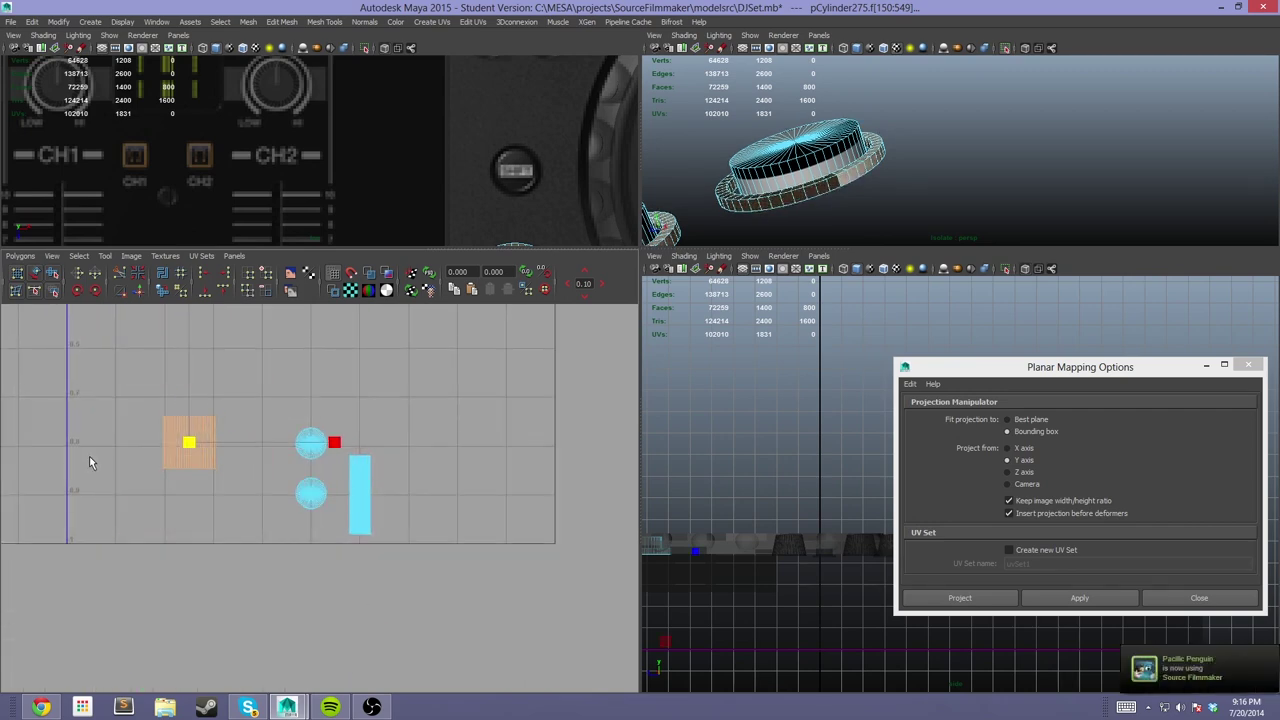
drag(189, 442, 401, 483)
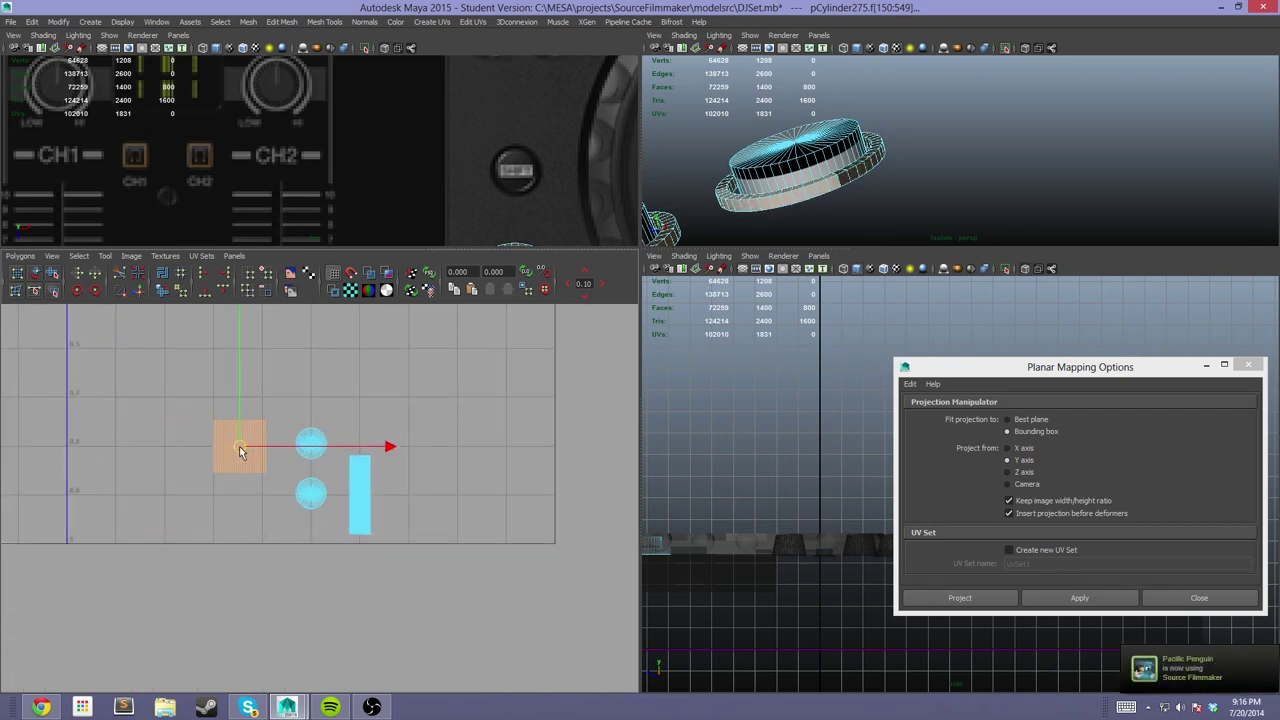
Scale down the thin UV shell around its centre with the Scale tool
click(362, 480)
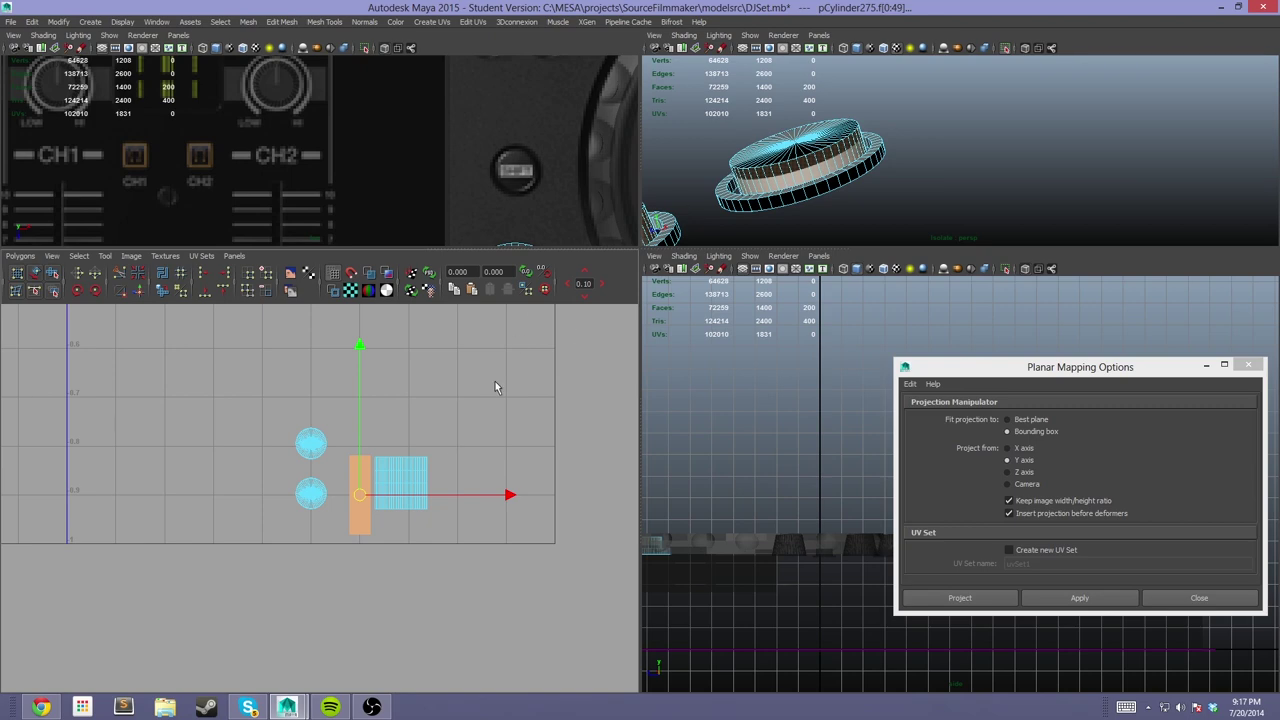
key(r)
drag(359, 494, 354, 549)
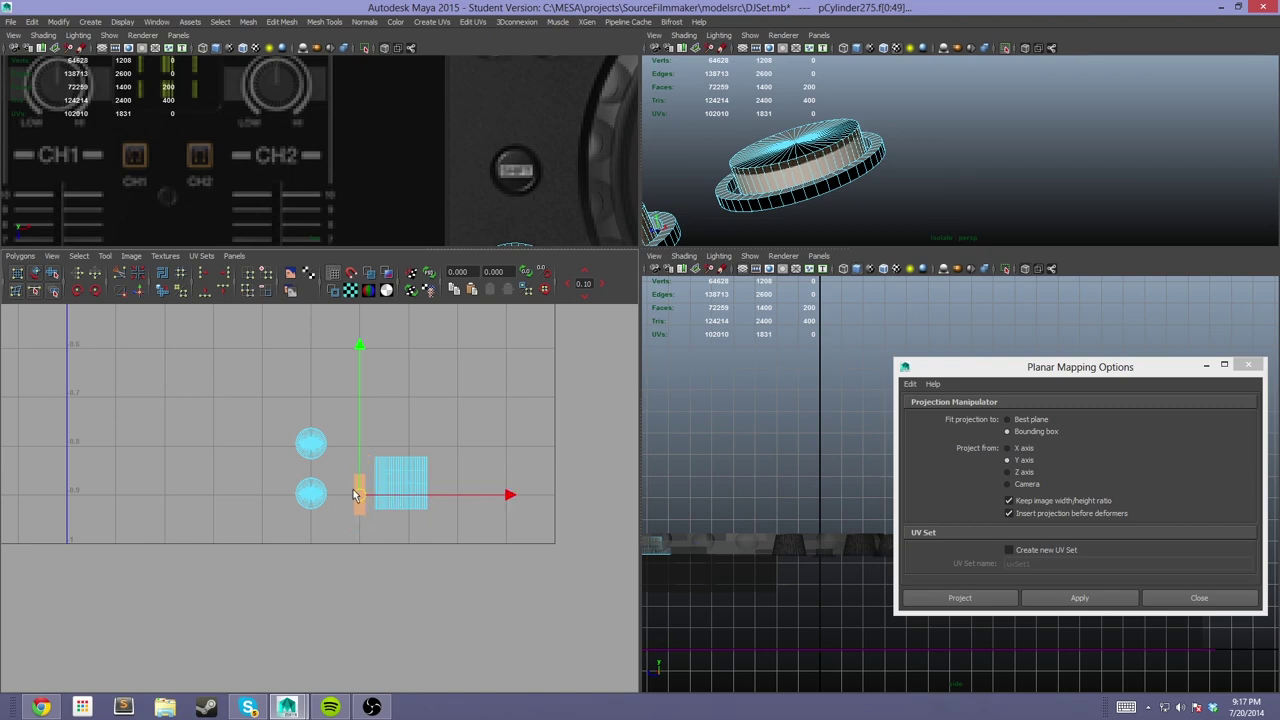
key(space)
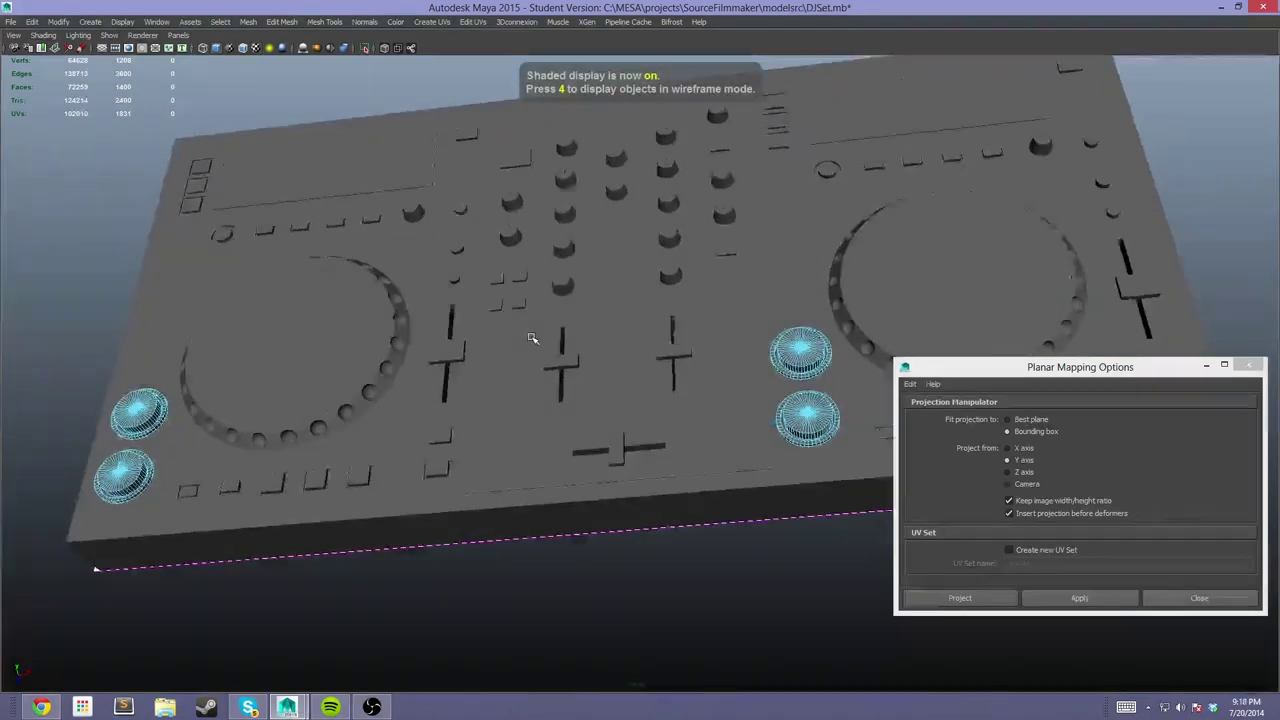
Select the fader caps and save the scene, dismissing the student version notice
mouse_move(657, 421)
alt+mouse_down()
mouse_move(333, 297)
mouse_move(450, 420)
mouse_move(531, 351)
alt+mouse_up()
click(457, 423)
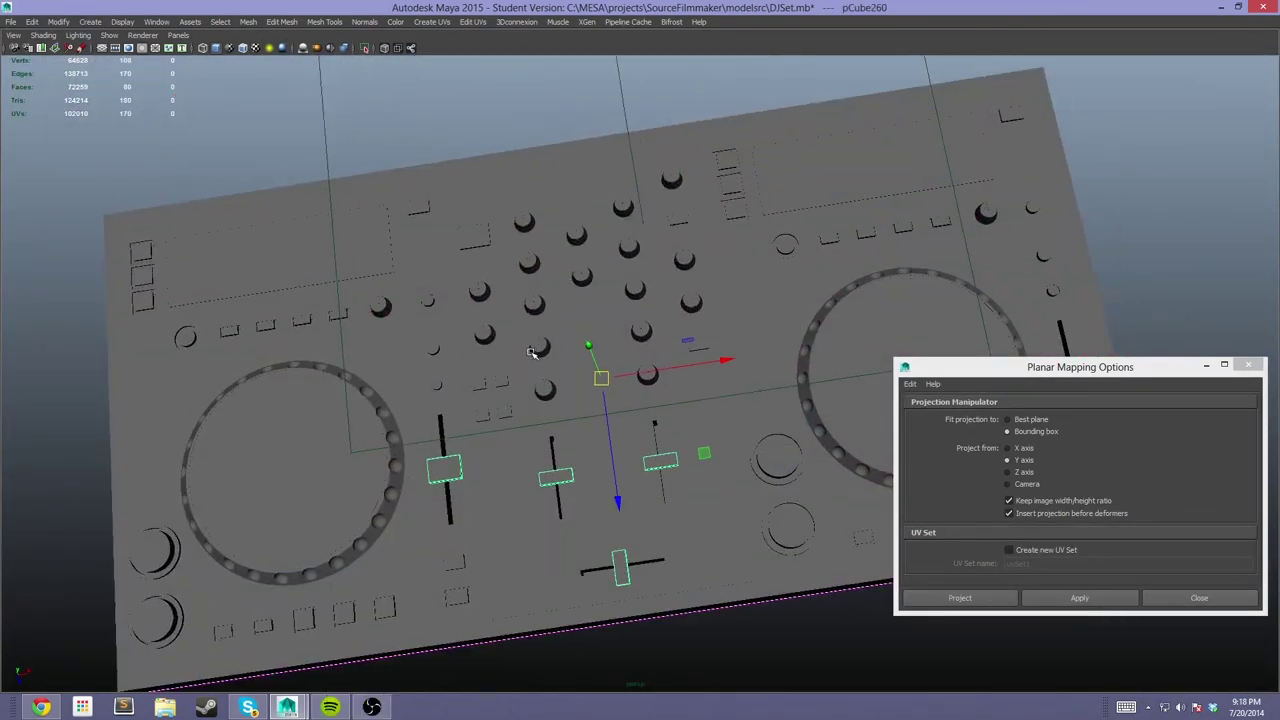
key(space)
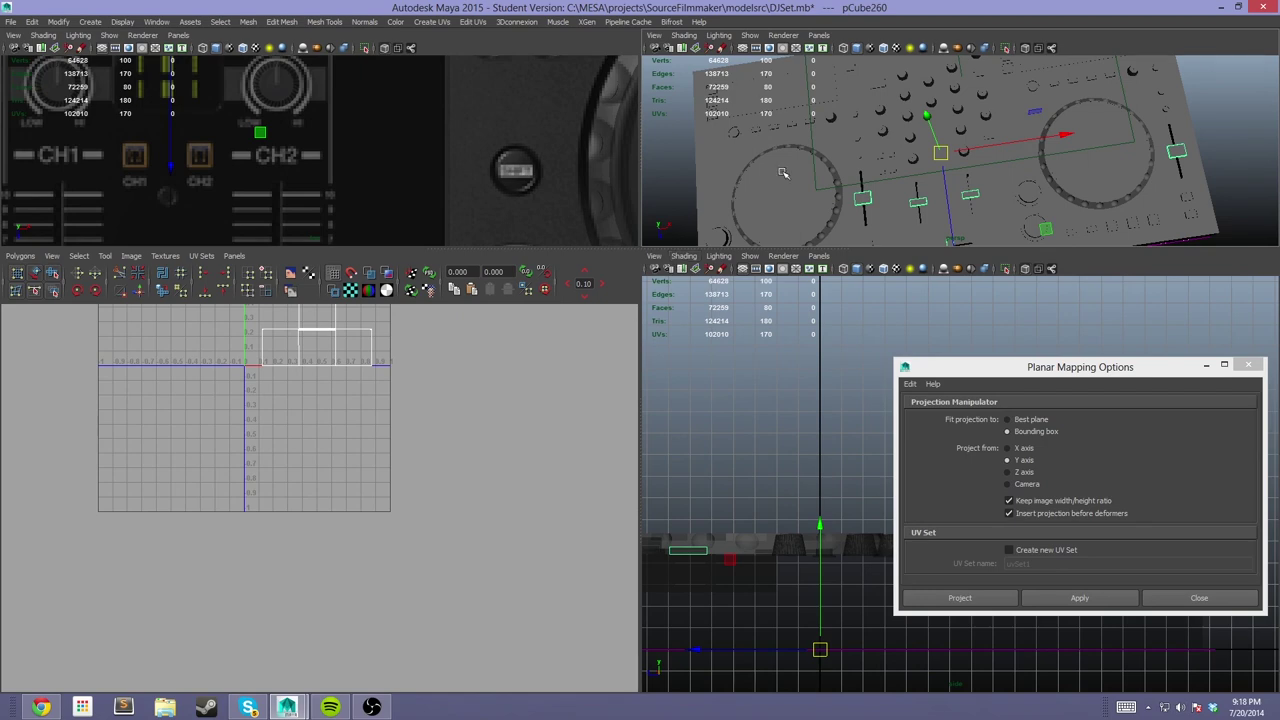
key(ctrl+s)
click(607, 360)
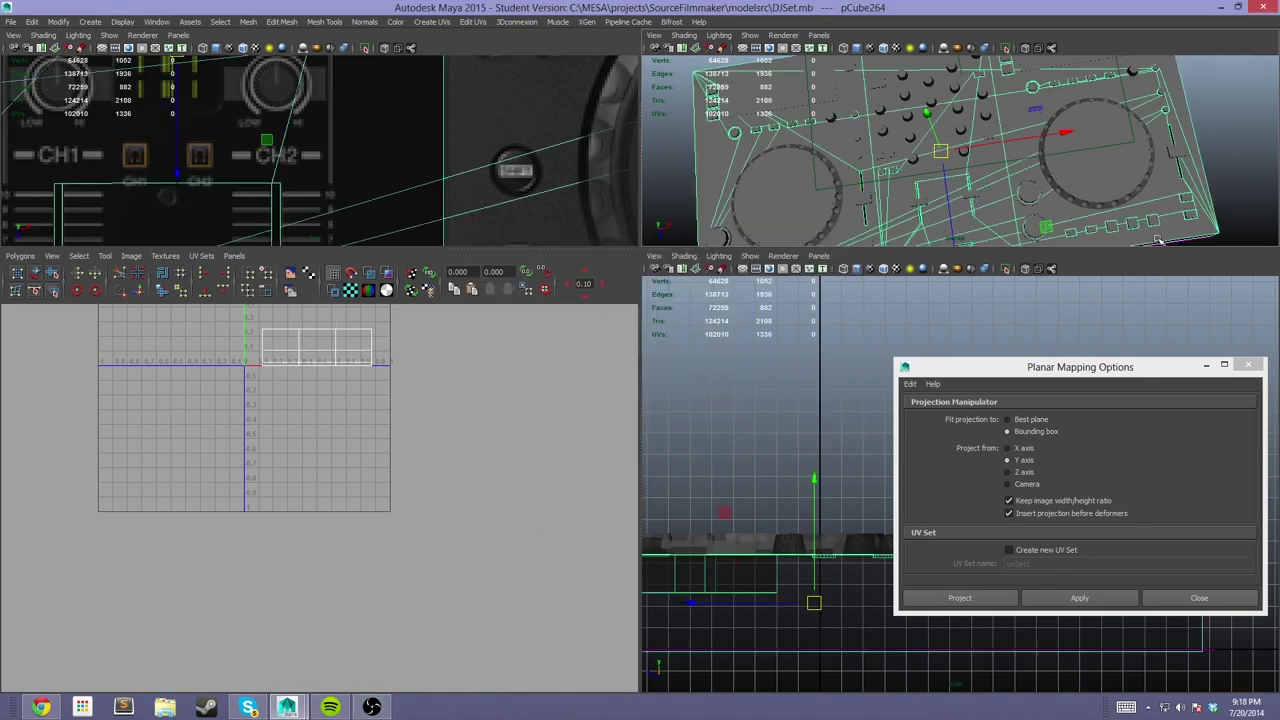